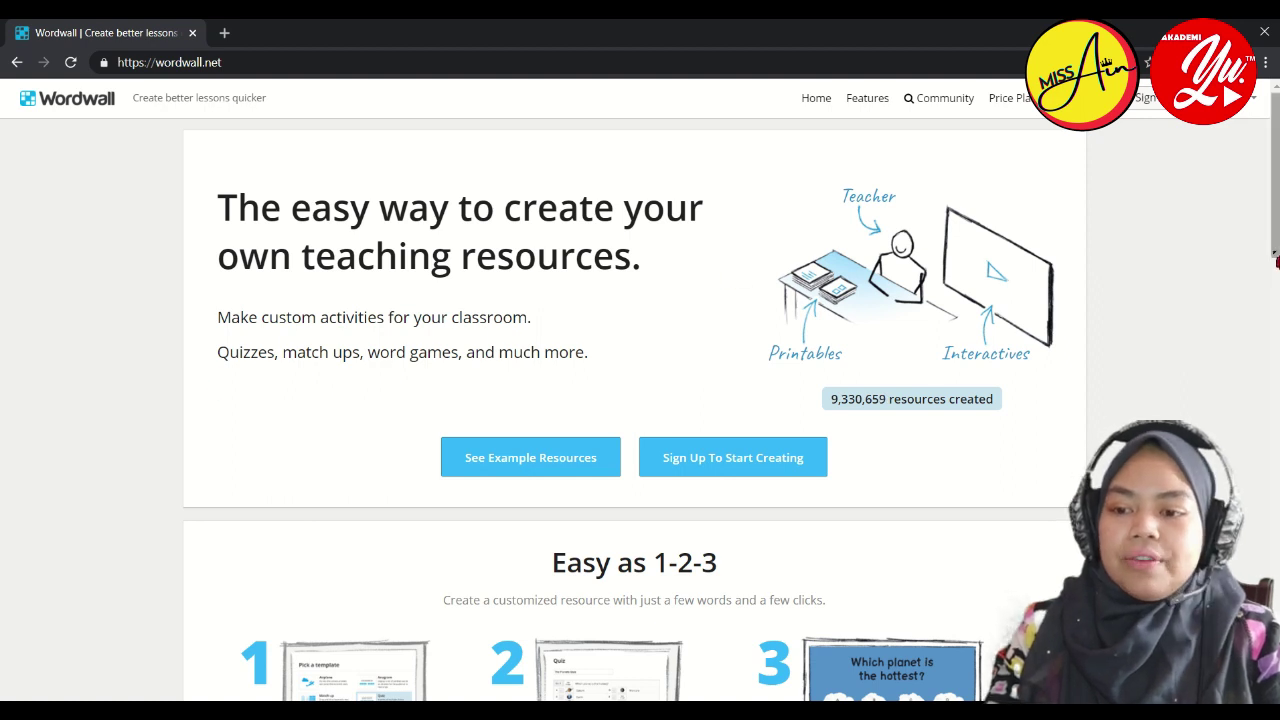
scroll(640, 390, down, 2)
scroll(525, 246, down, 2)
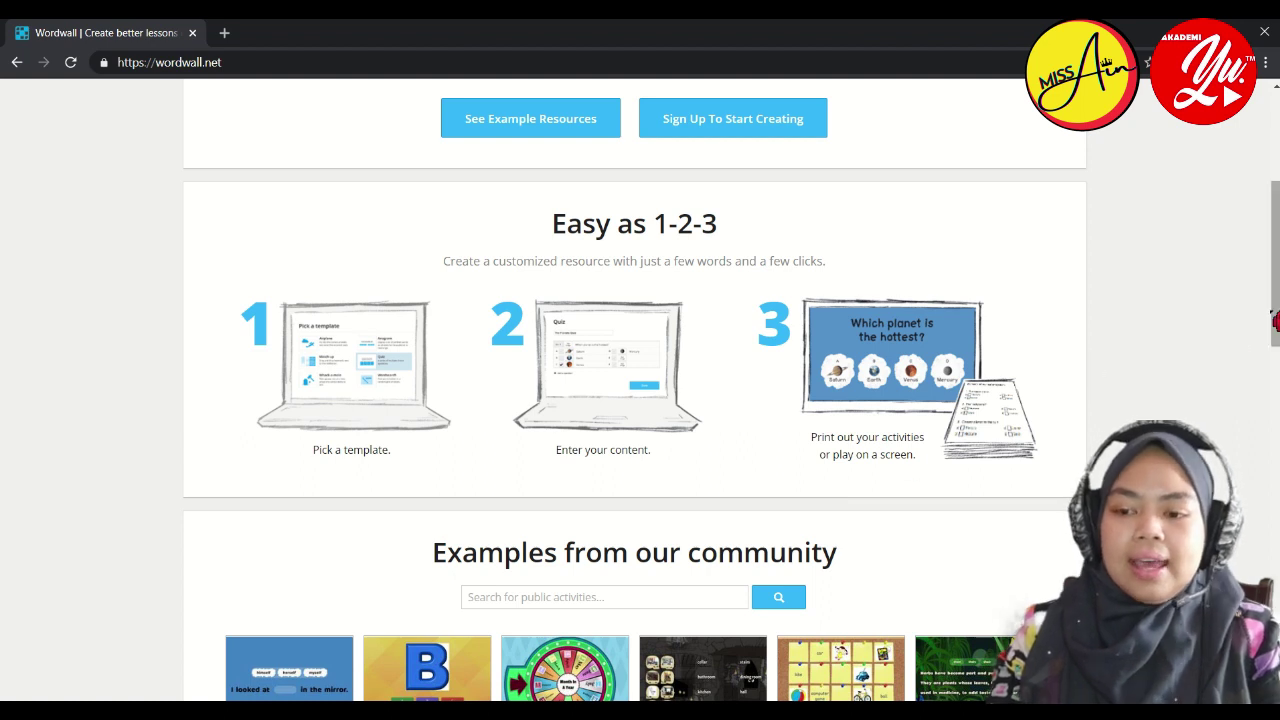
drag(1275, 328, 1271, 432)
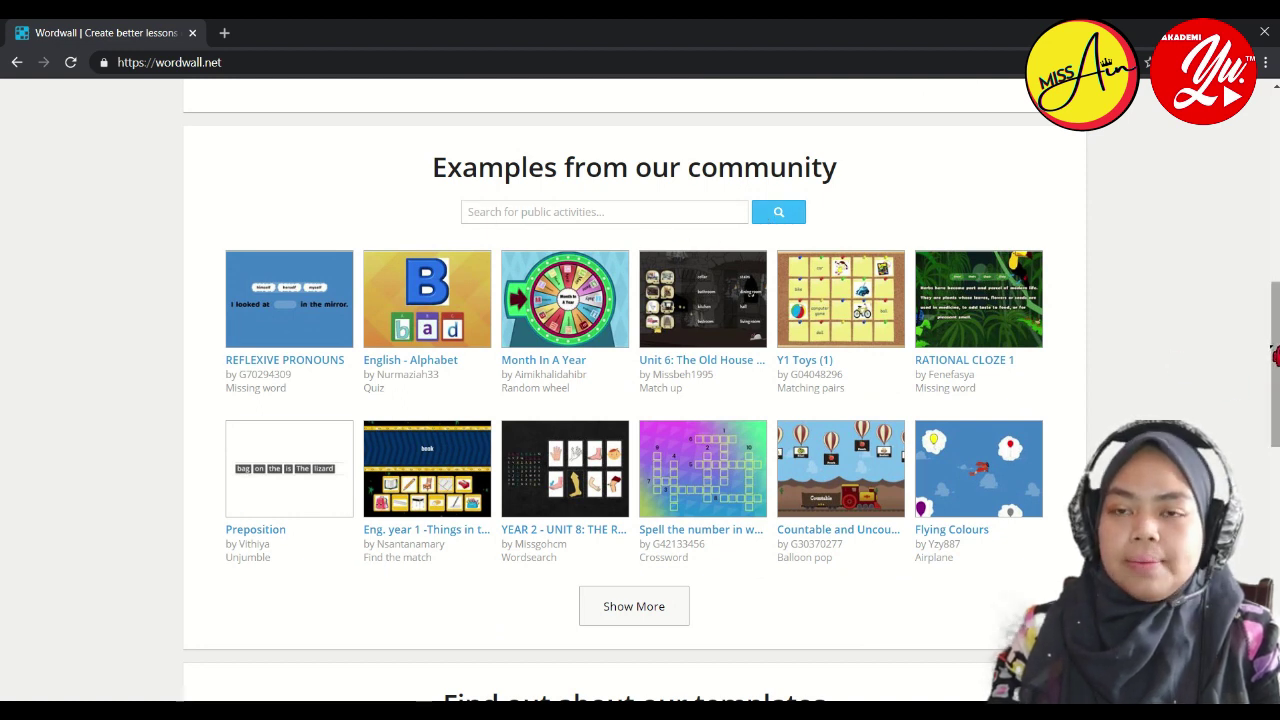
drag(1274, 357, 1274, 485)
scroll(634, 390, down, 1)
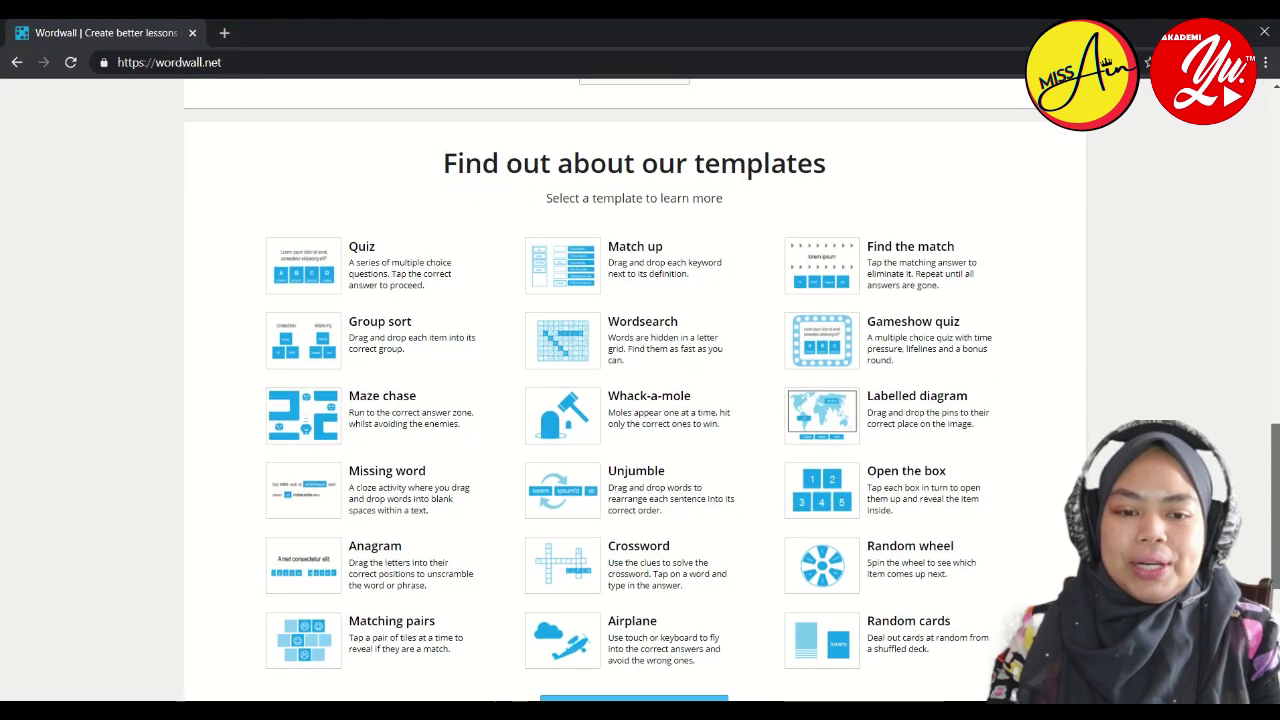
scroll(634, 390, down, 1)
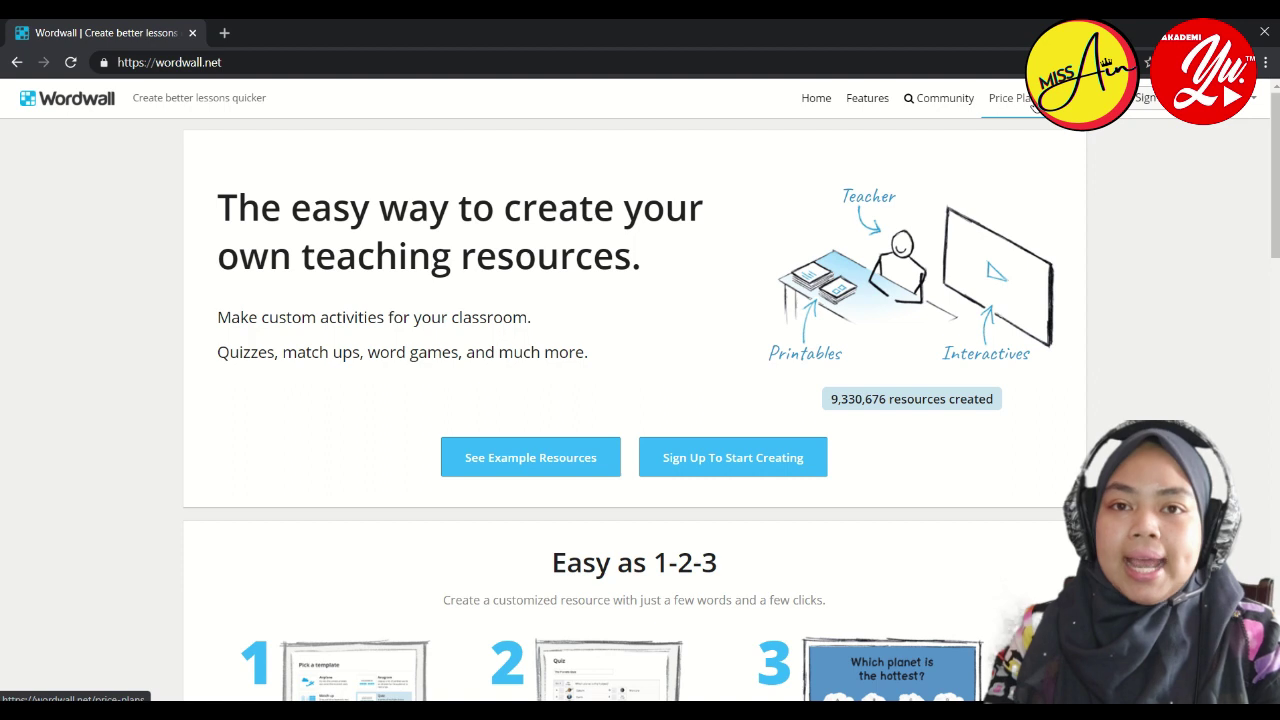
- Open Price Plans and expand the Interactives and Multiplayers rows to compare Basic, Standard and Pro
click(1034, 106)
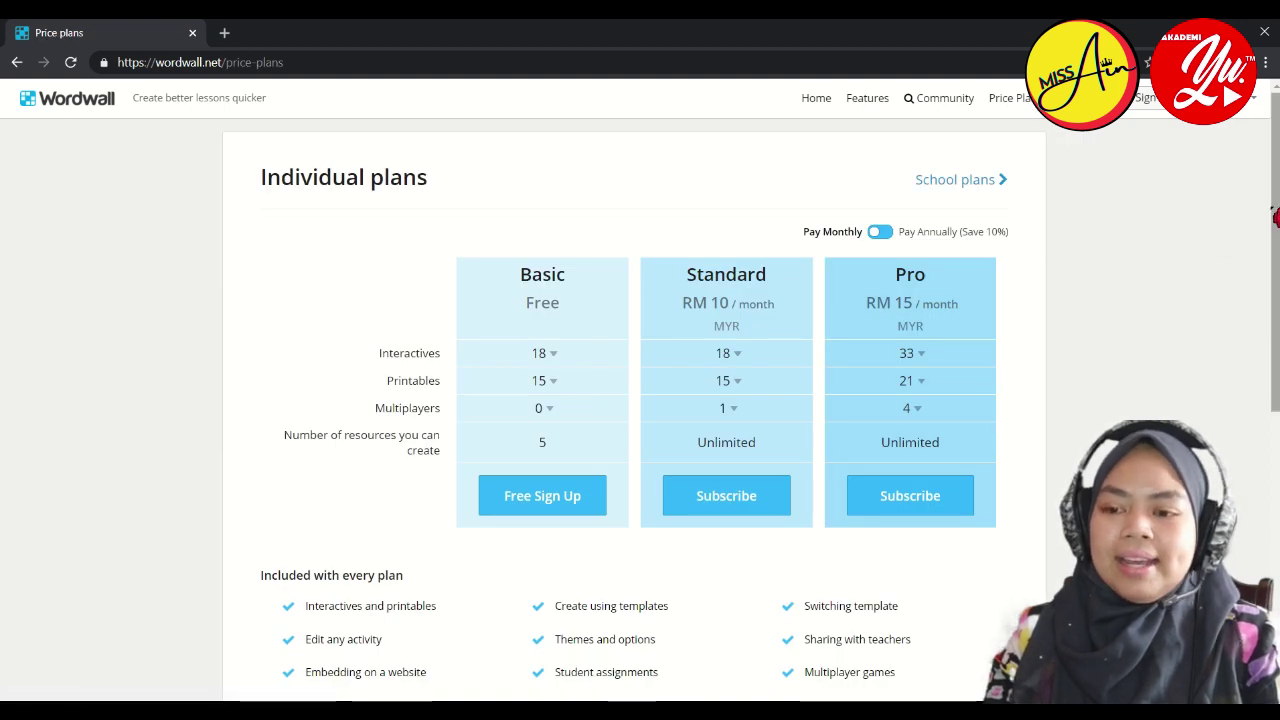
scroll(1276, 218, down, 1)
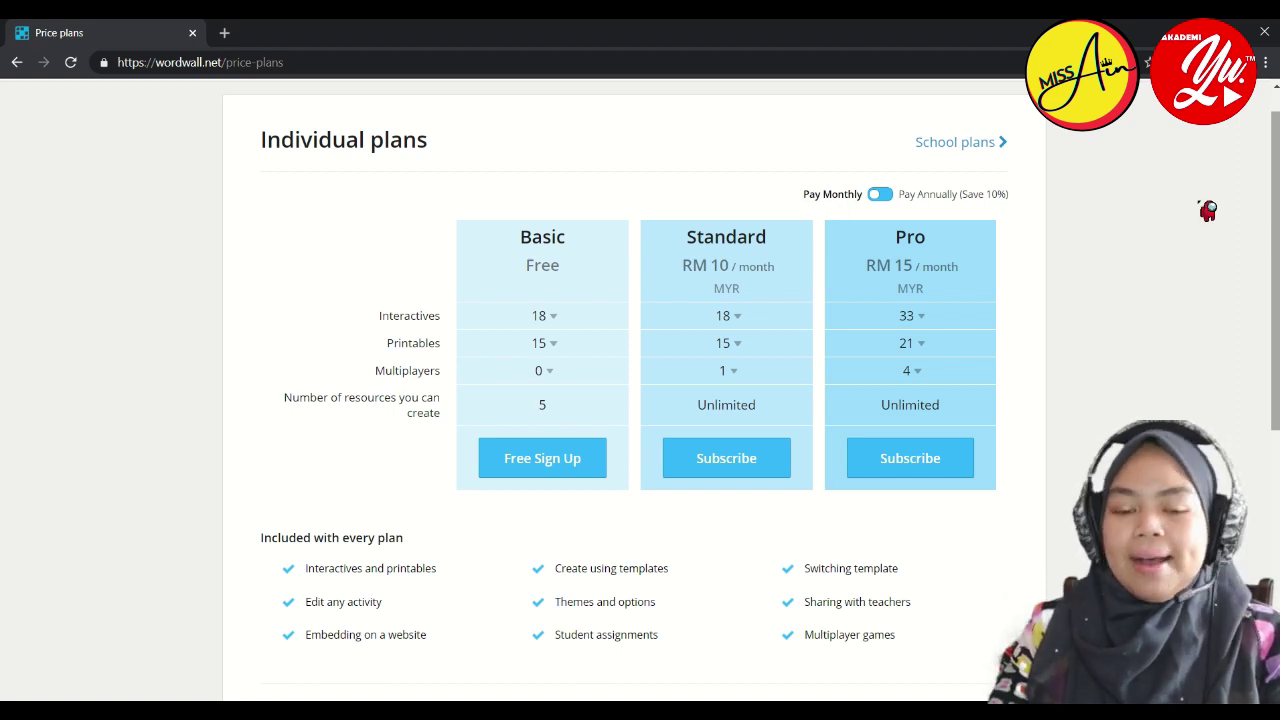
click(569, 315)
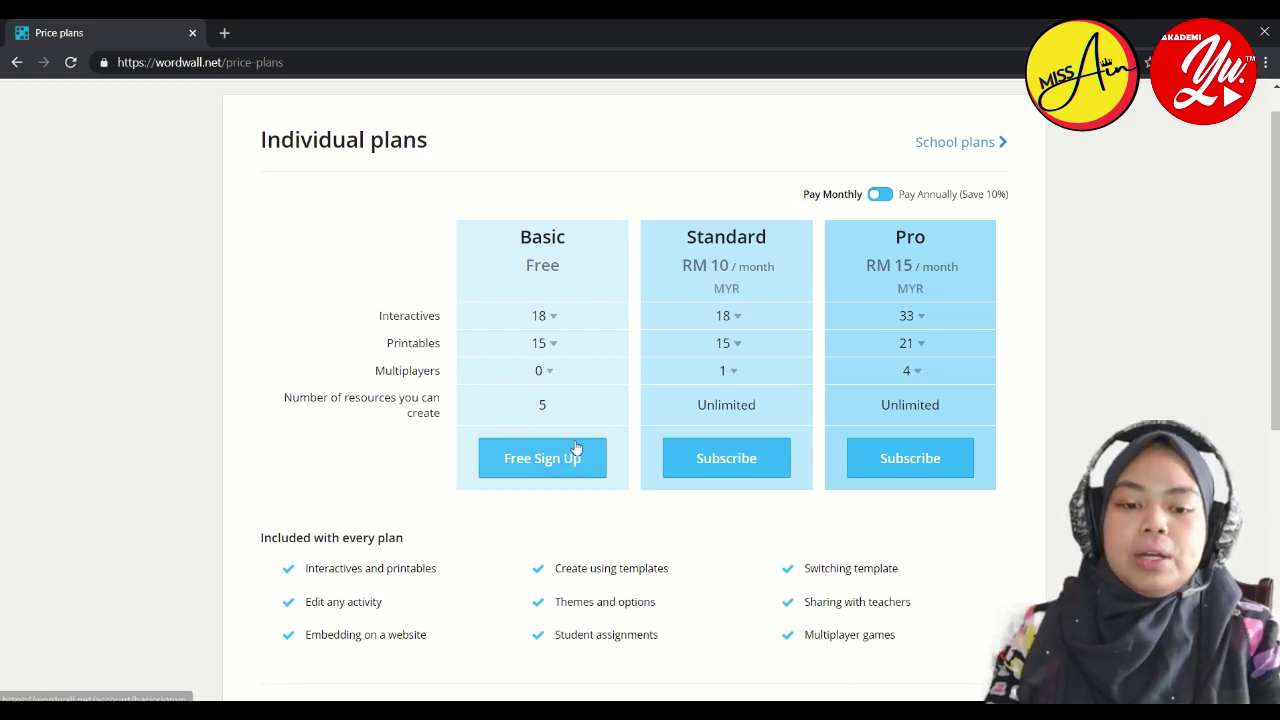
click(555, 322)
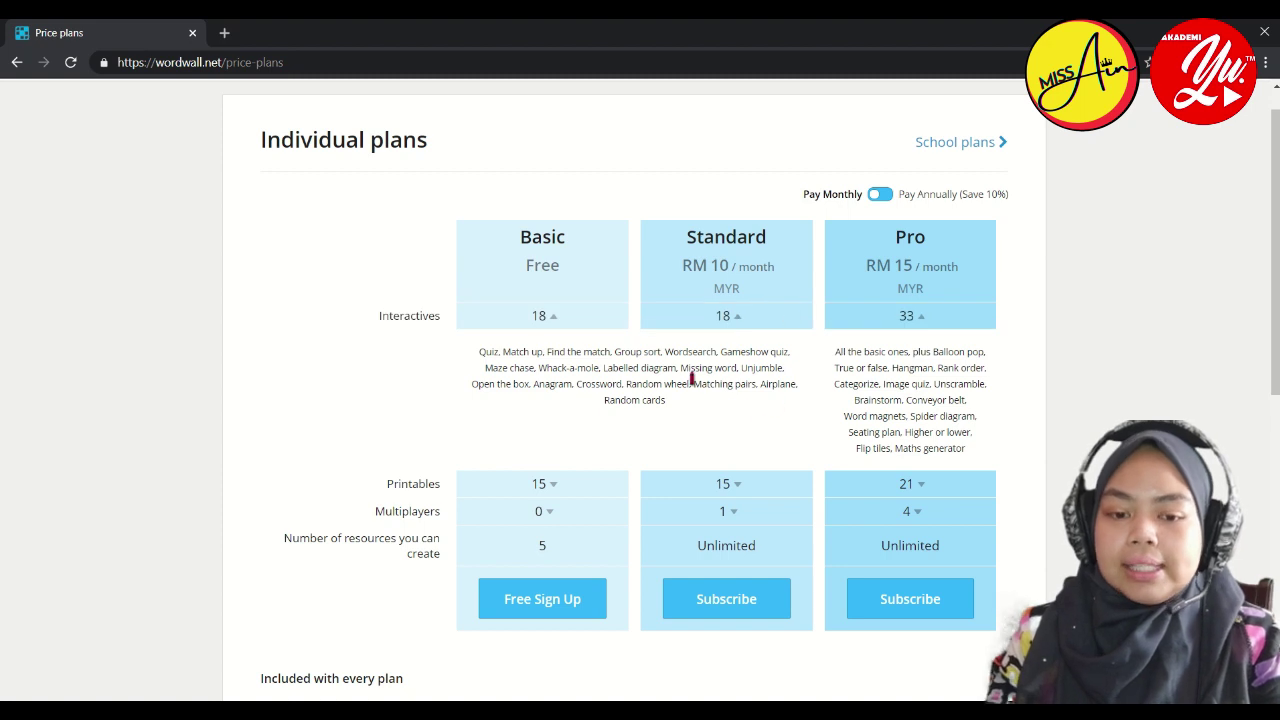
click(446, 522)
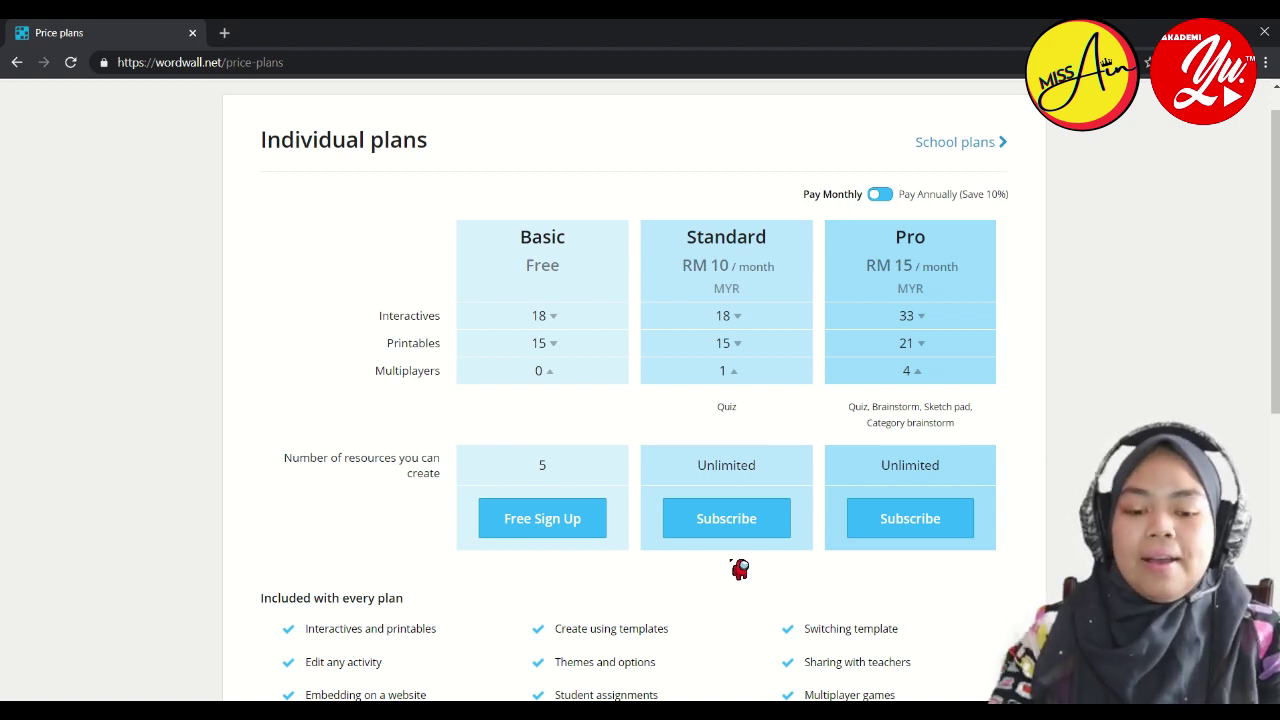
scroll(740, 568, down, 3)
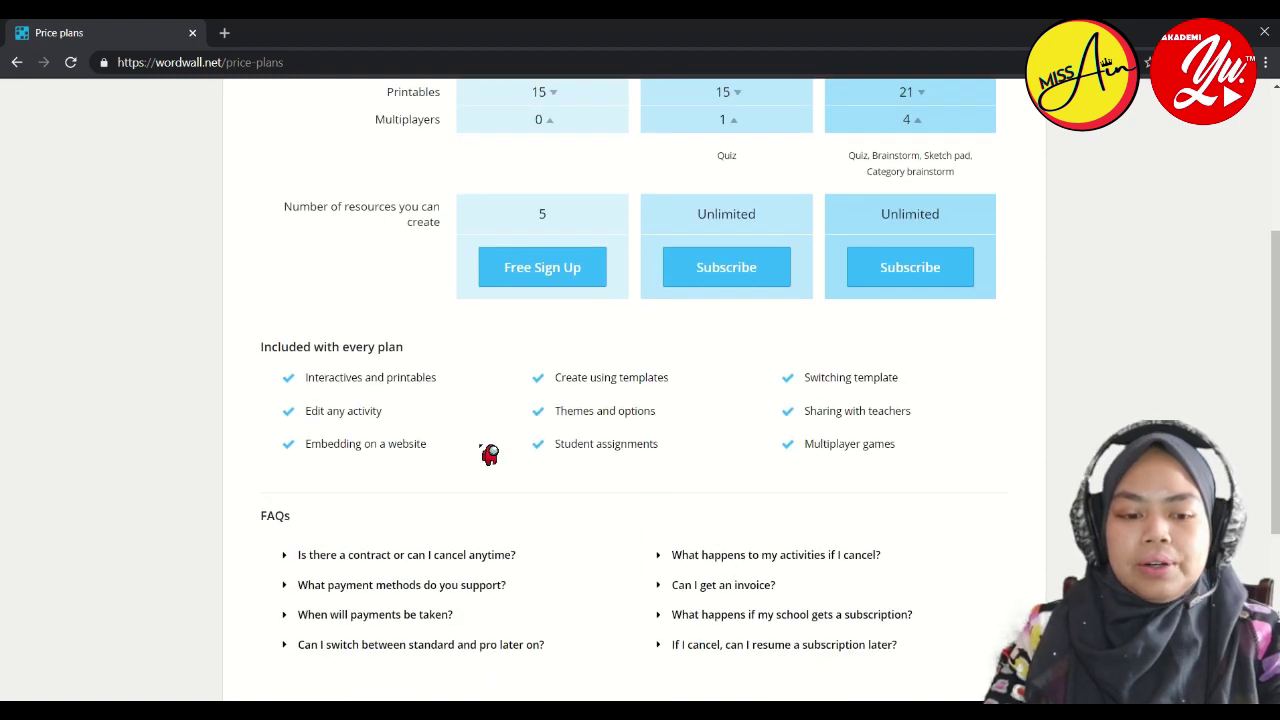
scroll(766, 470, down, 2)
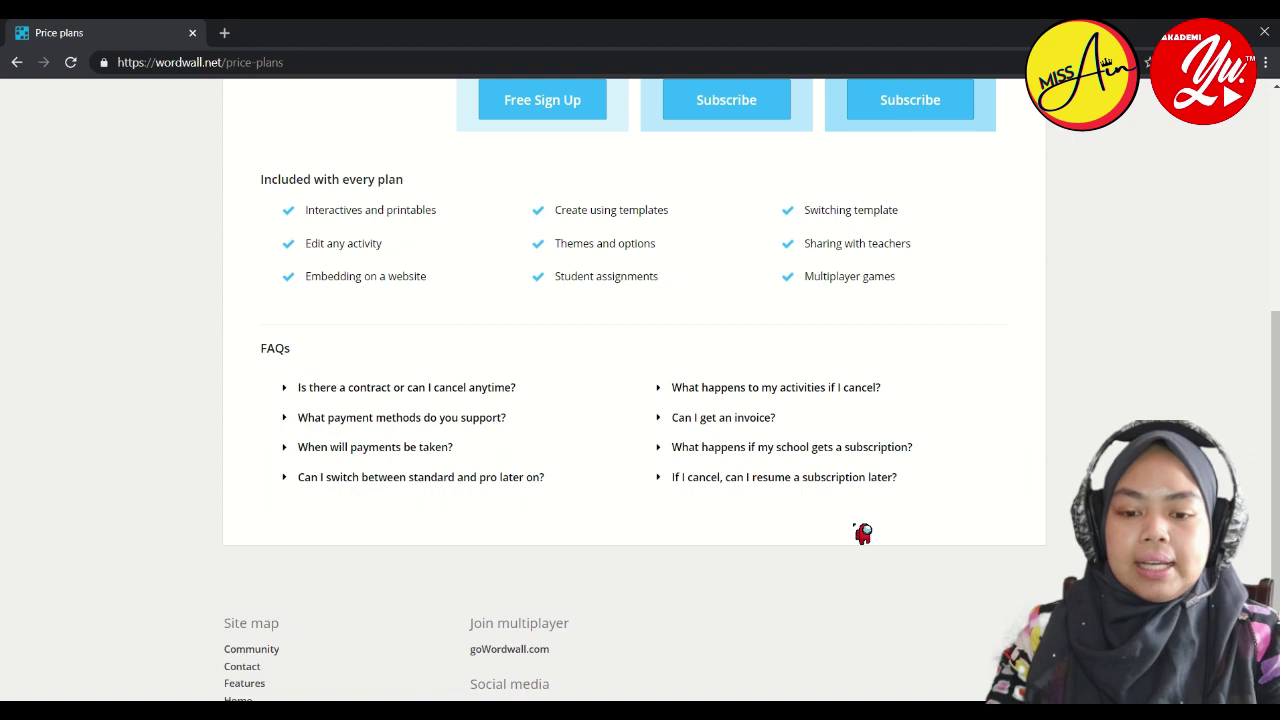
scroll(1006, 334, up, 5)
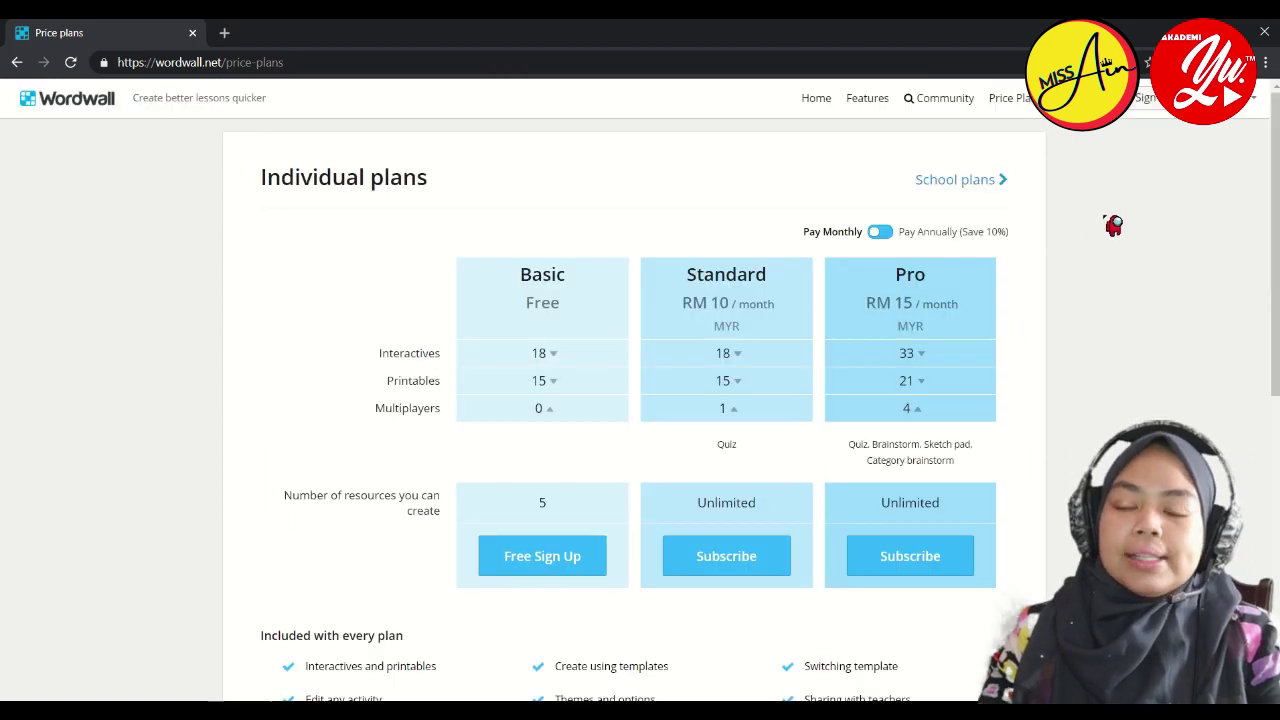
- Sign in to reach My Activities, showing saved items like Untitled69 and Grammar Quiz 2
click(1150, 98)
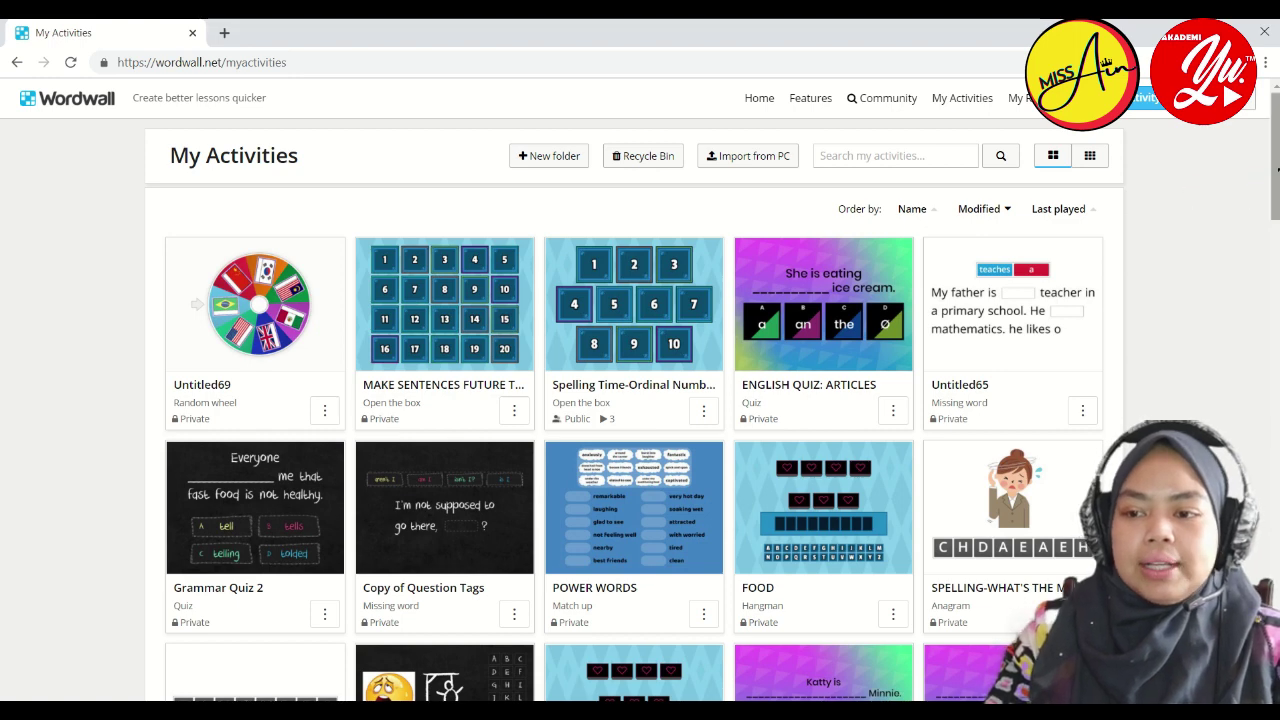
scroll(640, 400, down, 12)
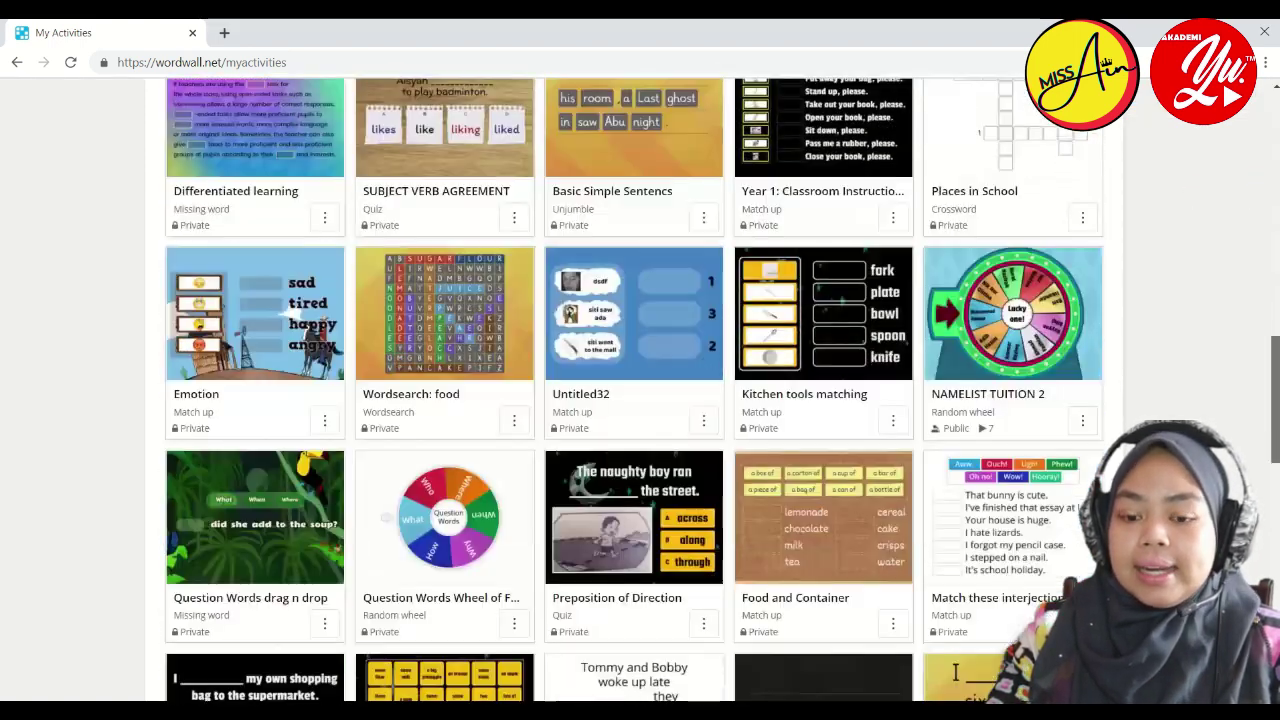
scroll(640, 400, down, 5)
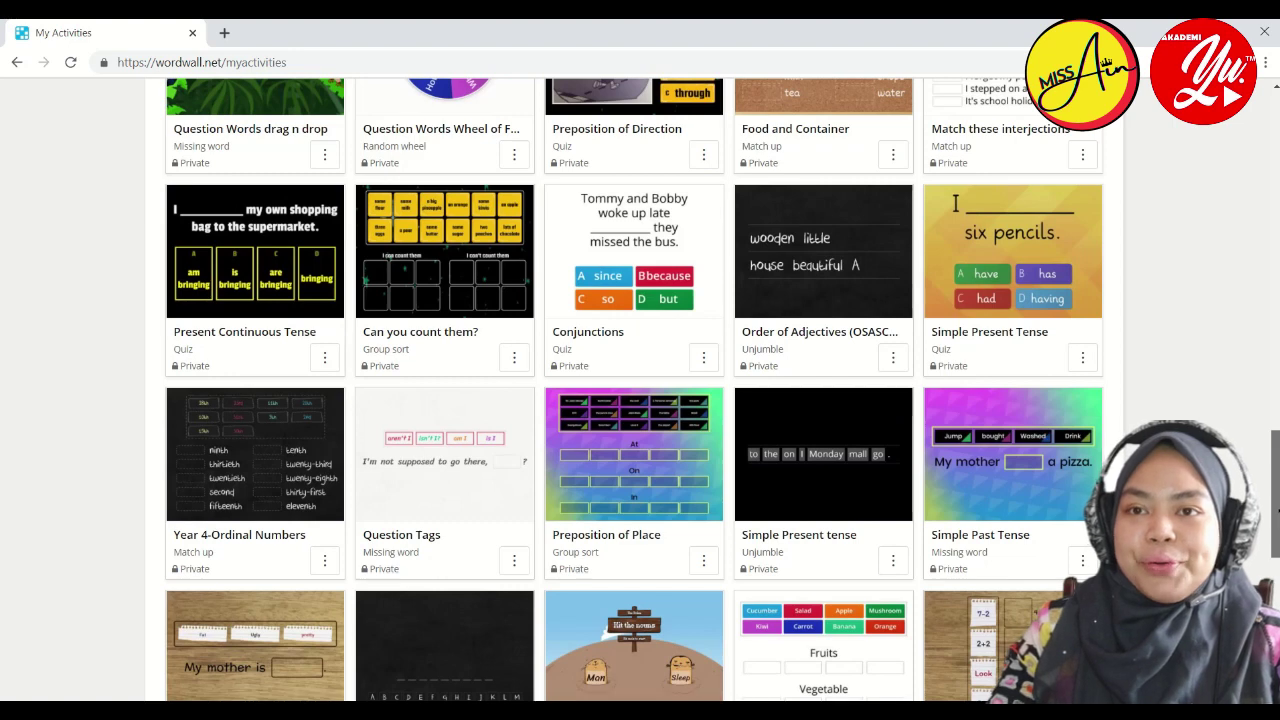
scroll(634, 390, up, 16)
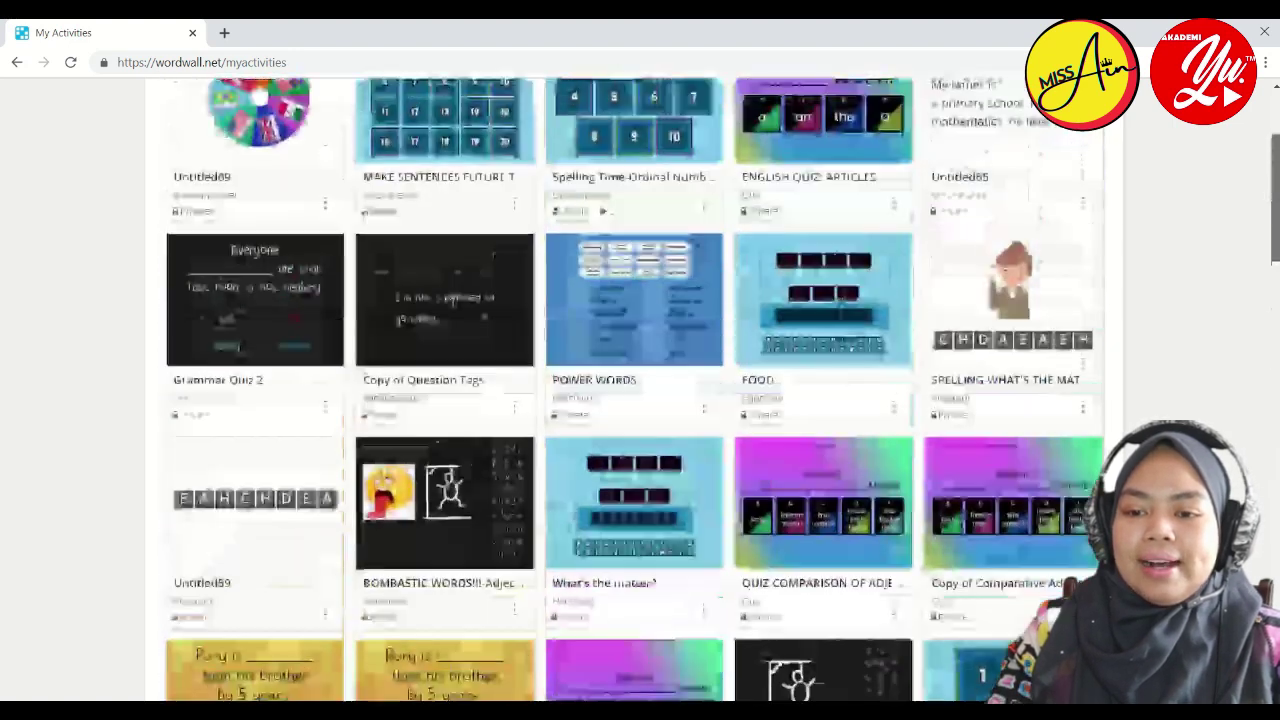
scroll(640, 400, up, 2)
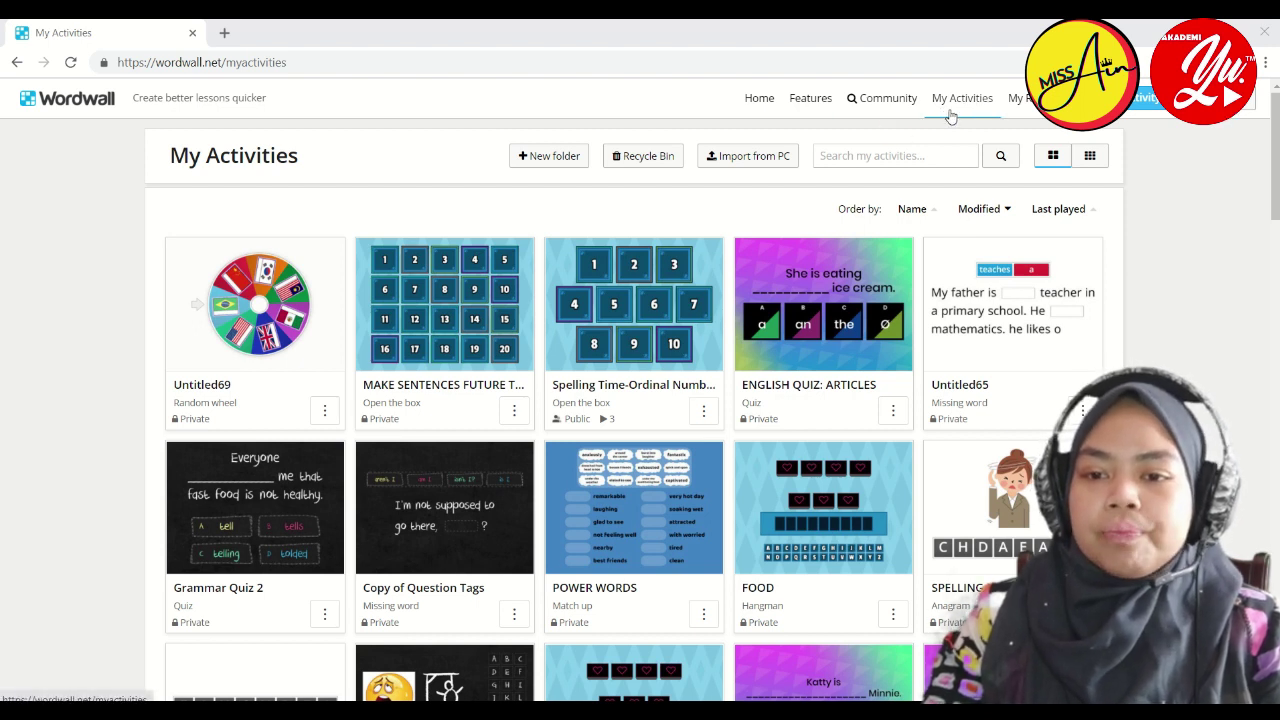
- Search Community for 'past ten' and open the Past tense missing-word activity
click(871, 115)
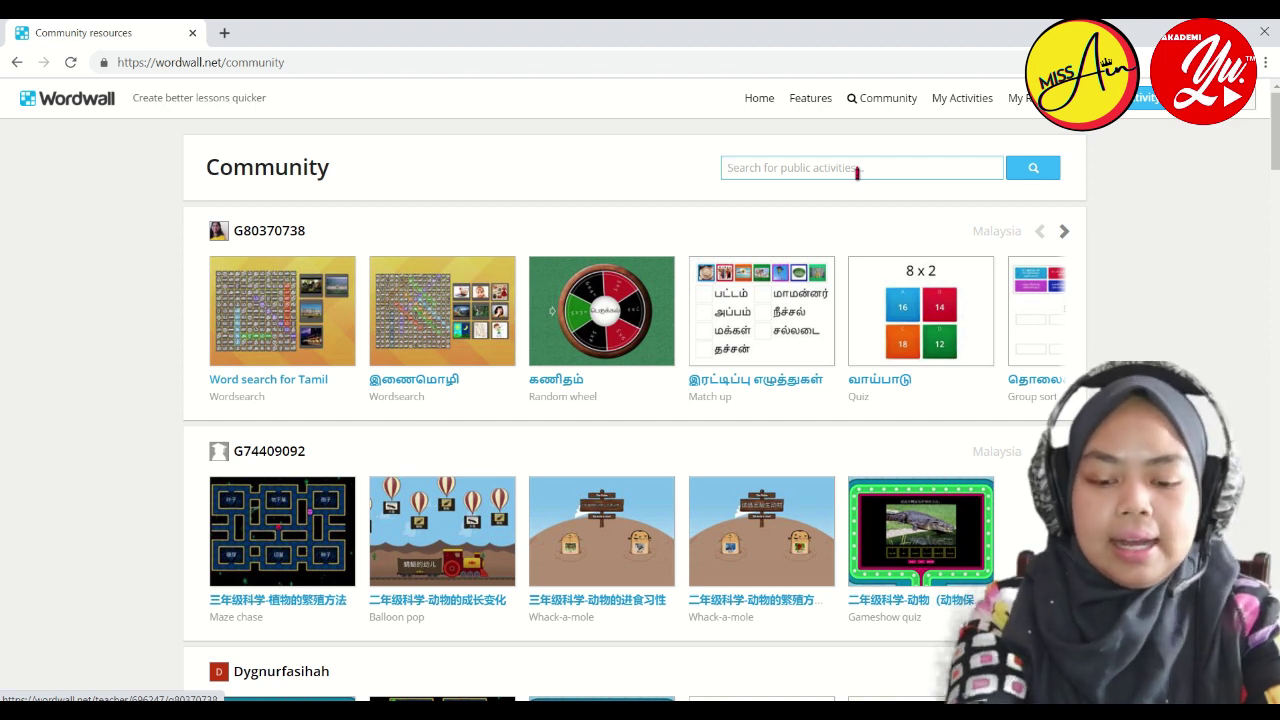
text(past tense)
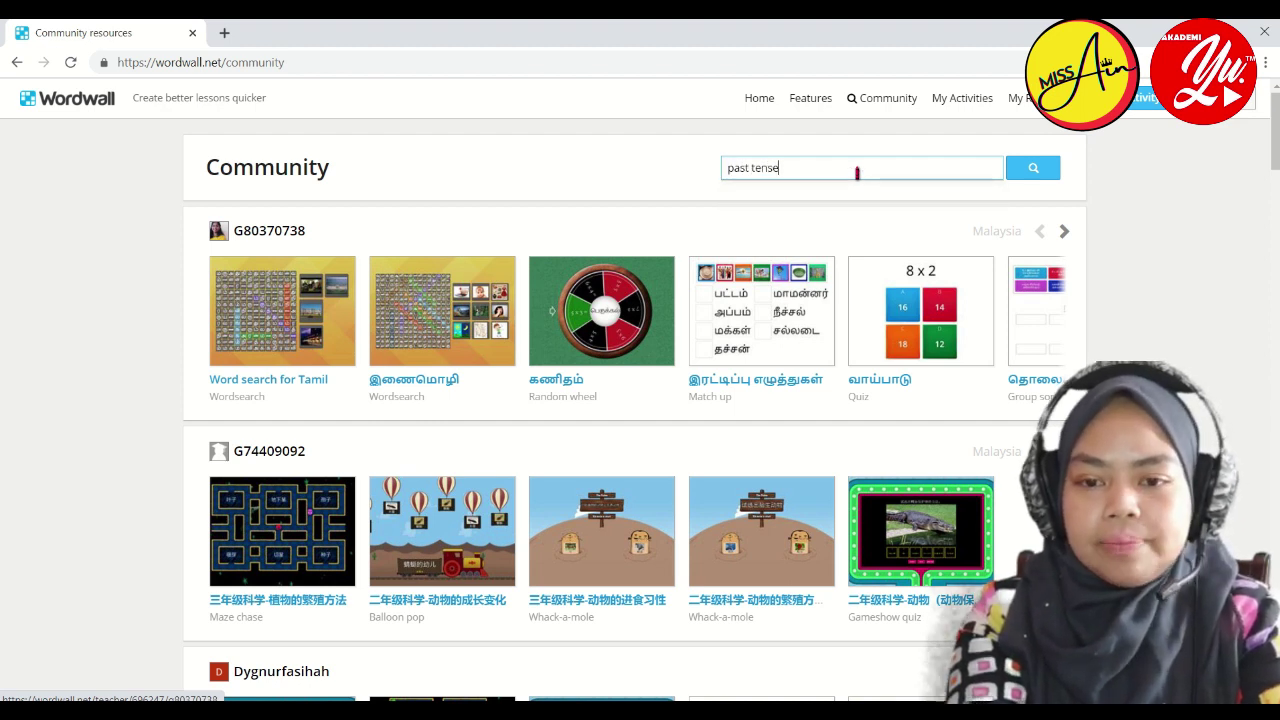
key(Return)
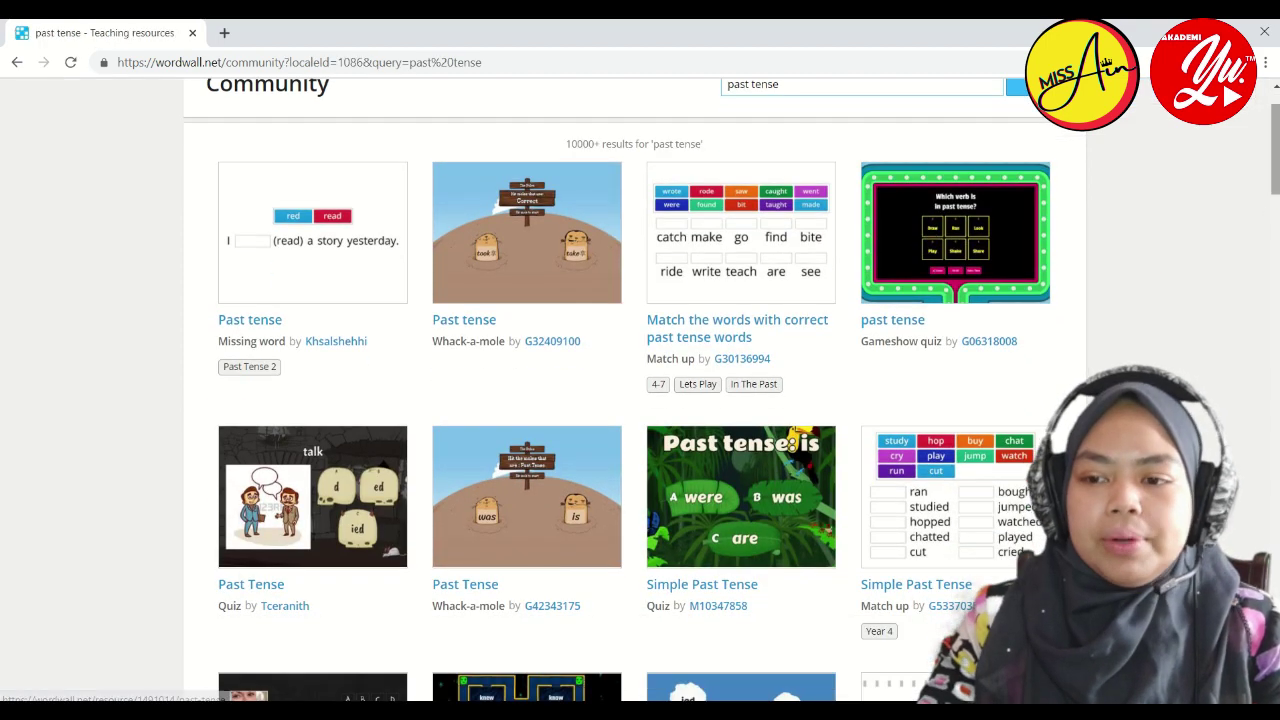
scroll(634, 390, down, 15)
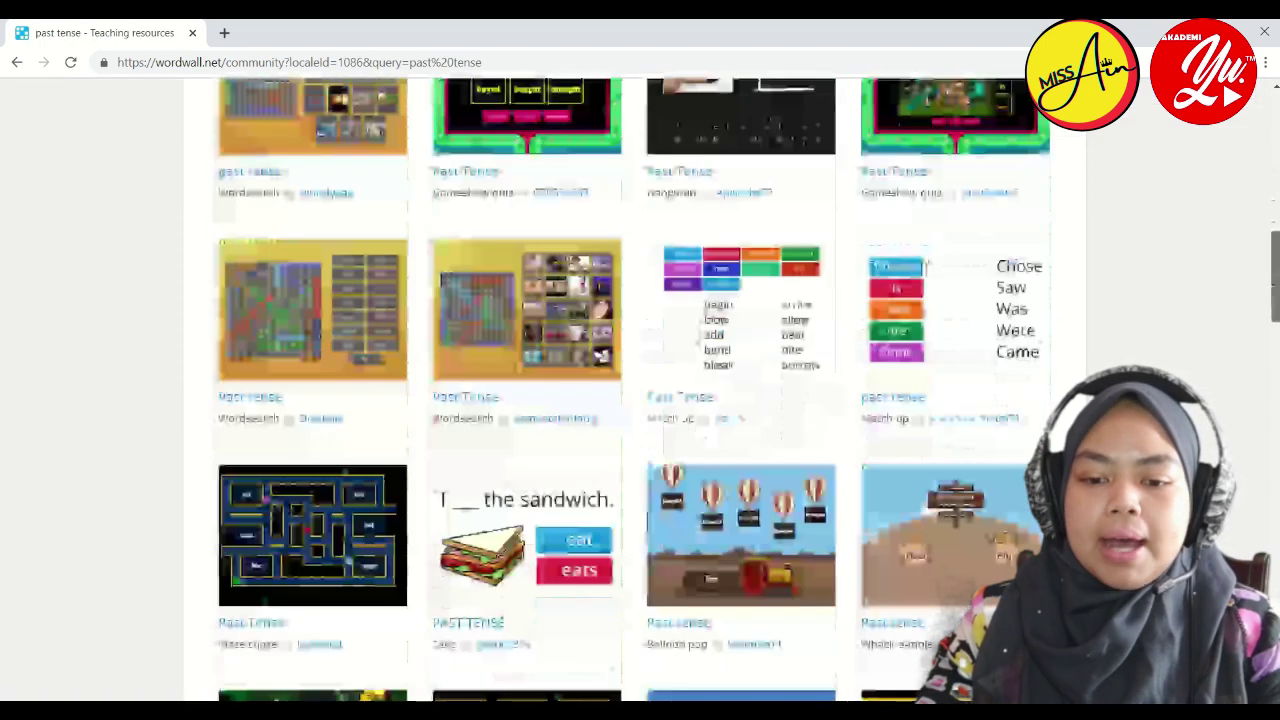
scroll(284, 350, down, 3)
scroll(284, 350, up, 20)
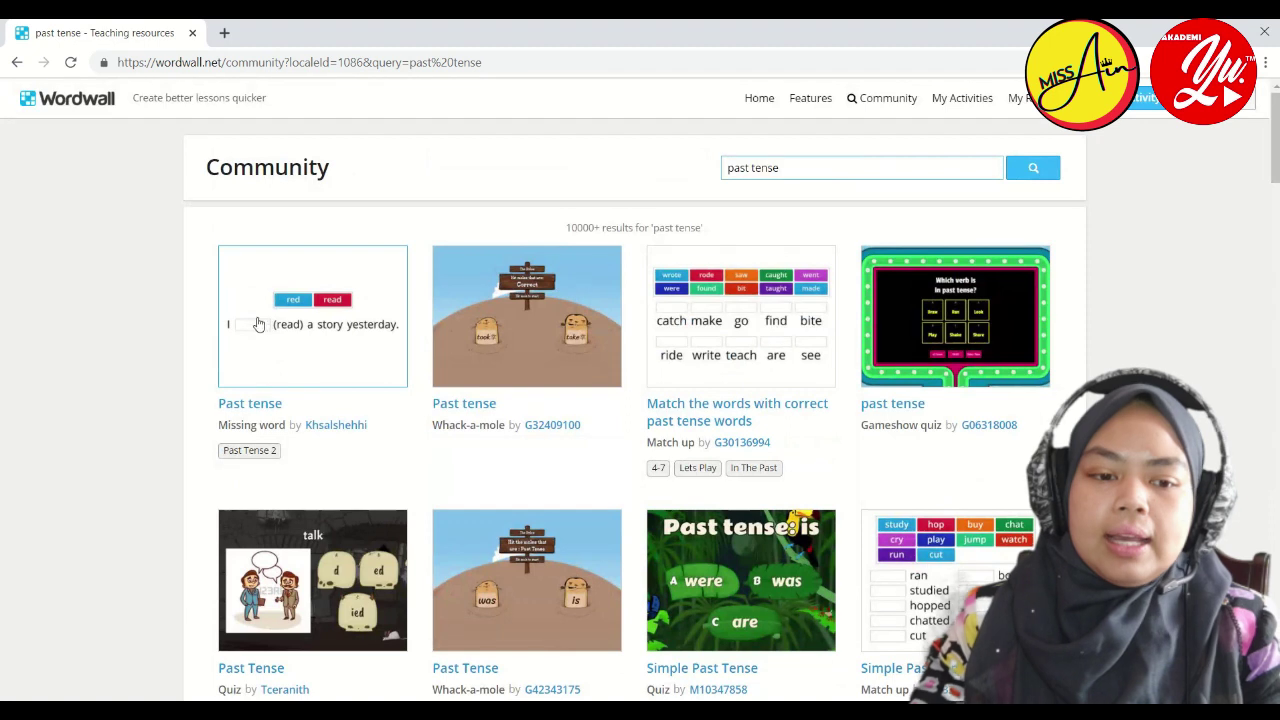
click(284, 350)
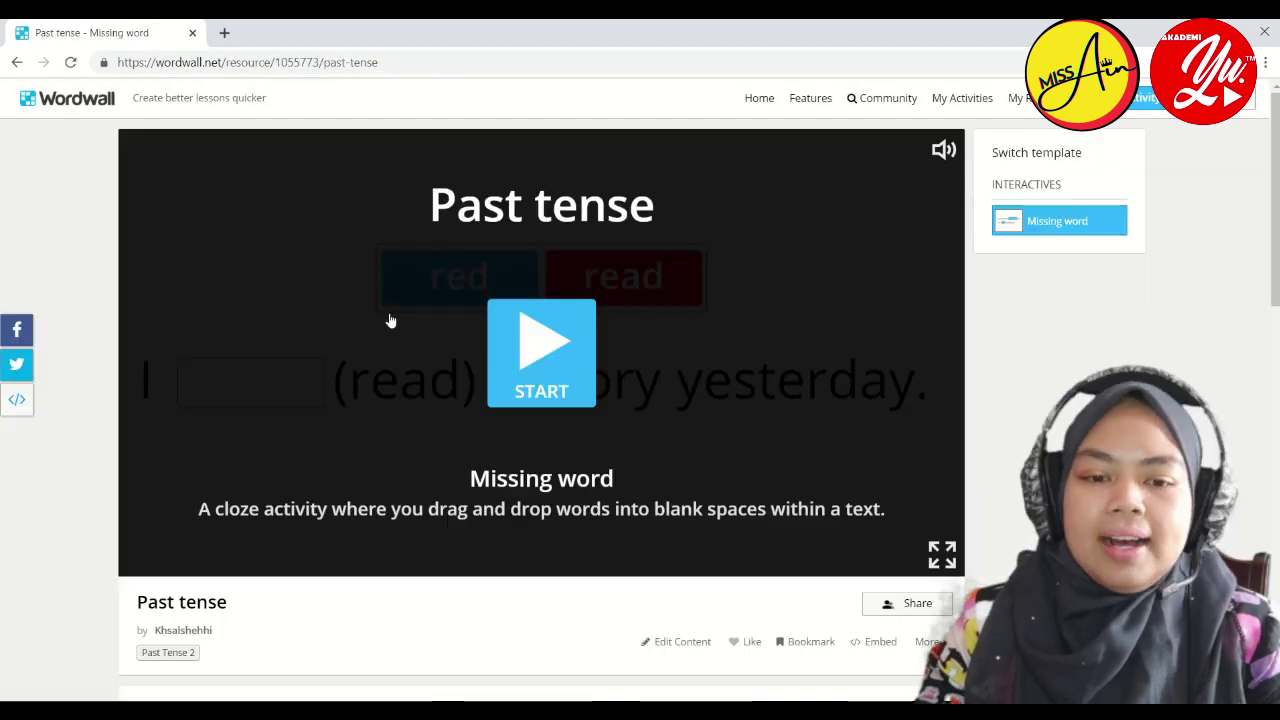
- Start the activity and skip ahead to question 12 of 30
click(565, 352)
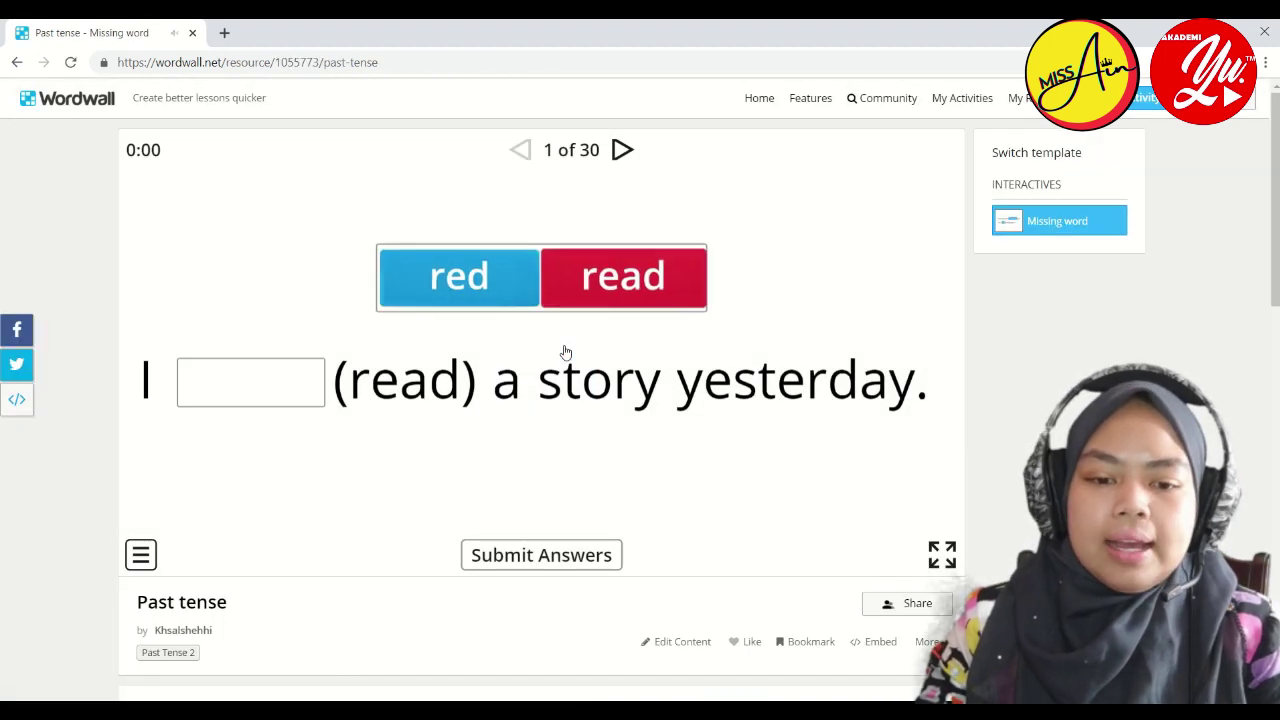
click(625, 156)
click(624, 152)
click(624, 152)
click(624, 152)
click(624, 152)
click(624, 152)
click(624, 152)
click(624, 152)
click(624, 152)
click(624, 152)
click(626, 152)
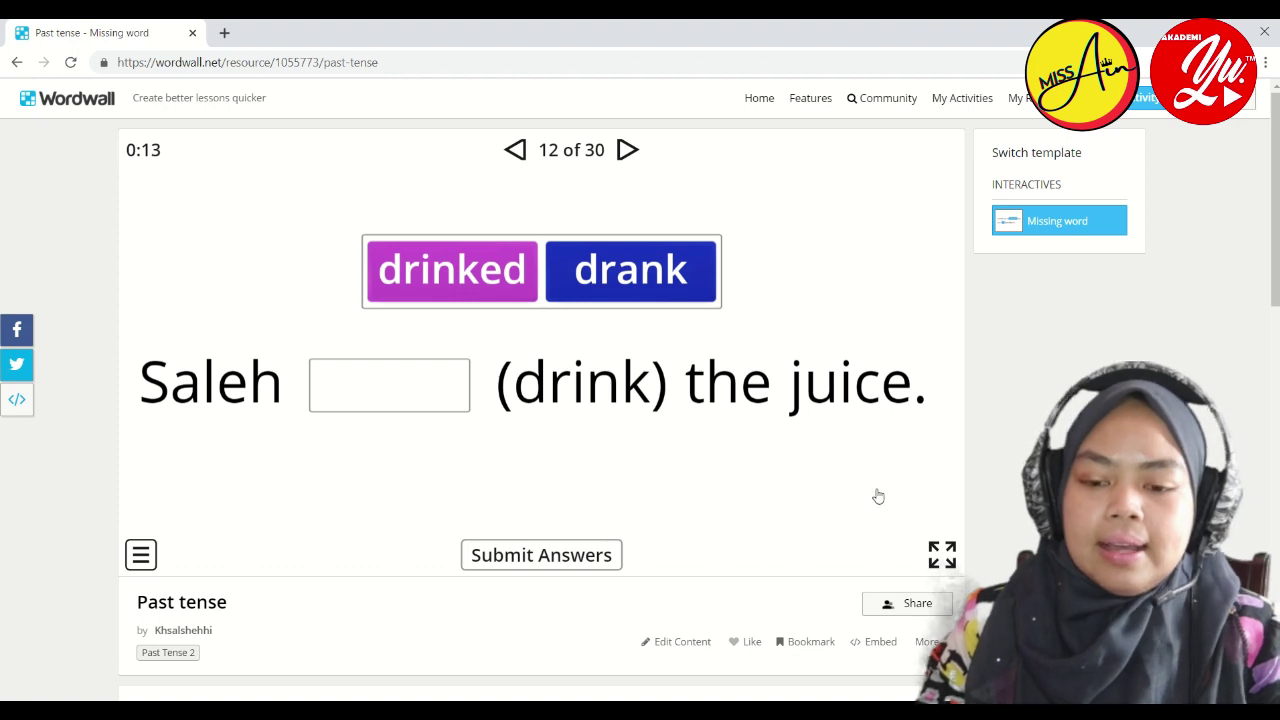
- Set the Past tense activity as an assignment, still letting students start again
click(920, 605)
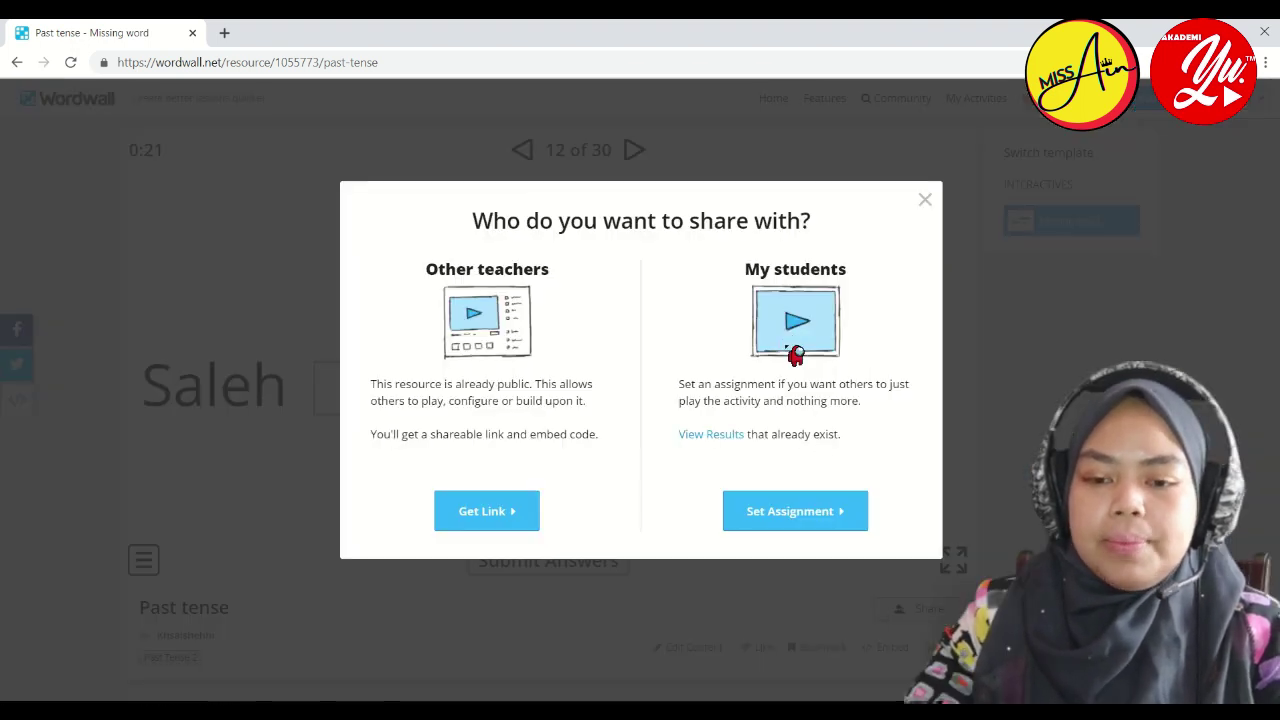
click(771, 511)
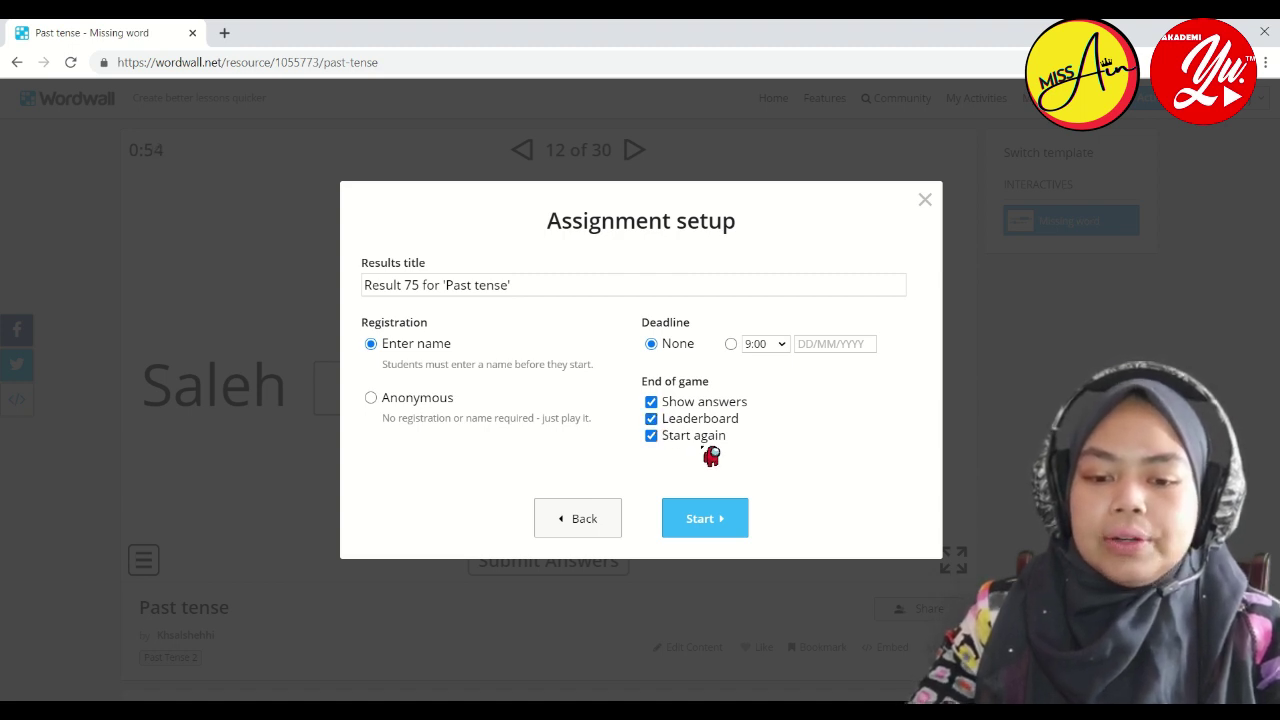
click(651, 436)
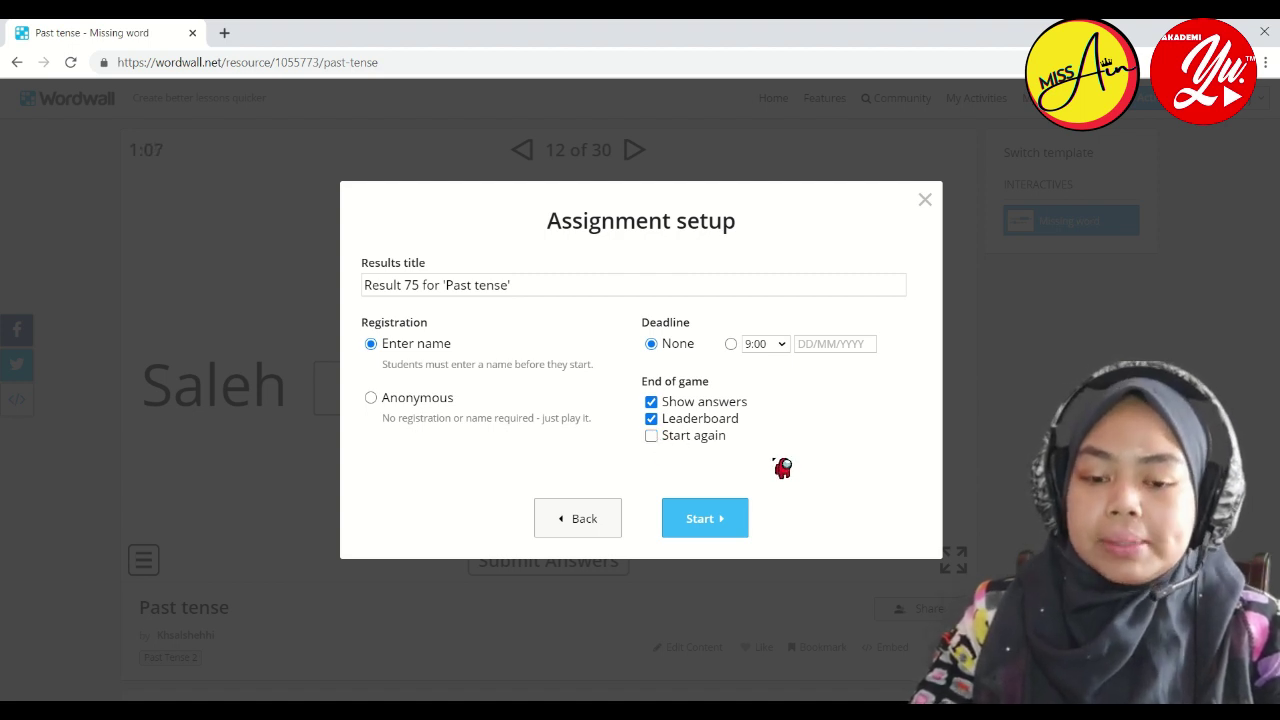
click(656, 440)
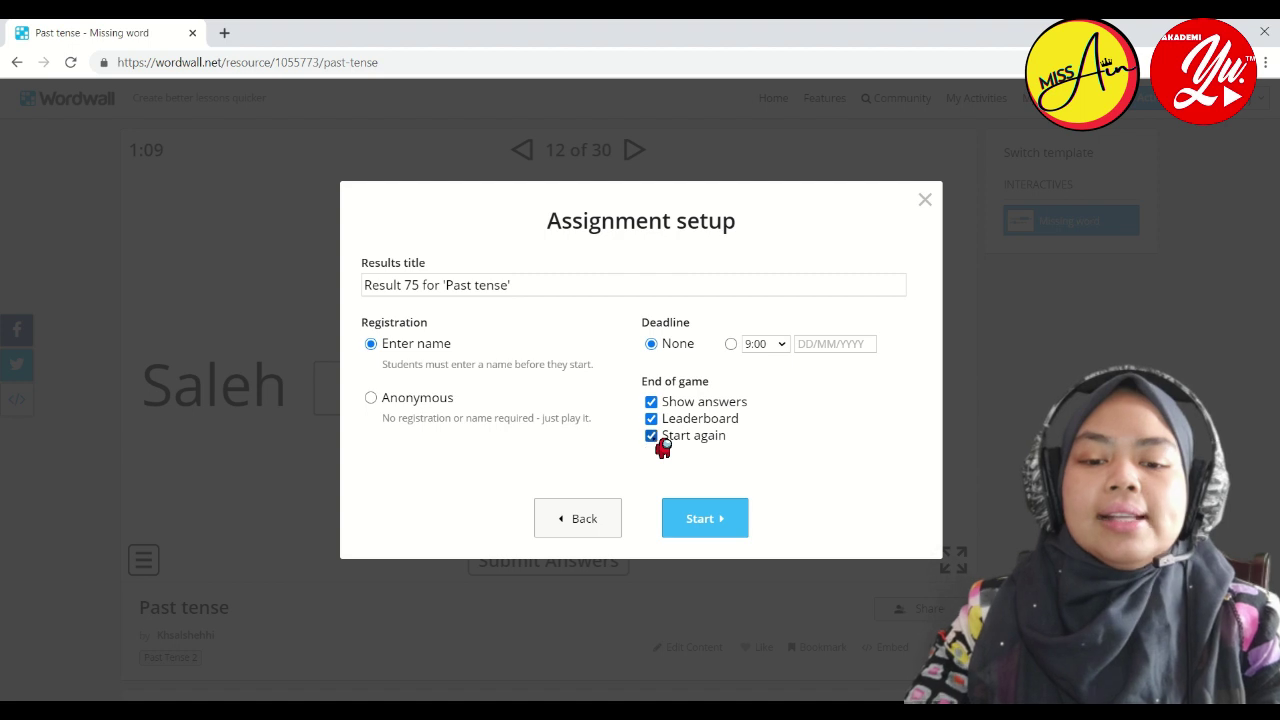
click(728, 520)
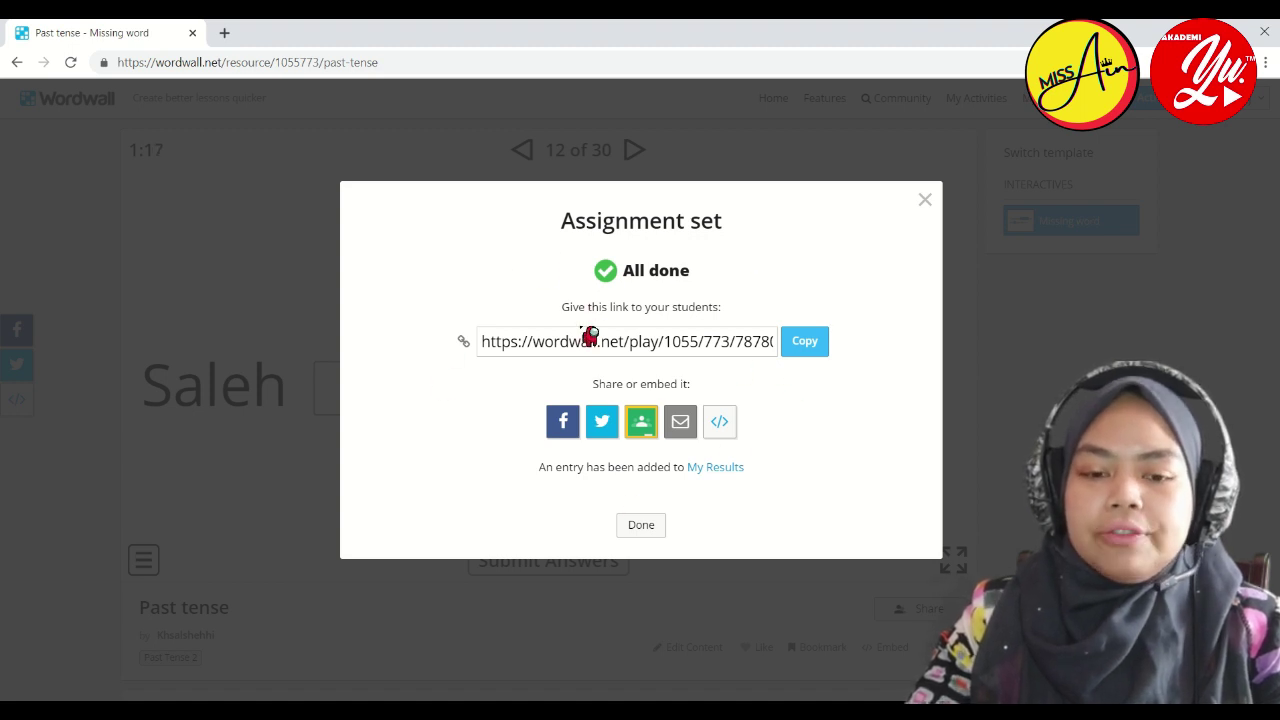
- Copy the student link and share the assignment to Google Classroom
click(815, 345)
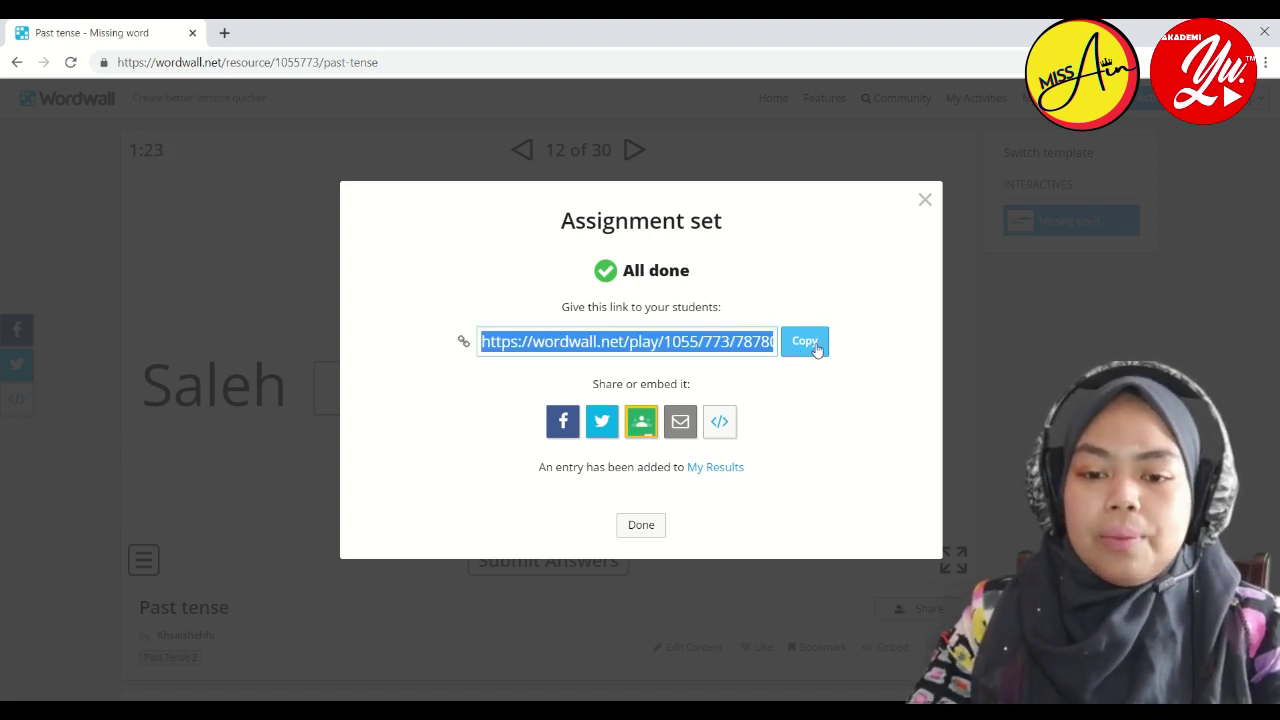
click(645, 420)
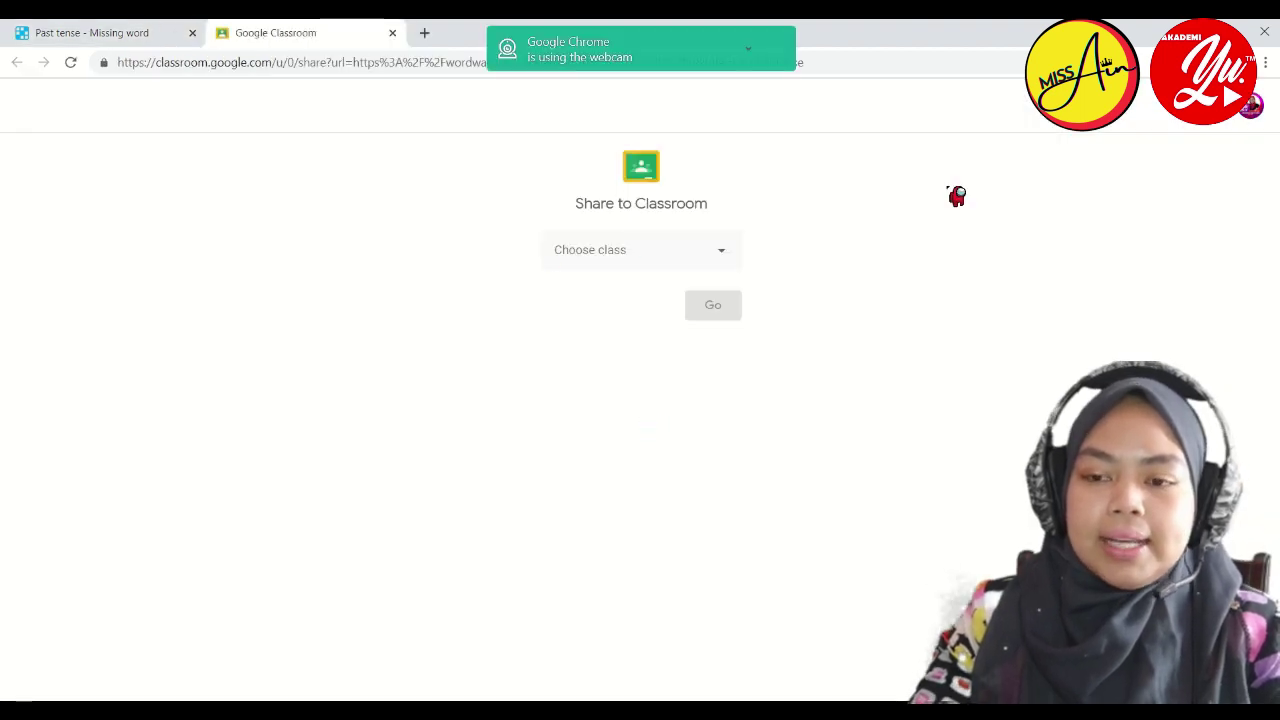
- Choose the Y4 English Quiz class with the Create assignment action
click(699, 253)
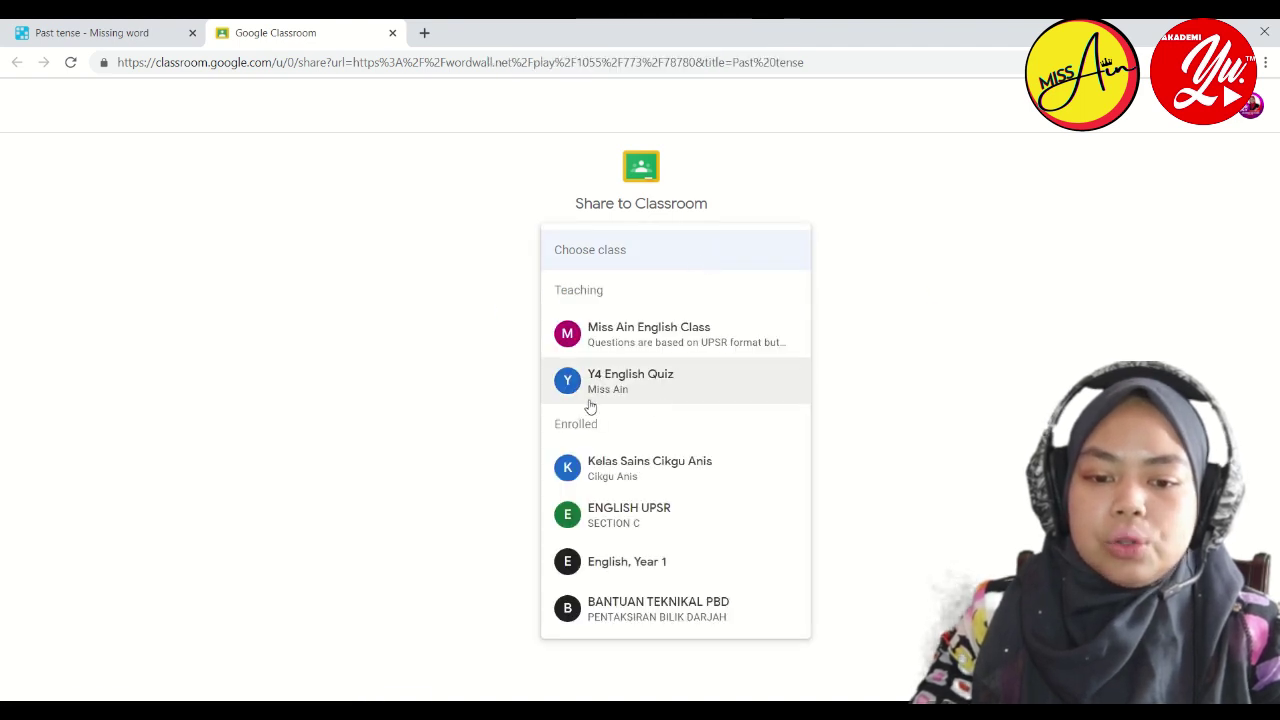
click(675, 393)
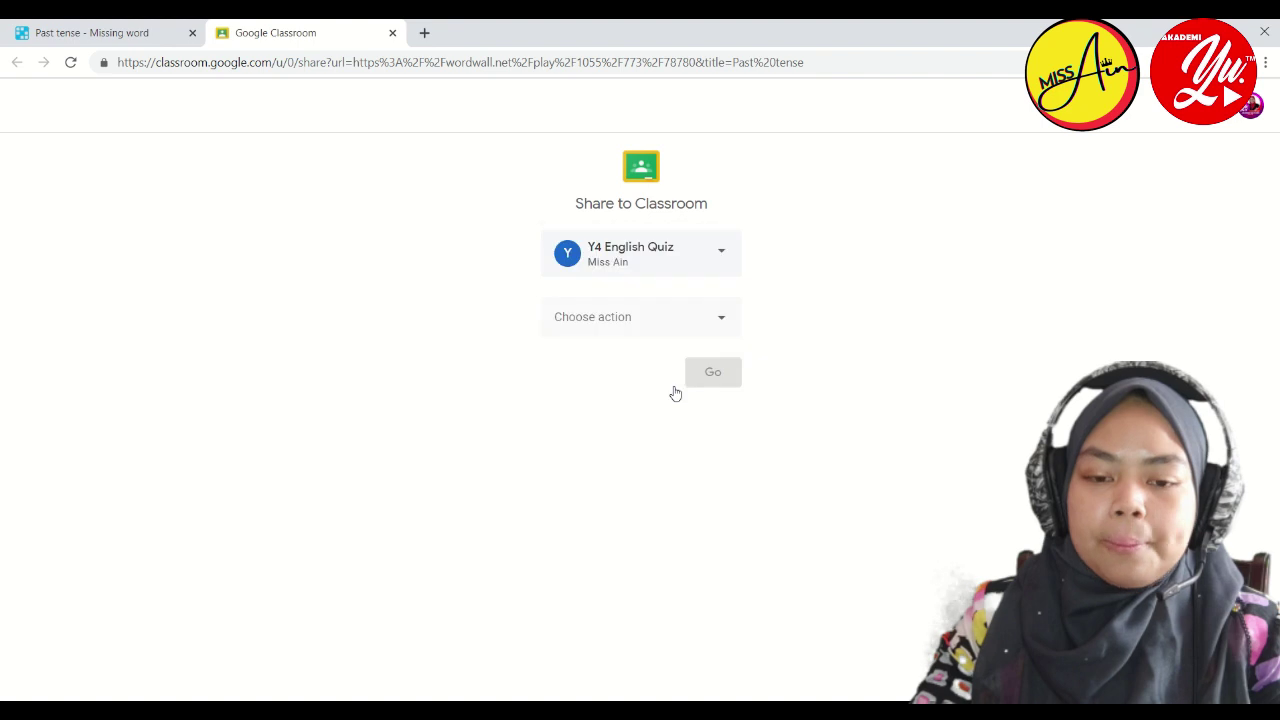
click(640, 319)
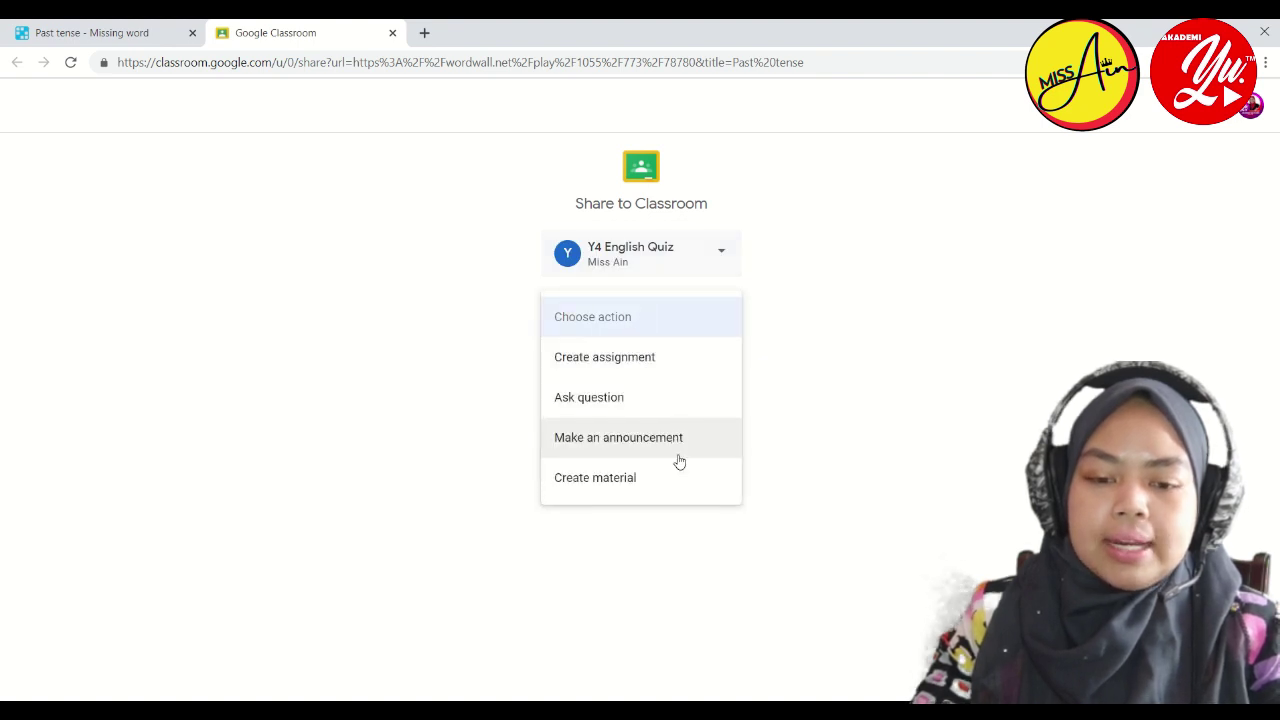
click(681, 366)
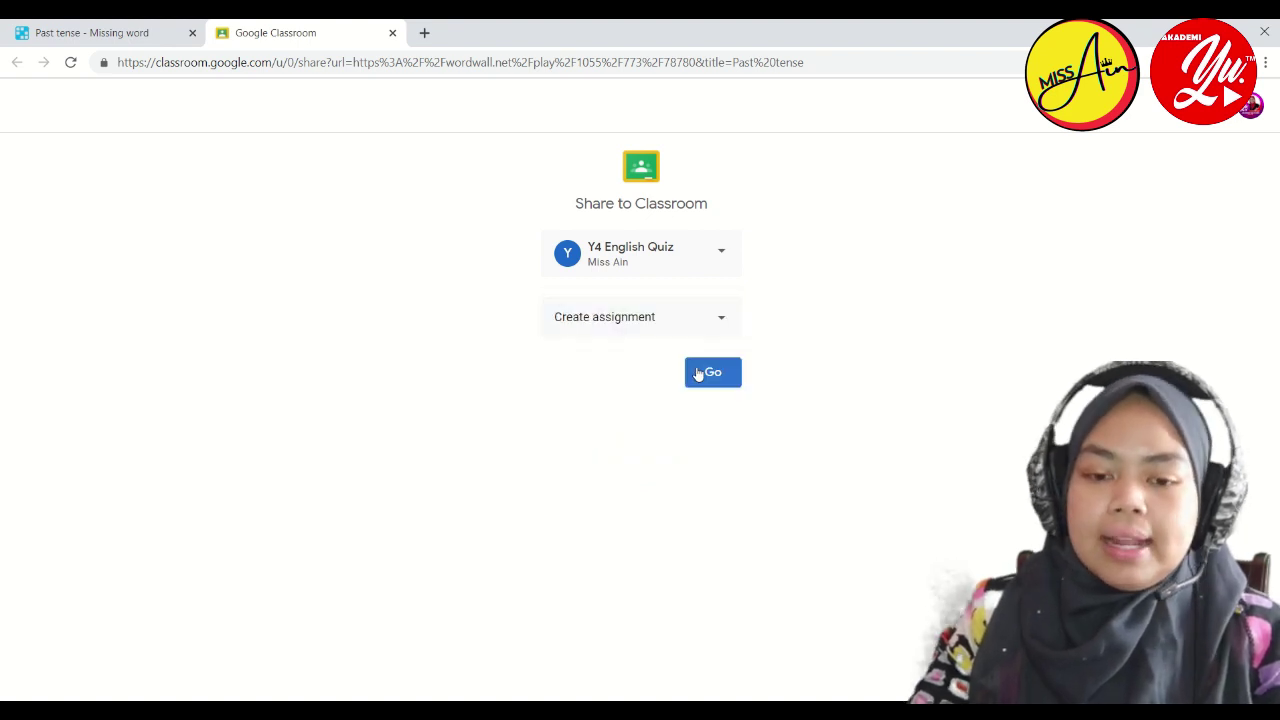
click(710, 372)
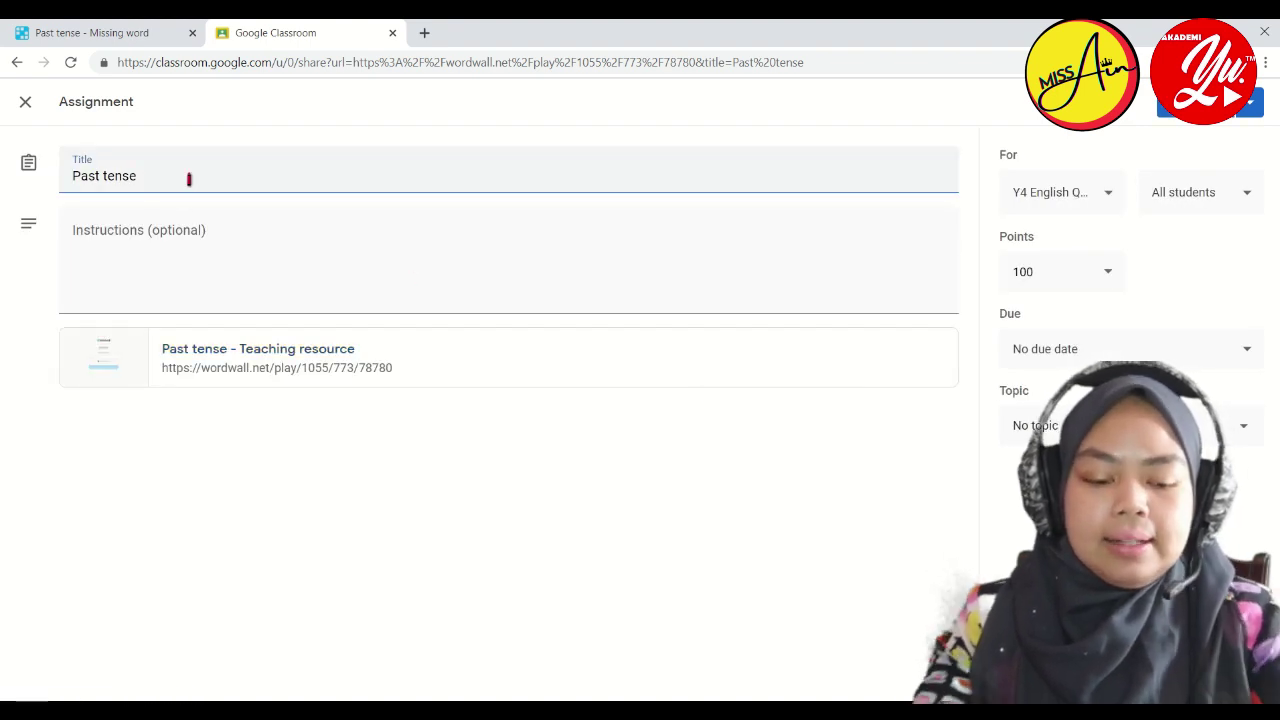
- Title it 'Simple Past tense Quiz', add answer-the-questions instructions, keep All students, and assign
text(Simple)
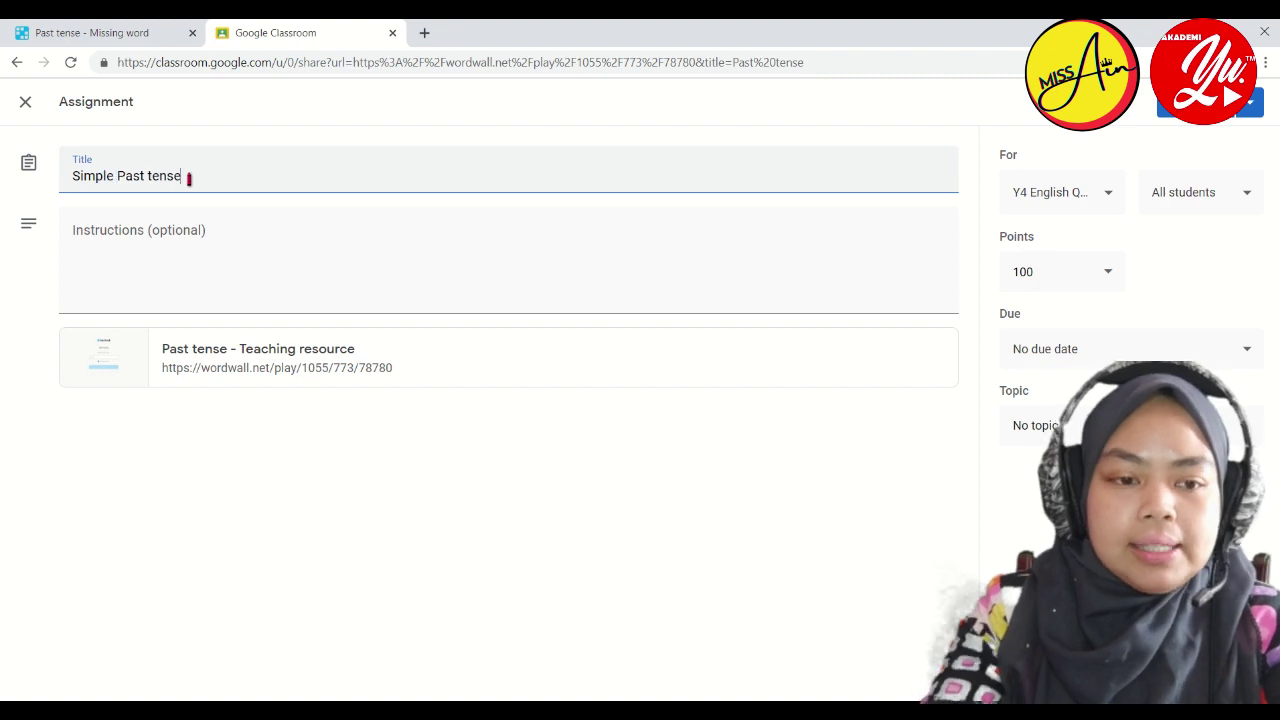
click(186, 251)
text(Answer the questions.)
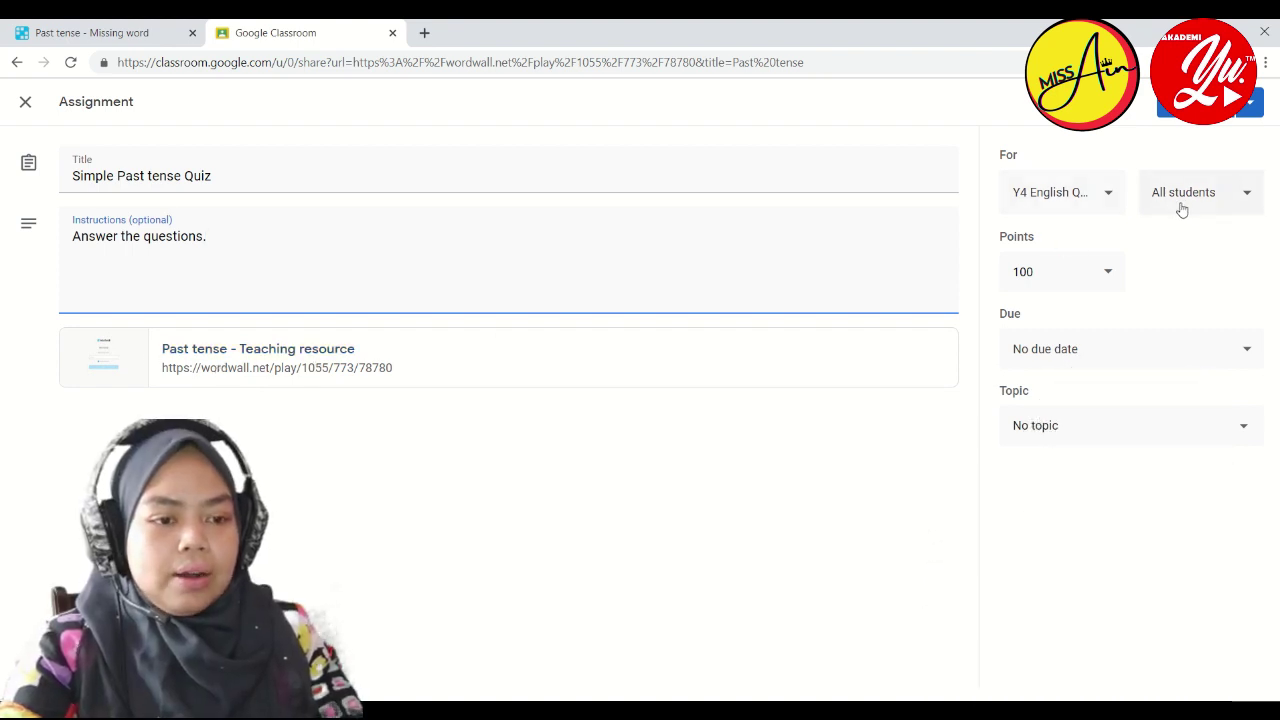
click(1181, 209)
click(1181, 209)
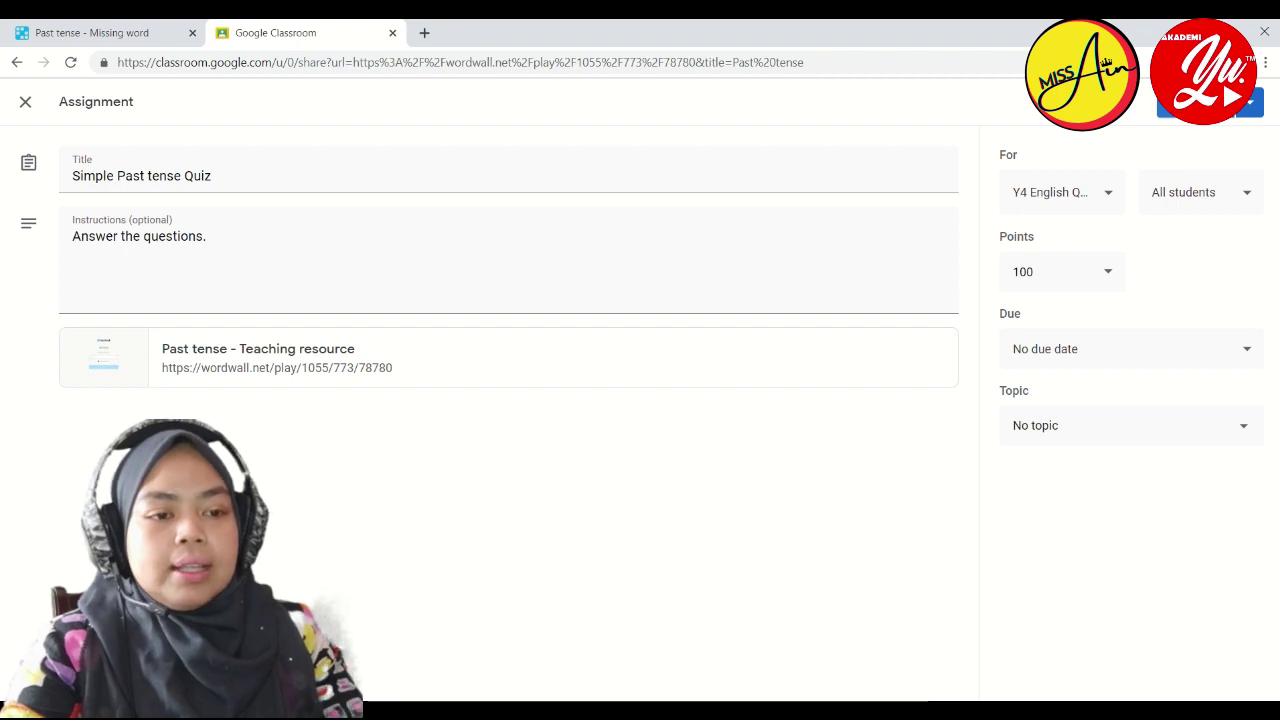
click(1200, 110)
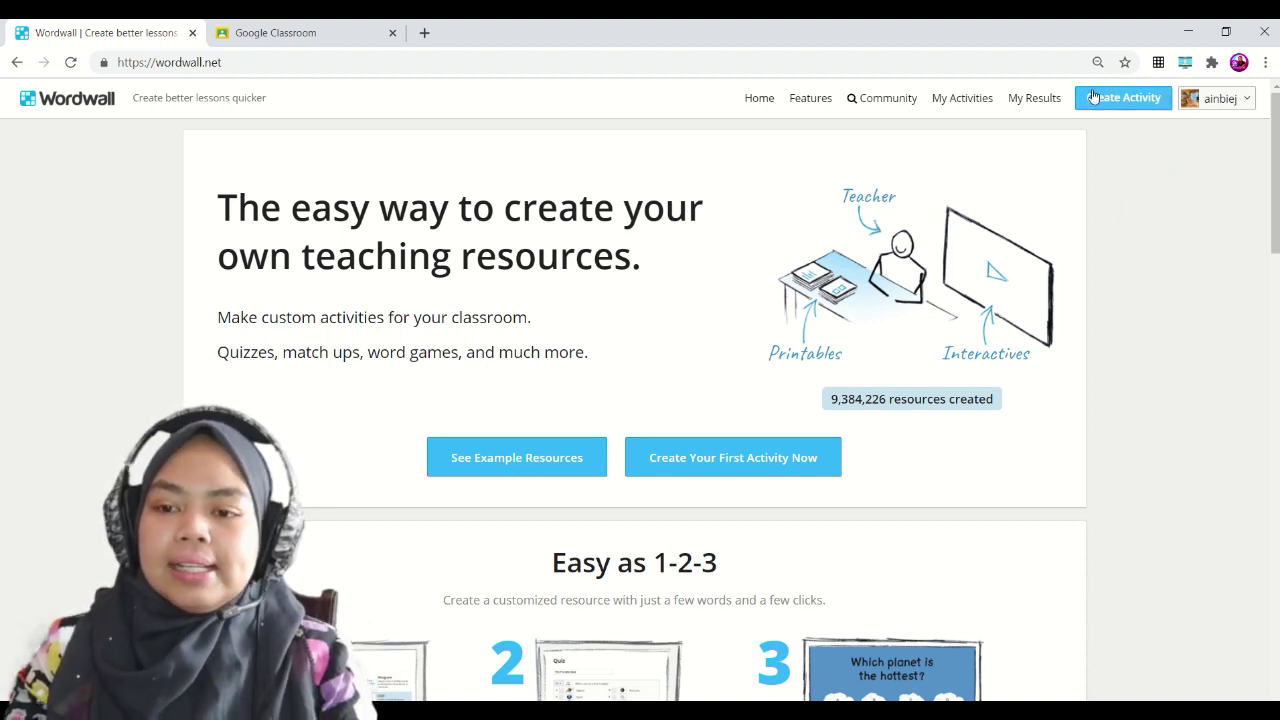
- Start a new activity and browse the template list for Wordsearch
click(1128, 99)
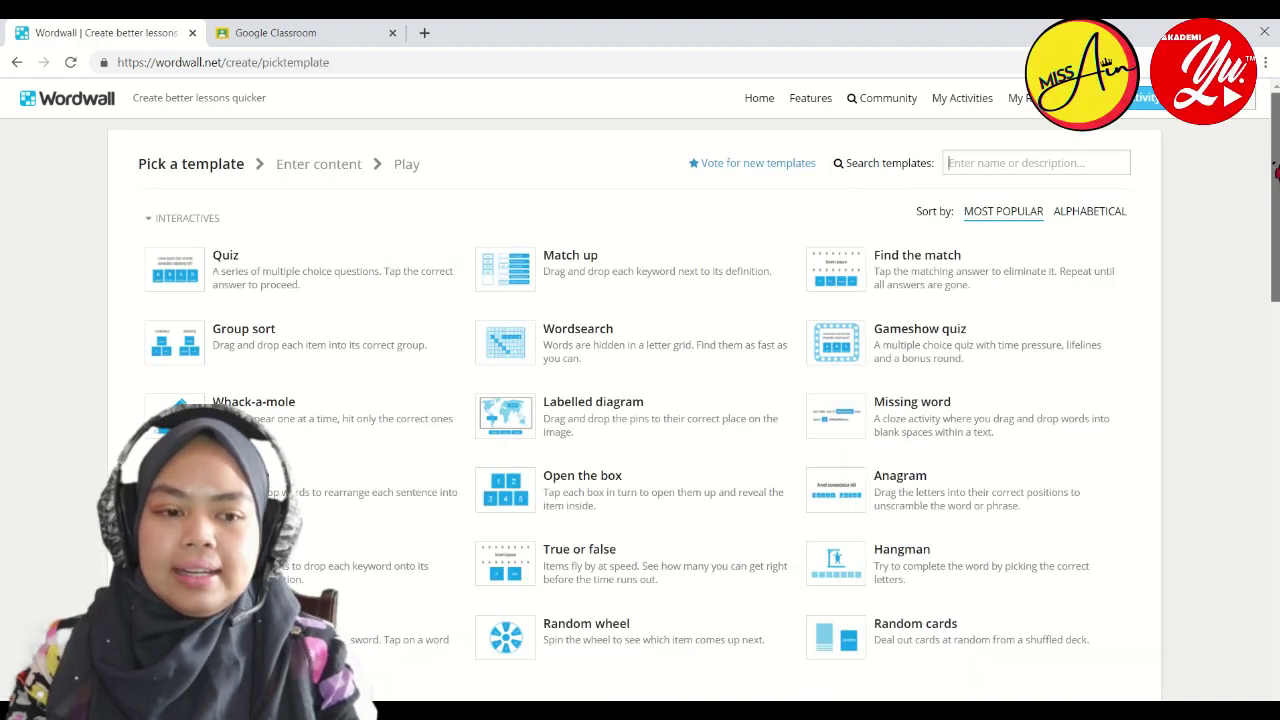
scroll(640, 400, down, 1)
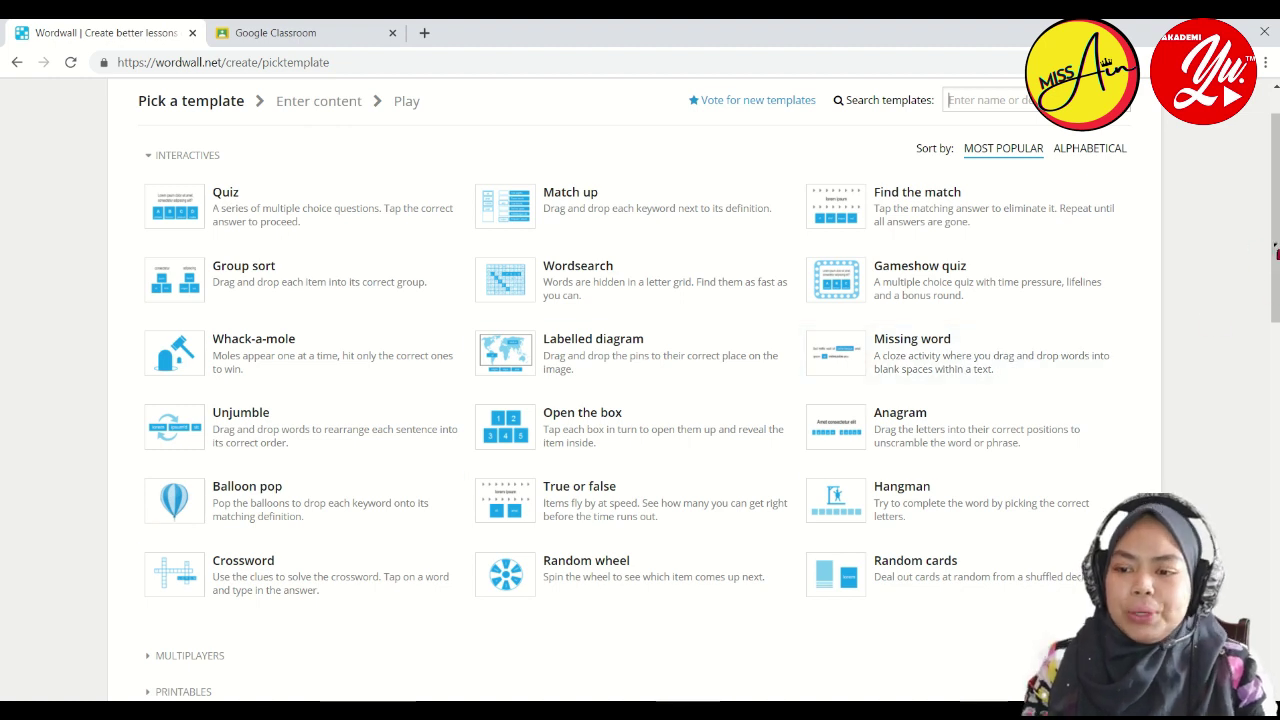
scroll(571, 394, up, 1)
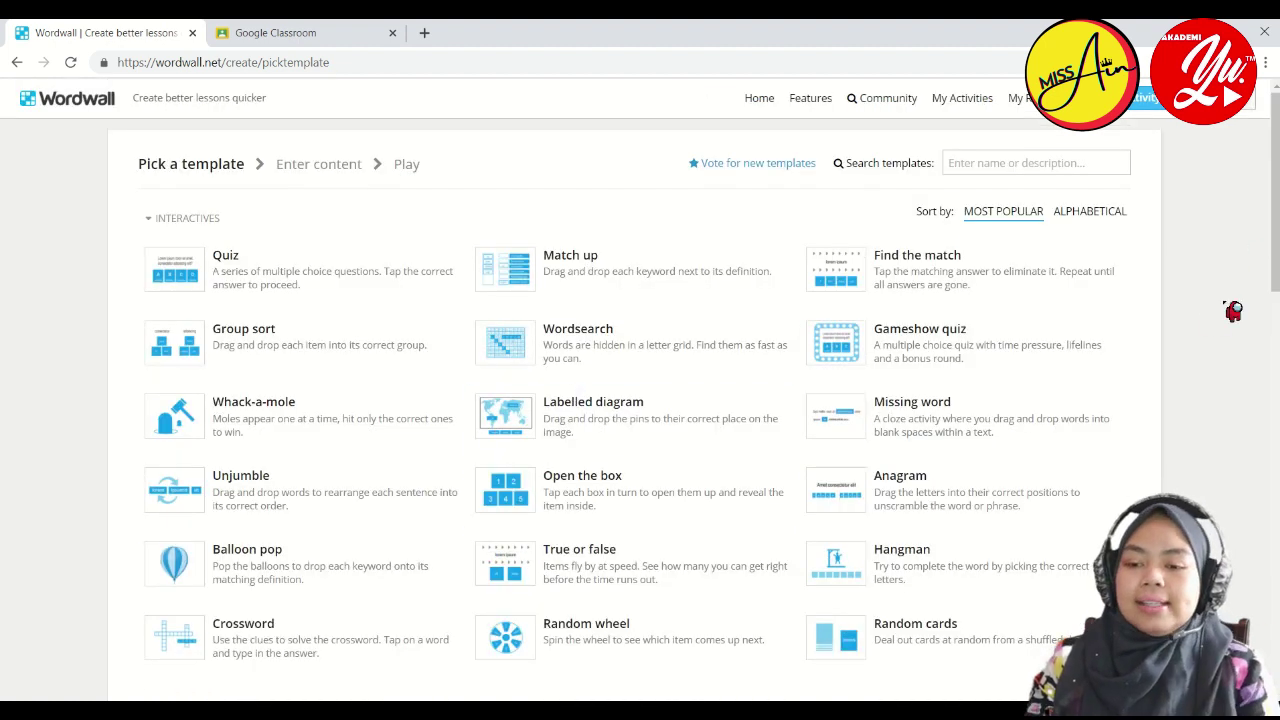
scroll(1276, 262, down, 1)
scroll(640, 389, down, 1)
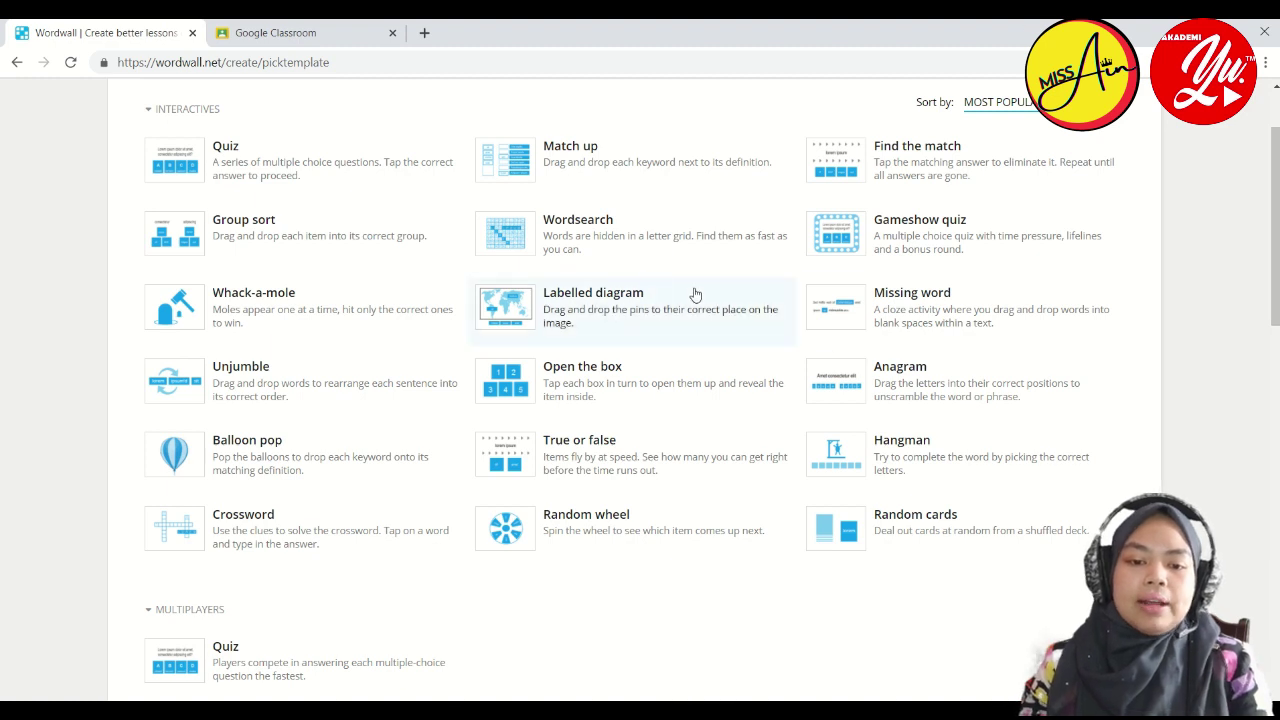
- Choose Wordsearch, title it SUBJECTS, and enter MATHEMATICS as the first word
click(643, 257)
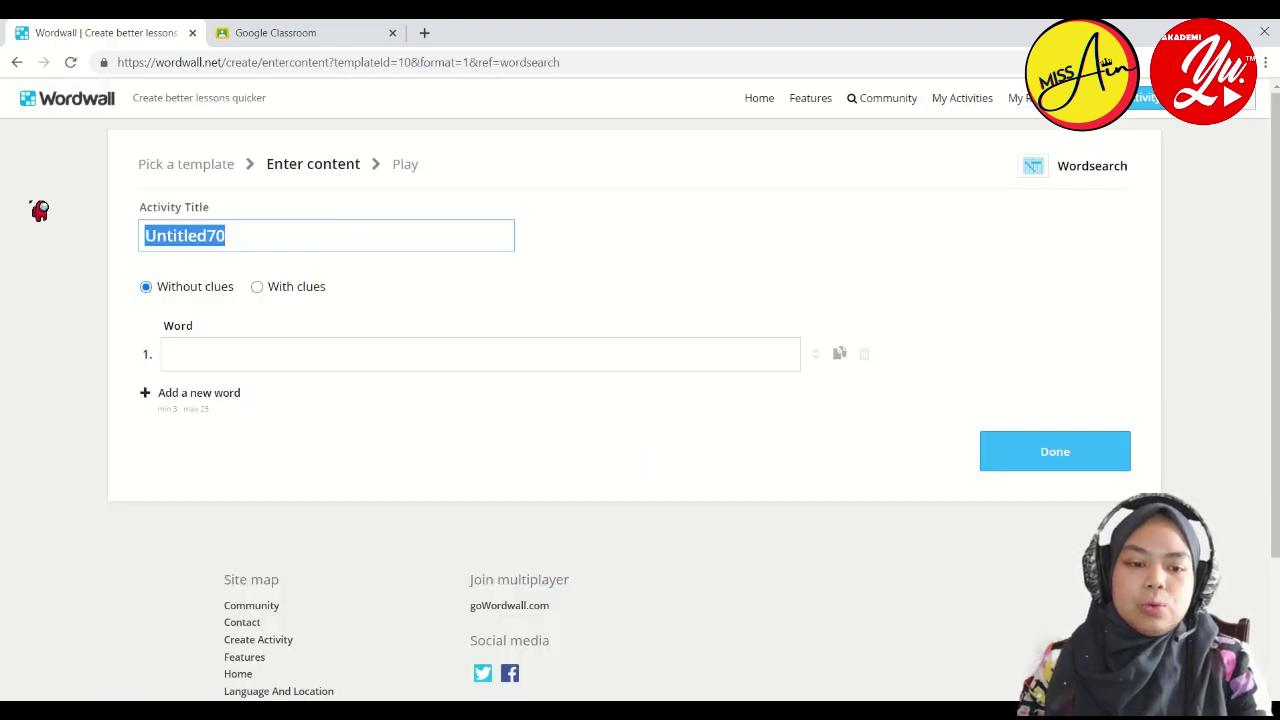
text(SUBJECTS)
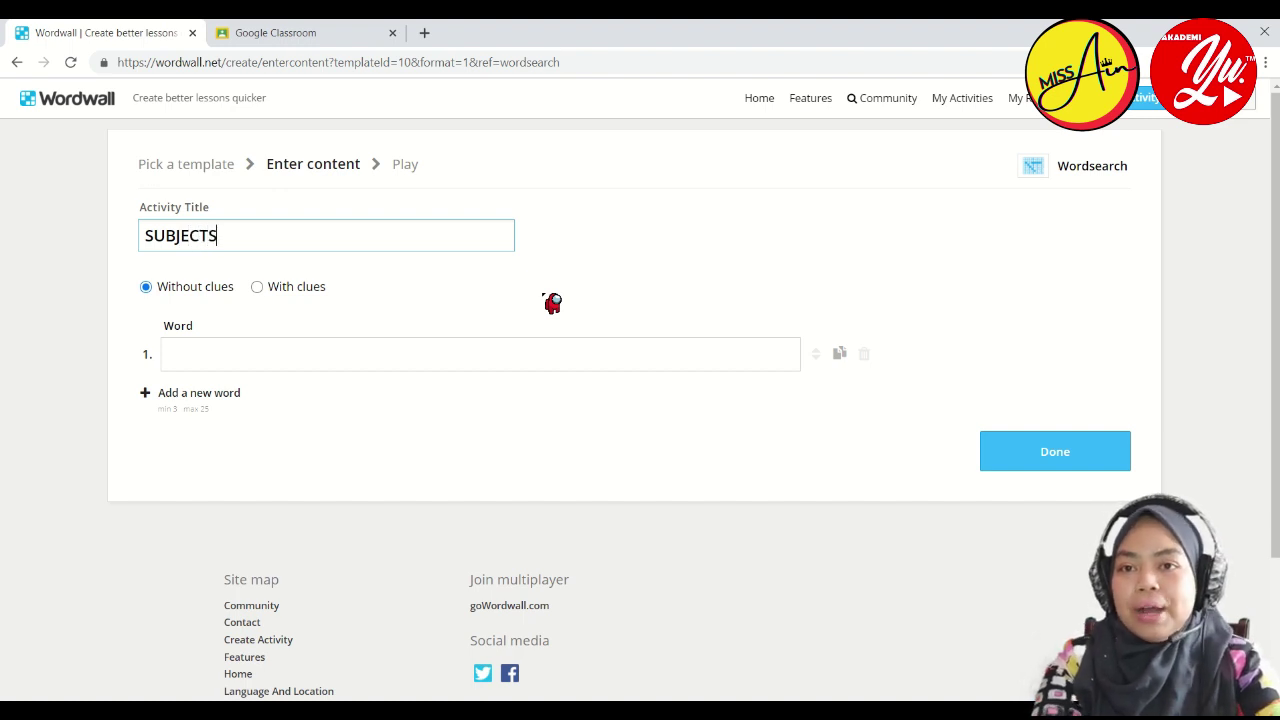
click(442, 359)
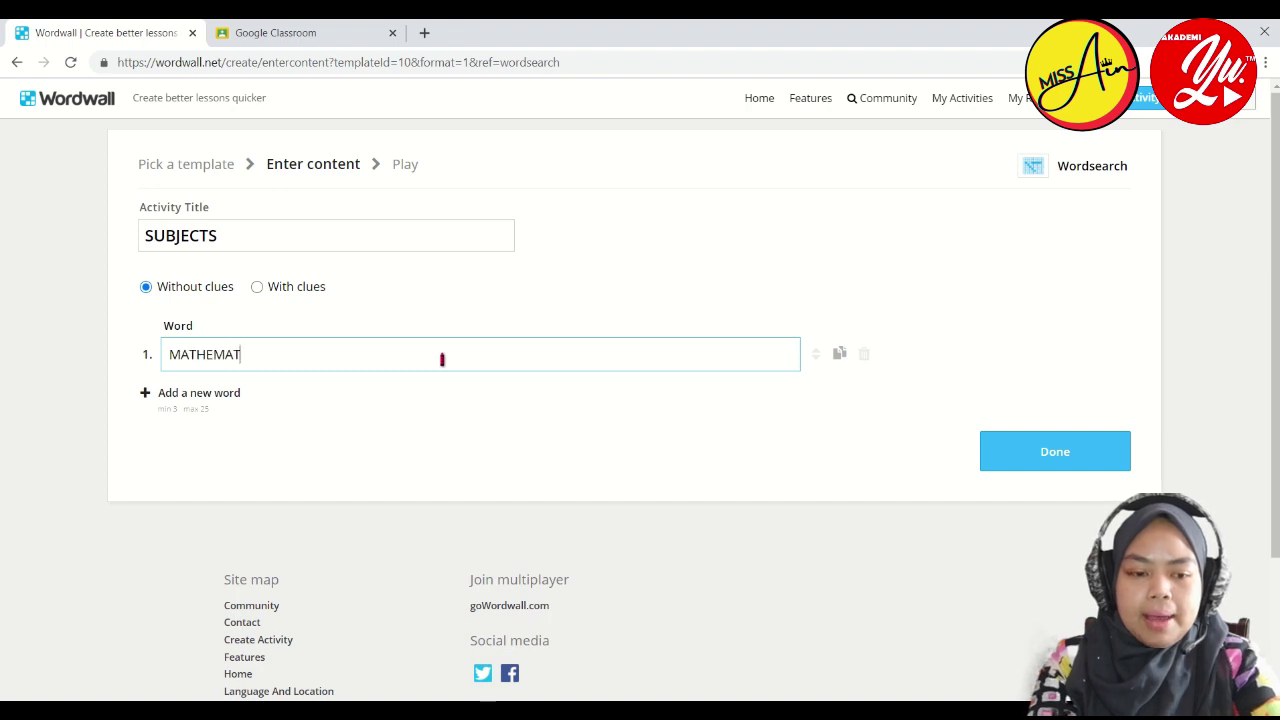
text(MATHEMATICS)
- Add ENGLISH, SCIENCE, ART and PENDIDIKAN ISLAM, then save the wordsearch
key(Return)
text(ENGLISH)
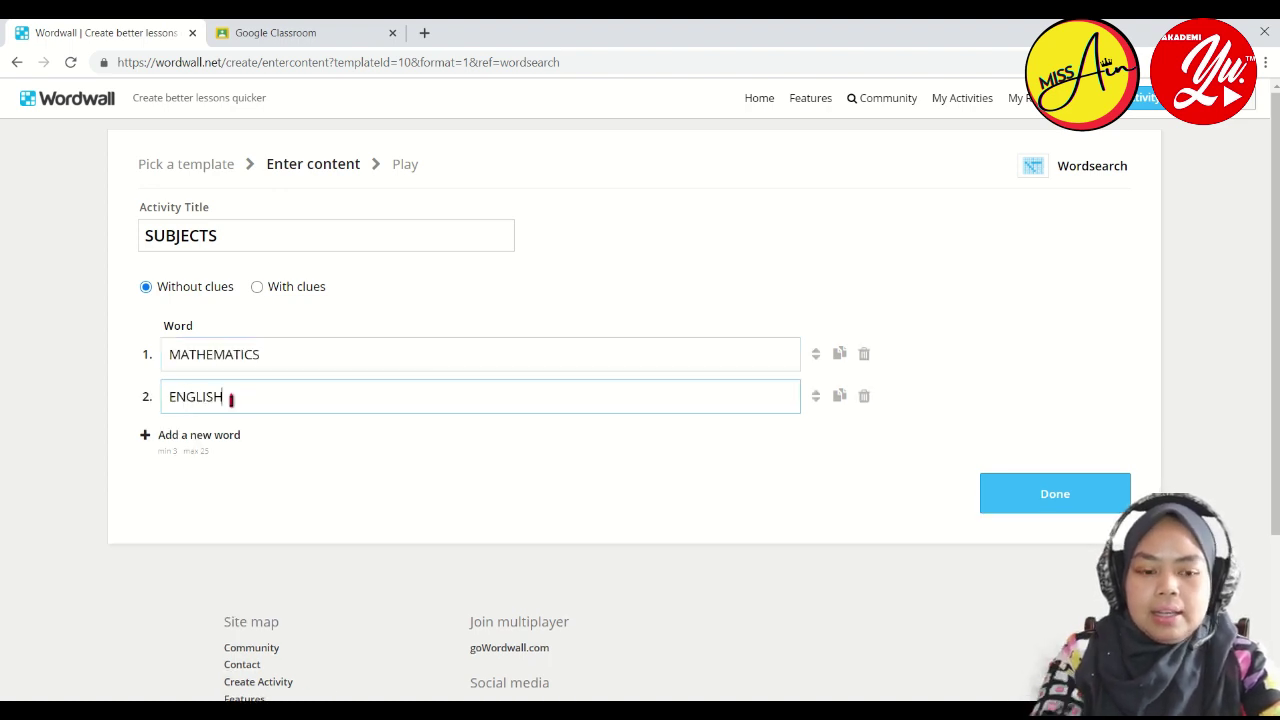
click(222, 436)
text(SCIENCE)
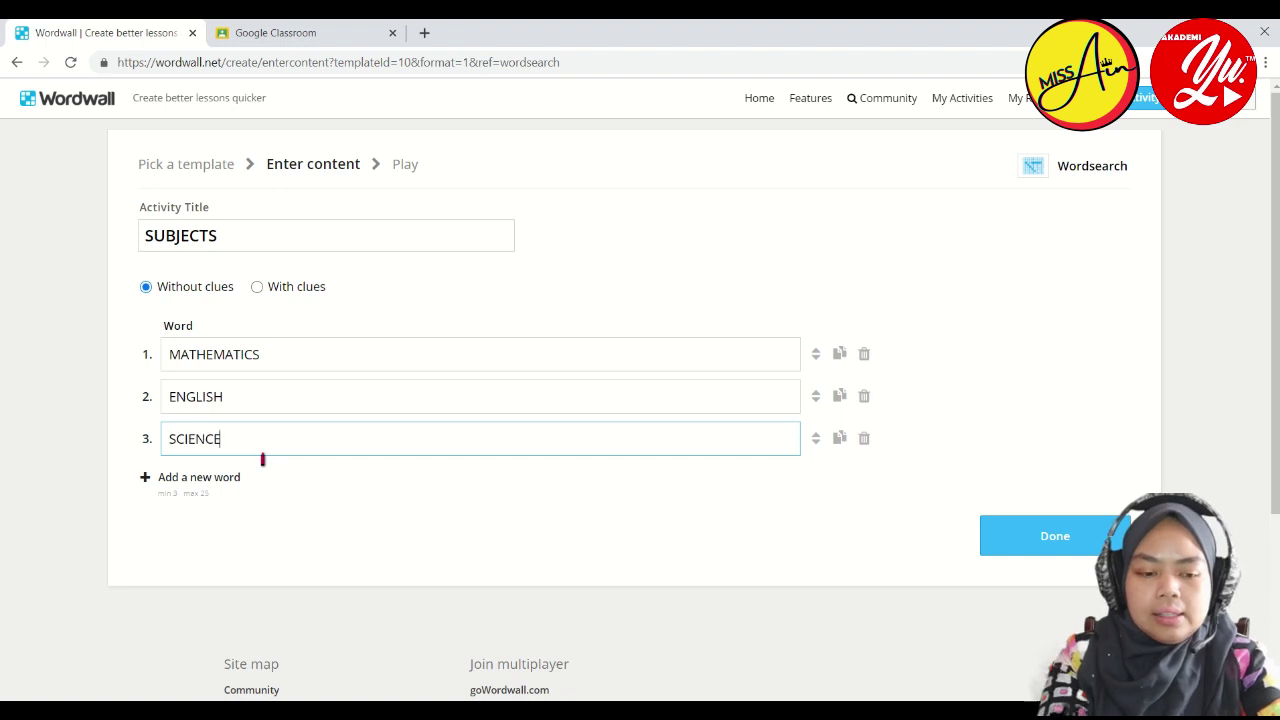
click(230, 478)
text(ART)
click(205, 520)
text(PENDIDIKAN ISLAM)
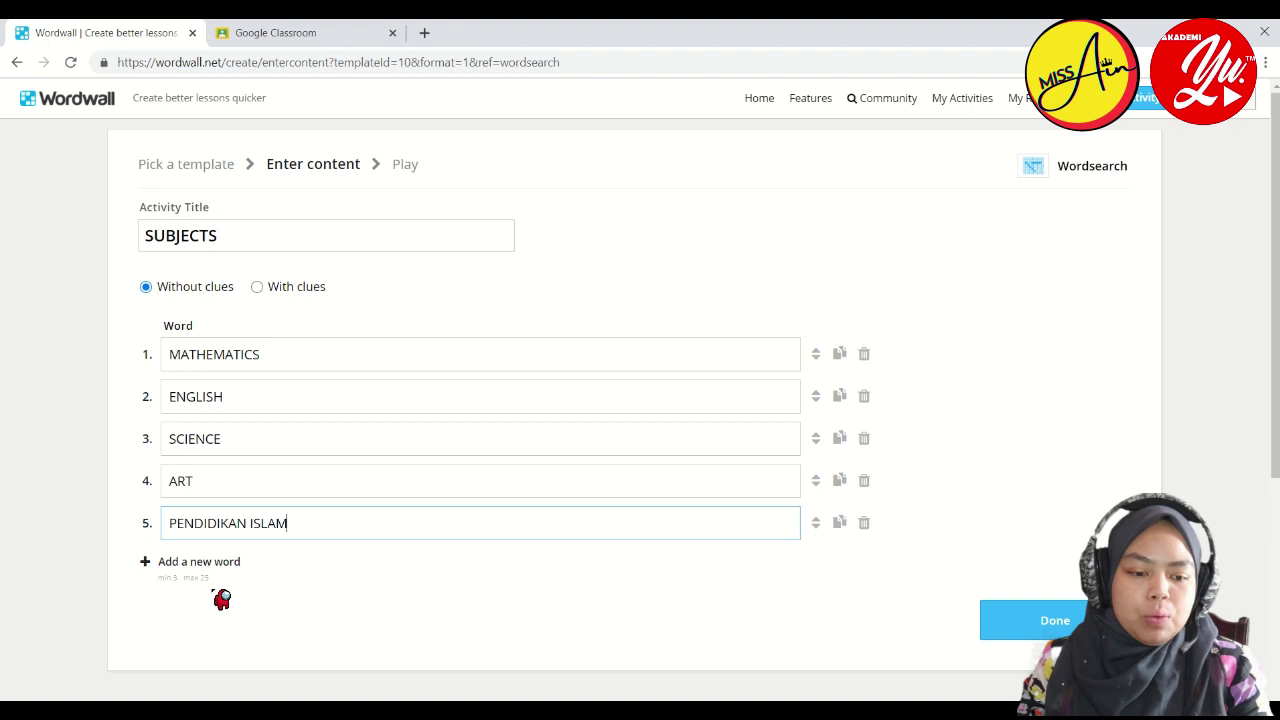
click(1073, 622)
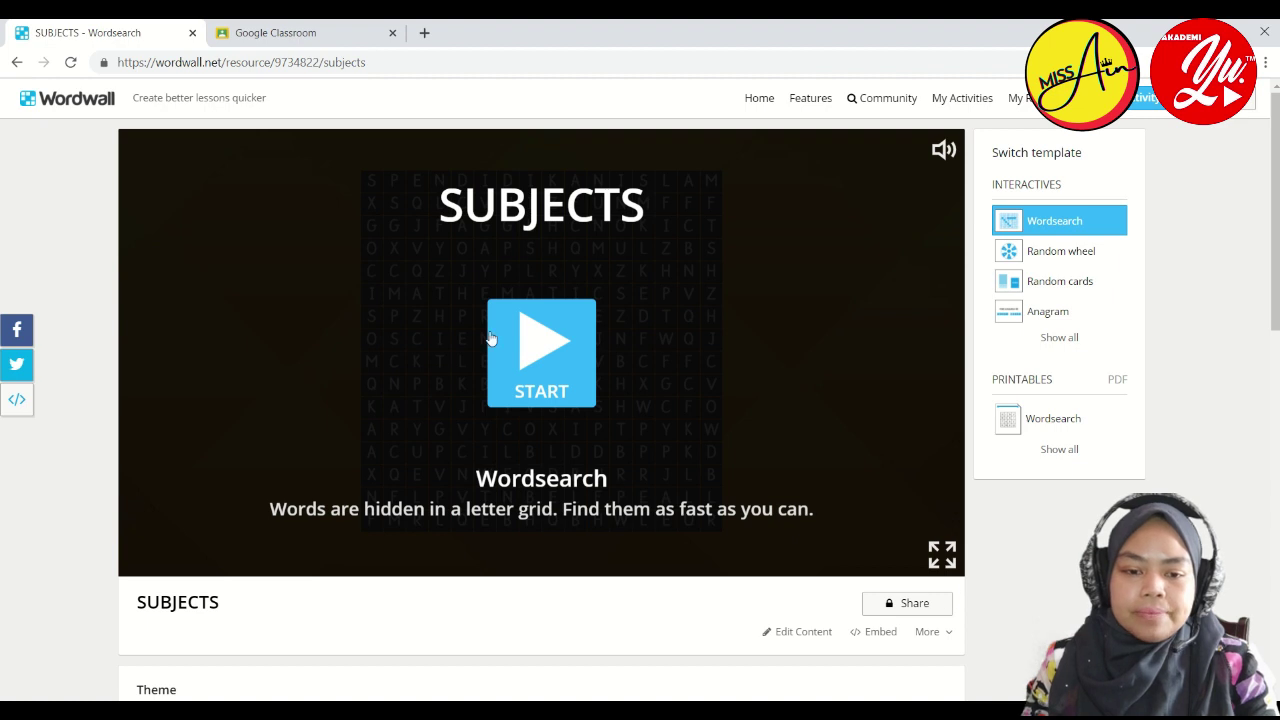
- Play the SUBJECTS wordsearch preview
scroll(571, 320, down, 3)
scroll(580, 320, up, 3)
scroll(591, 372, down, 2)
scroll(591, 372, up, 1)
scroll(533, 255, up, 1)
click(534, 262)
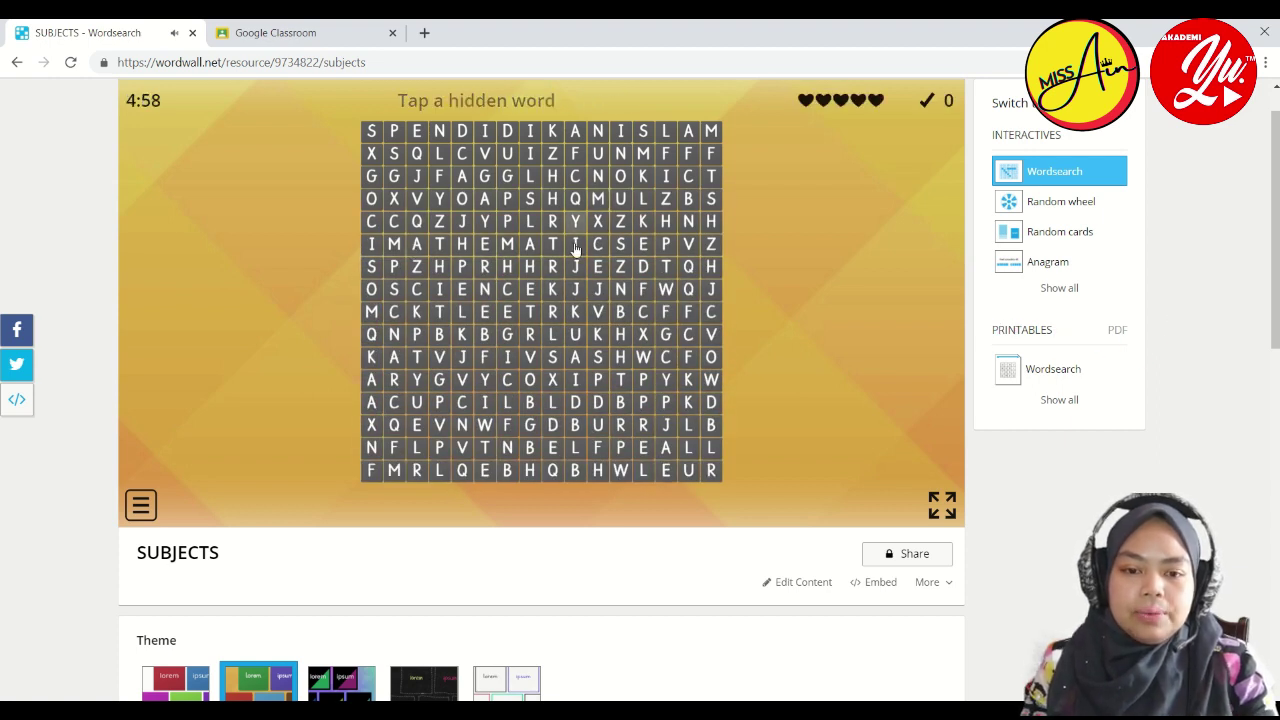
scroll(731, 266, down, 1)
scroll(530, 318, up, 2)
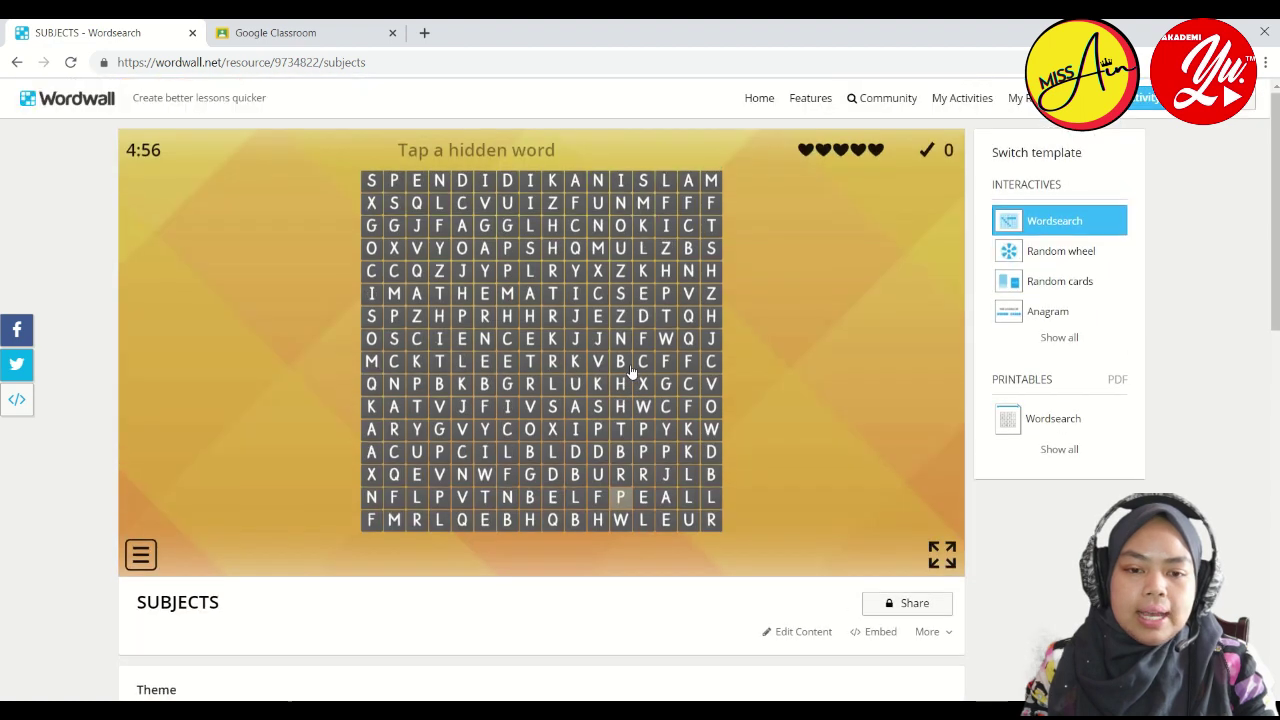
scroll(600, 371, down, 3)
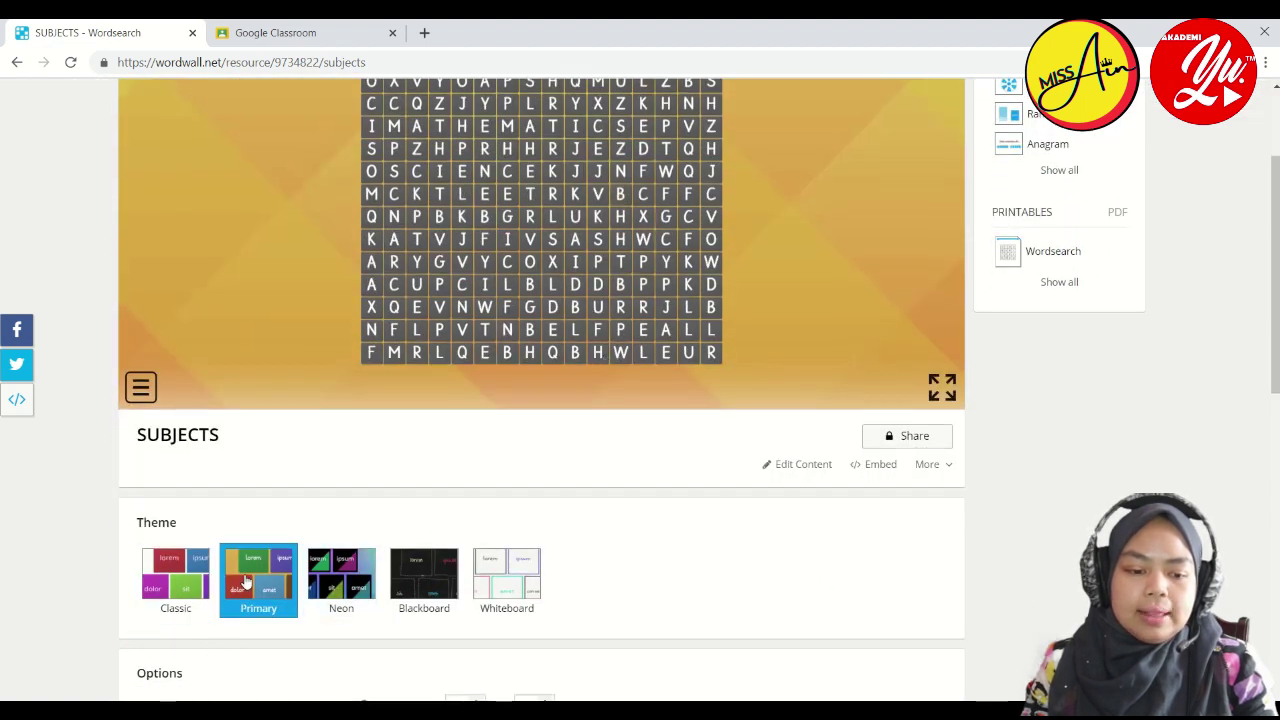
scroll(330, 582, up, 1)
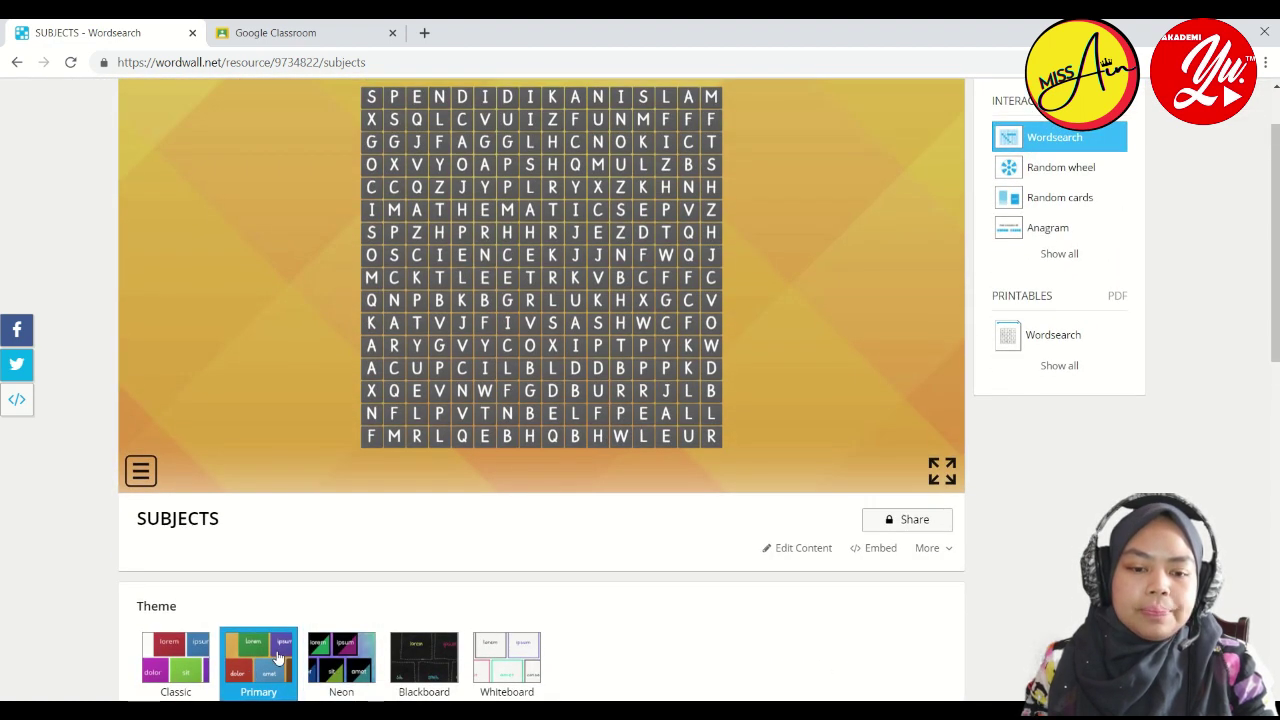
- Try the Neon theme, then switch to Blackboard and replay the preview
click(357, 664)
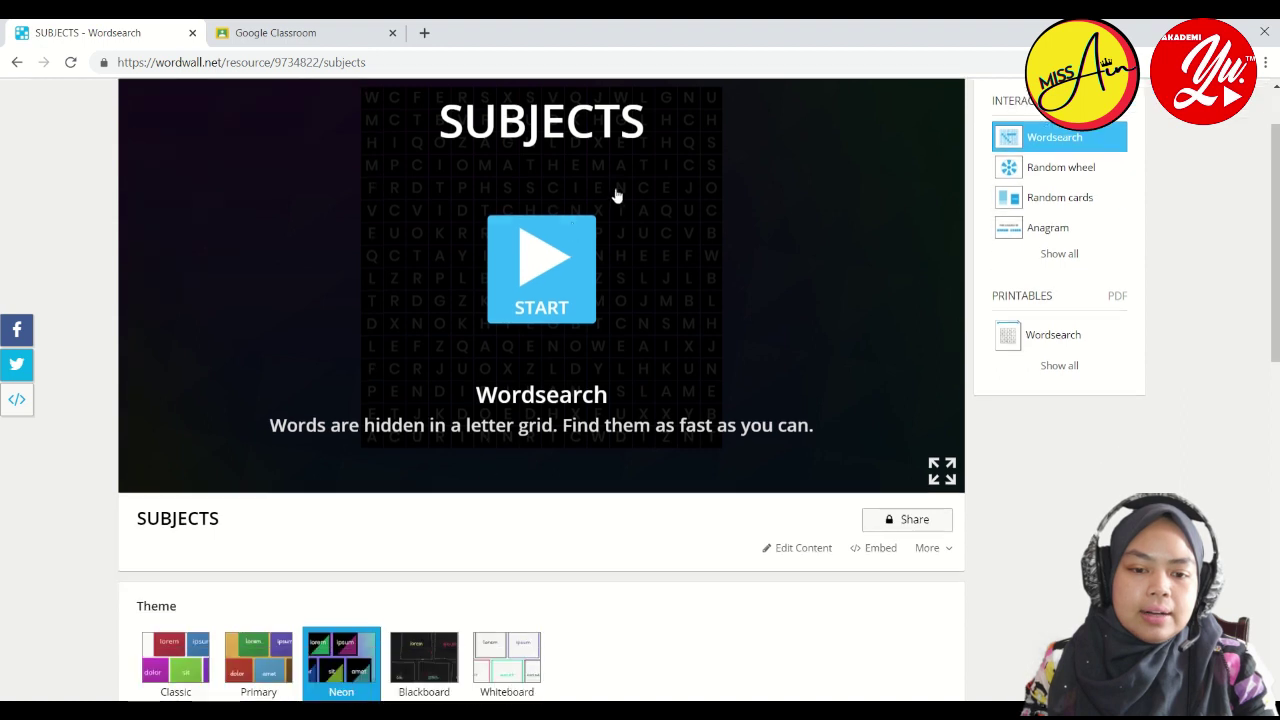
click(548, 287)
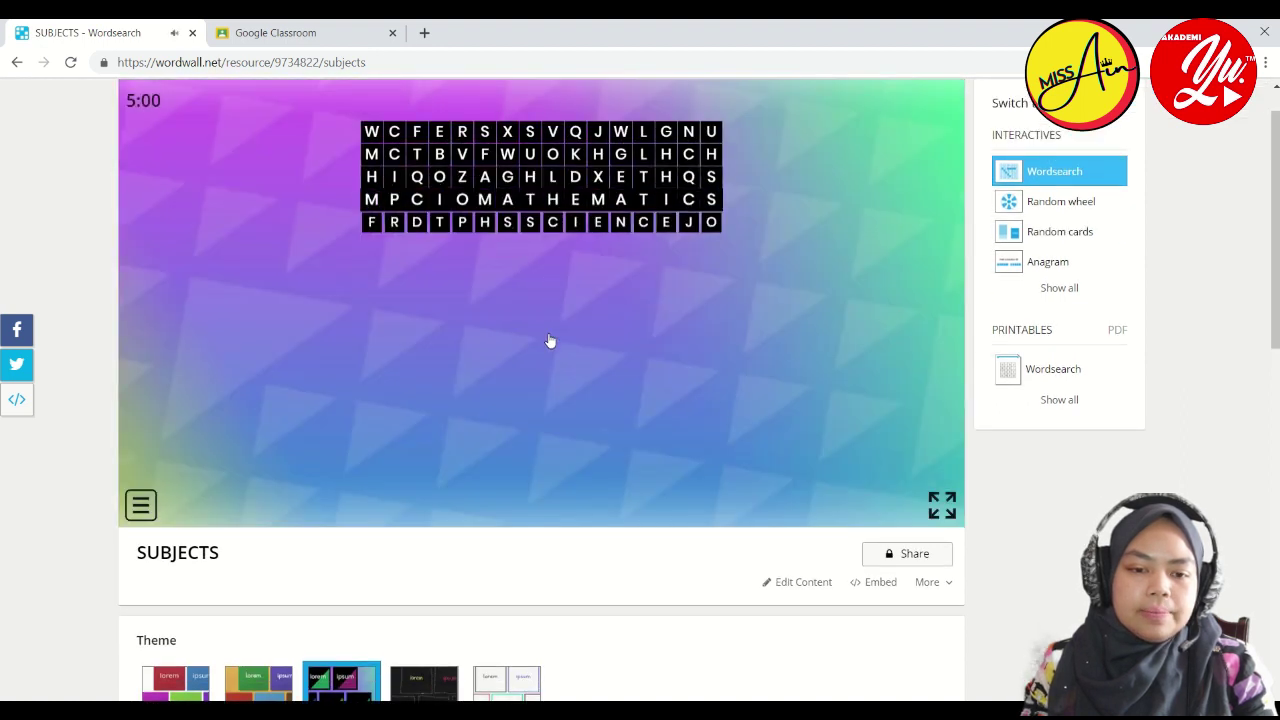
scroll(544, 456, down, 3)
click(432, 459)
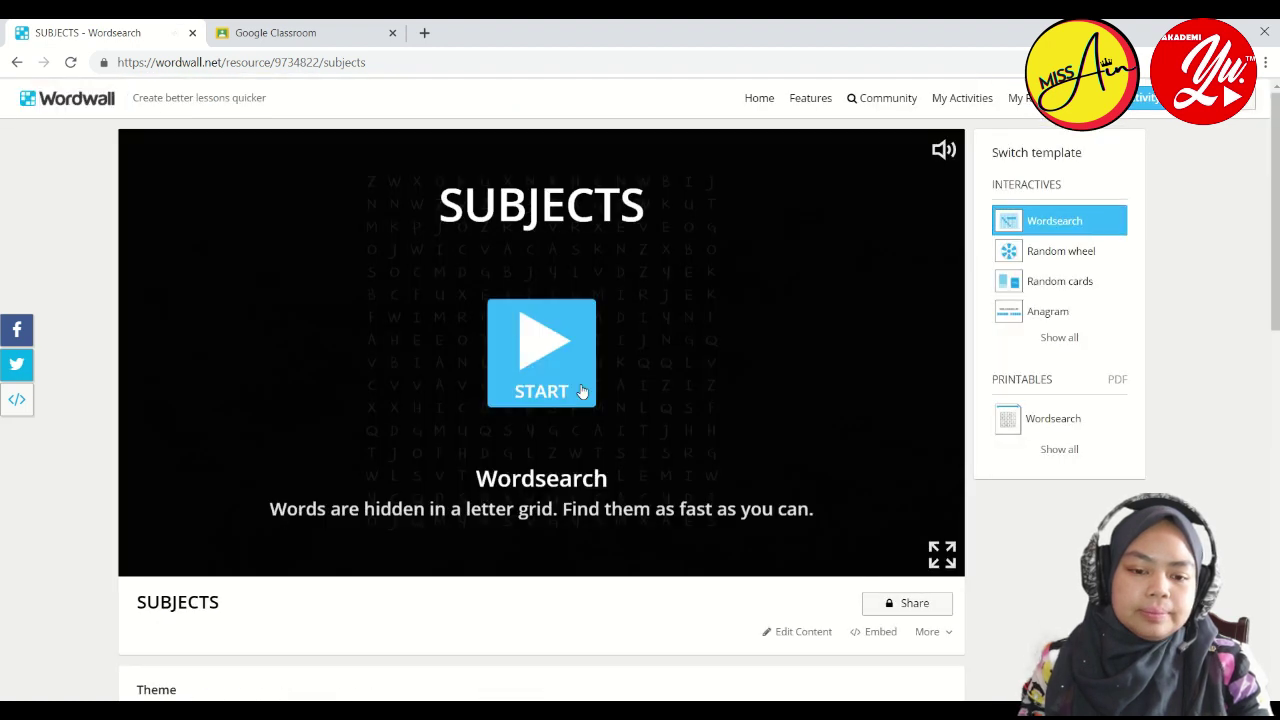
click(546, 360)
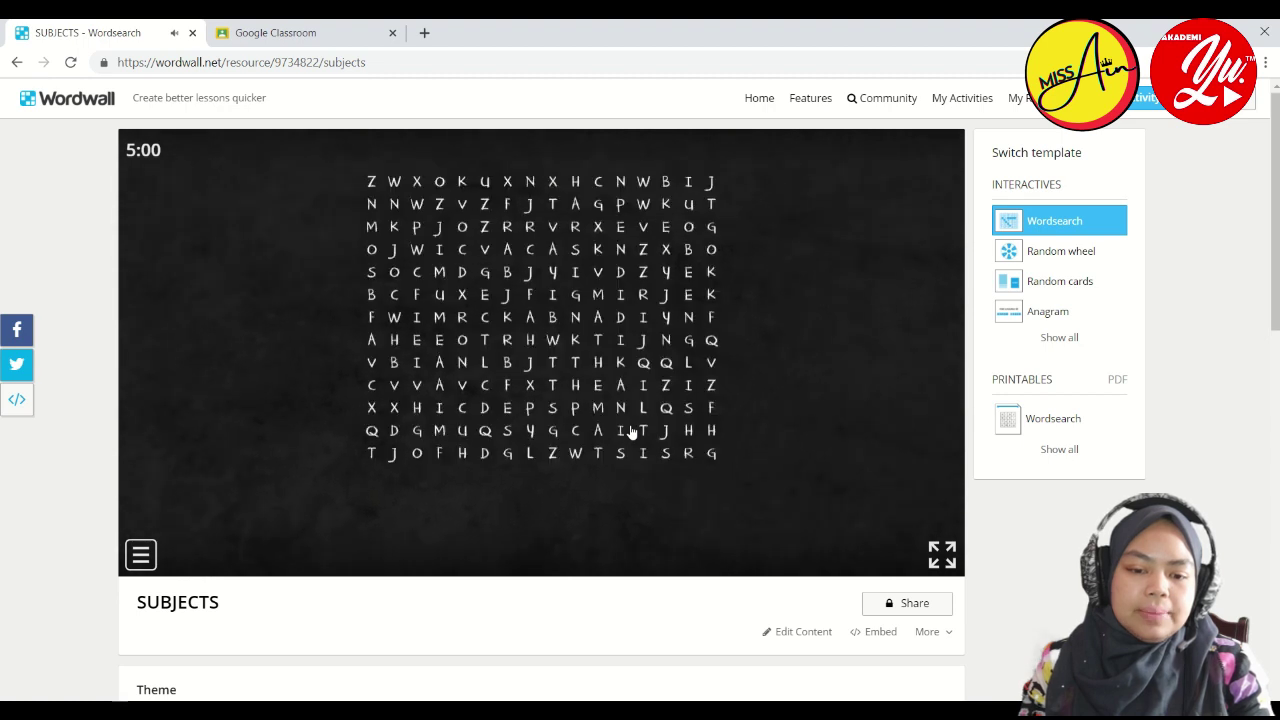
scroll(632, 430, down, 5)
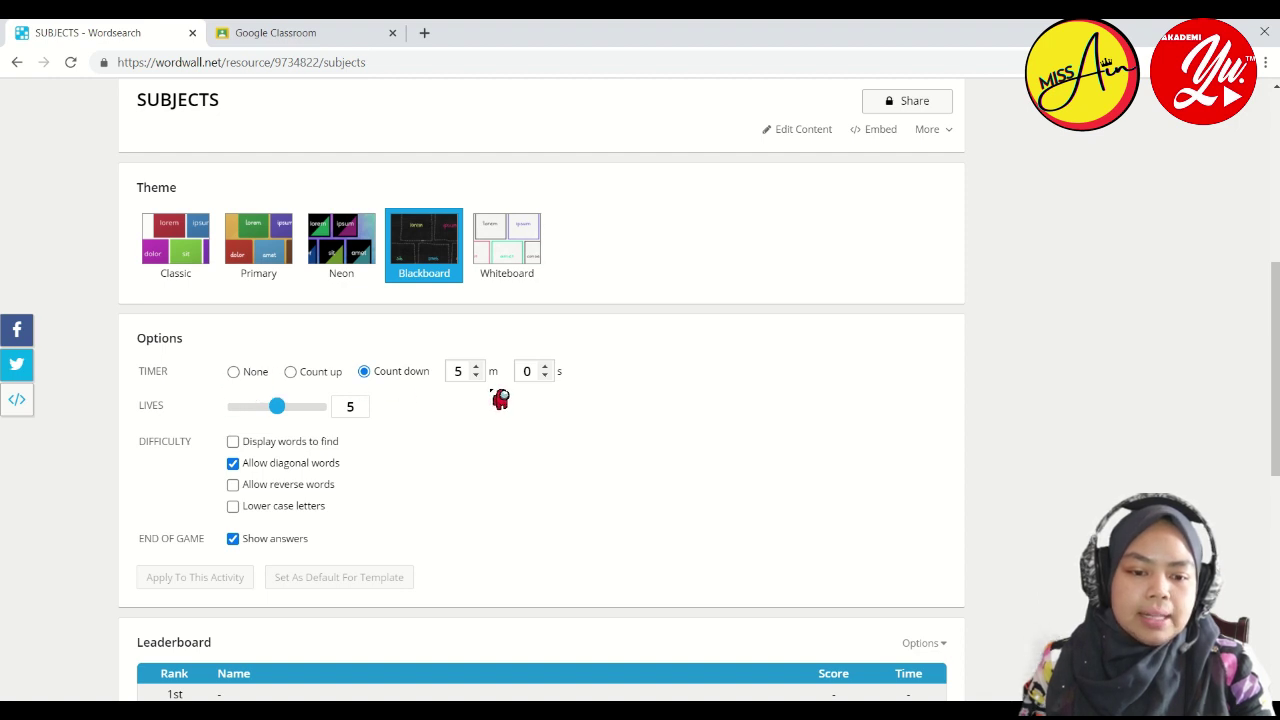
- Keep lives at 5, apply the options to this activity, and start the wordsearch
click(267, 407)
drag(268, 417, 277, 408)
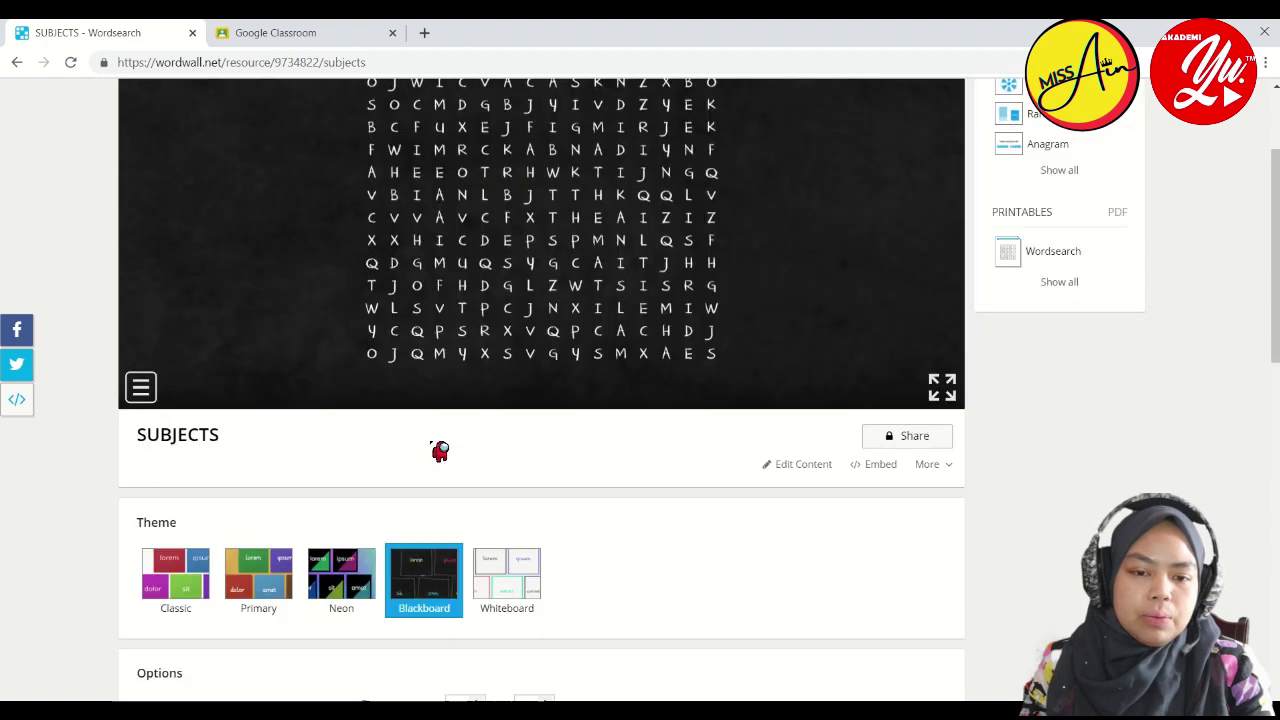
scroll(455, 441, up, 3)
scroll(212, 424, down, 7)
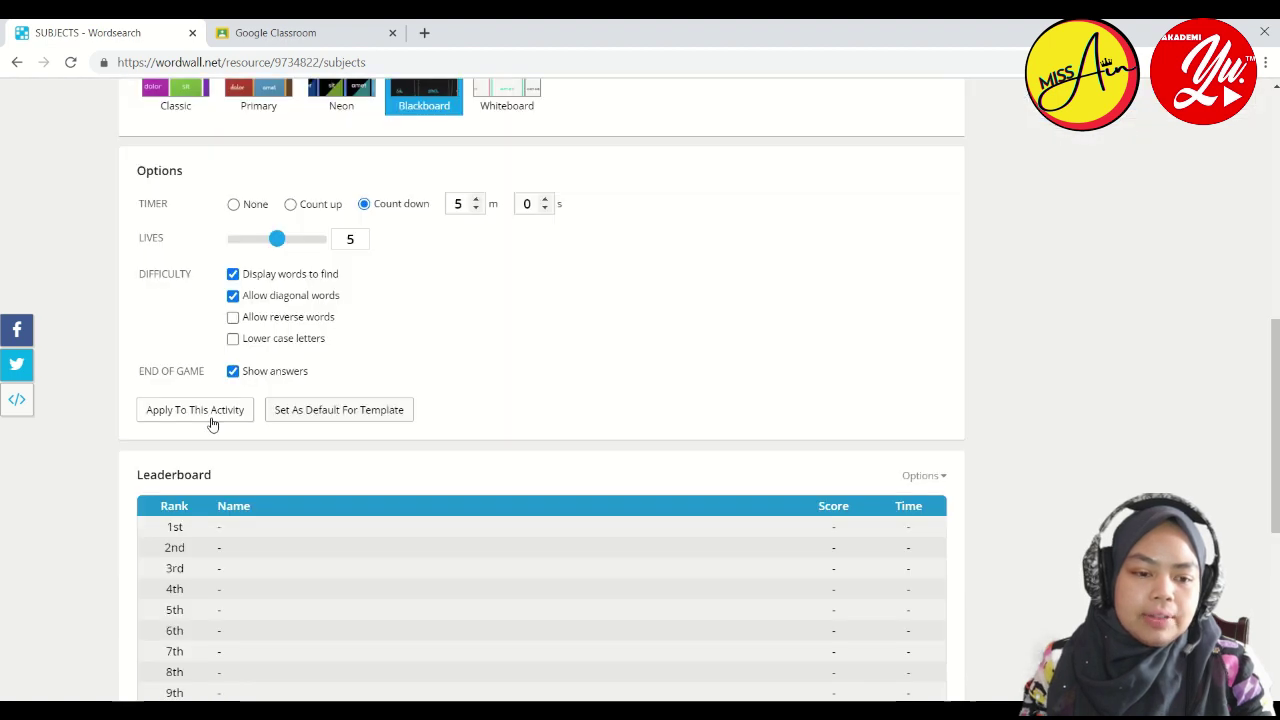
click(212, 422)
click(545, 362)
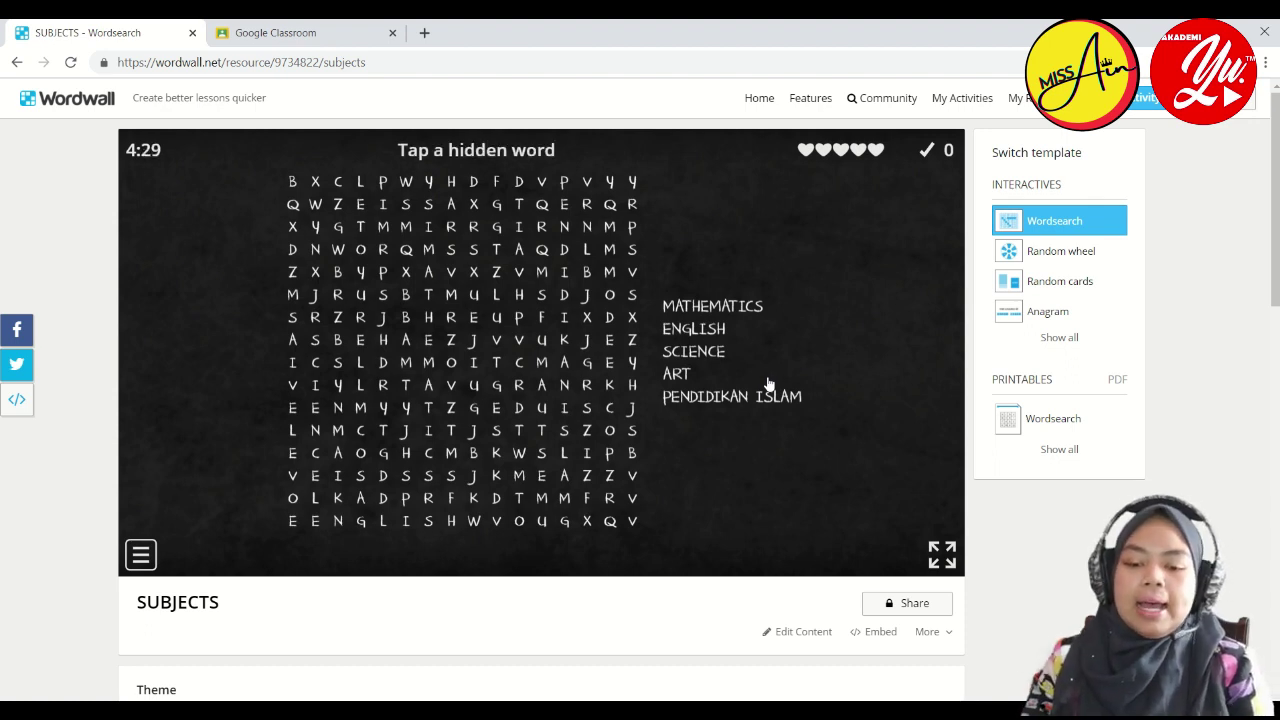
- Add and then remove two empty rows in the SUBJECTS word list, and save it with its five words
click(792, 634)
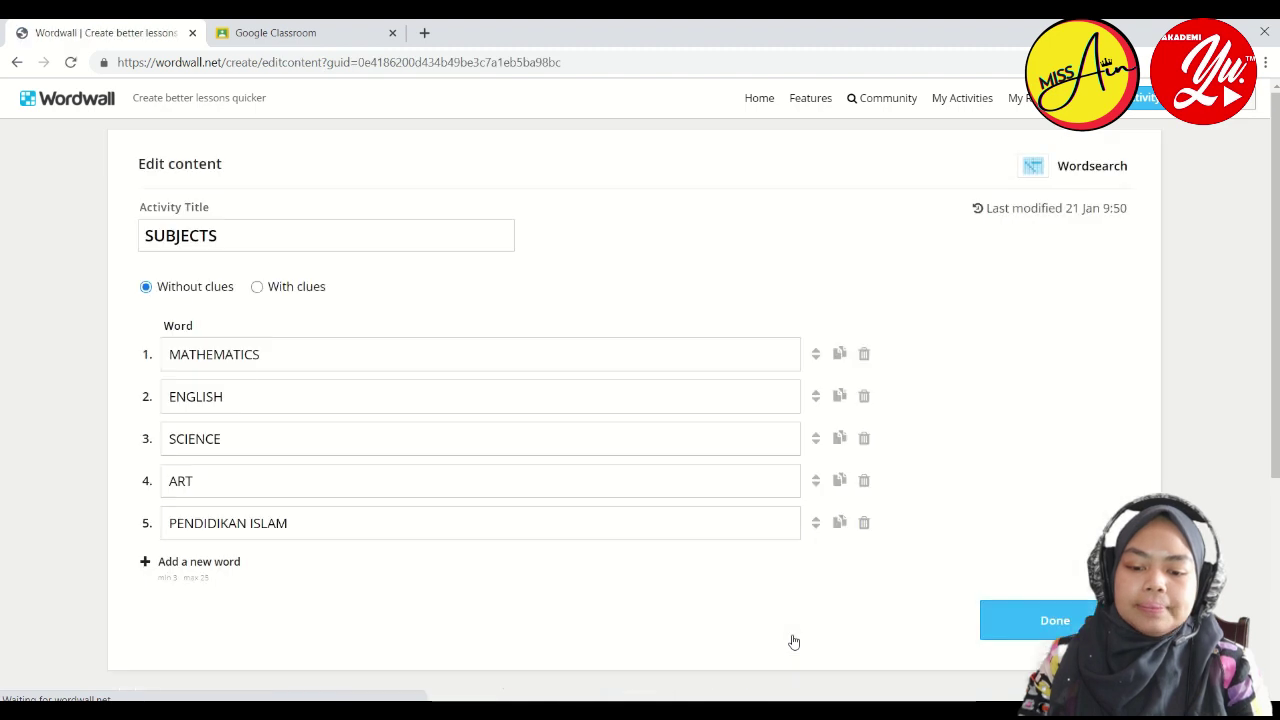
click(177, 562)
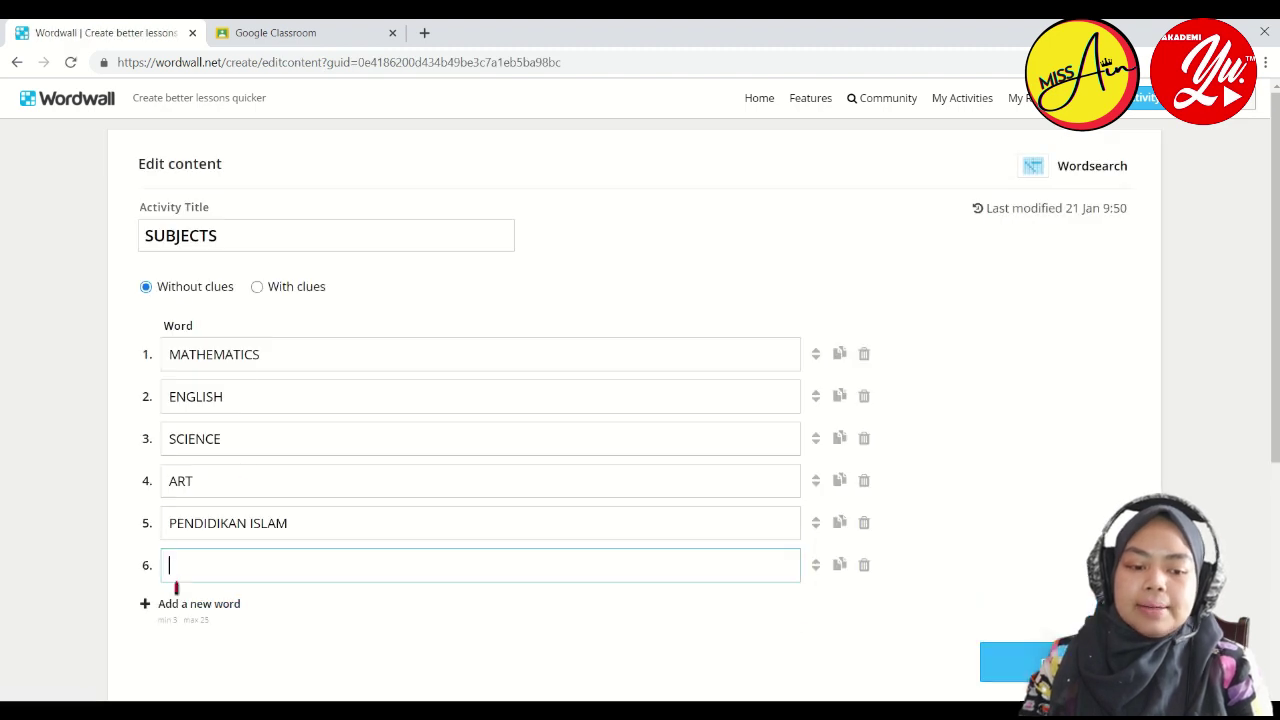
click(178, 605)
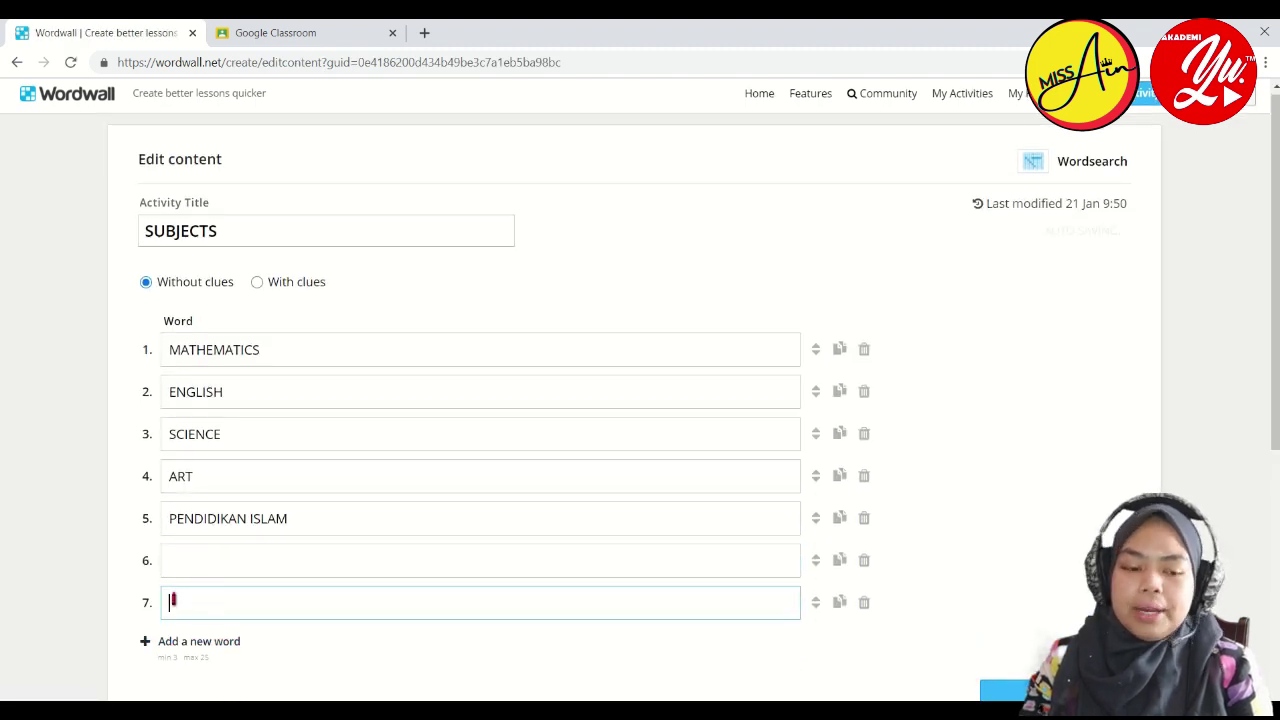
click(864, 602)
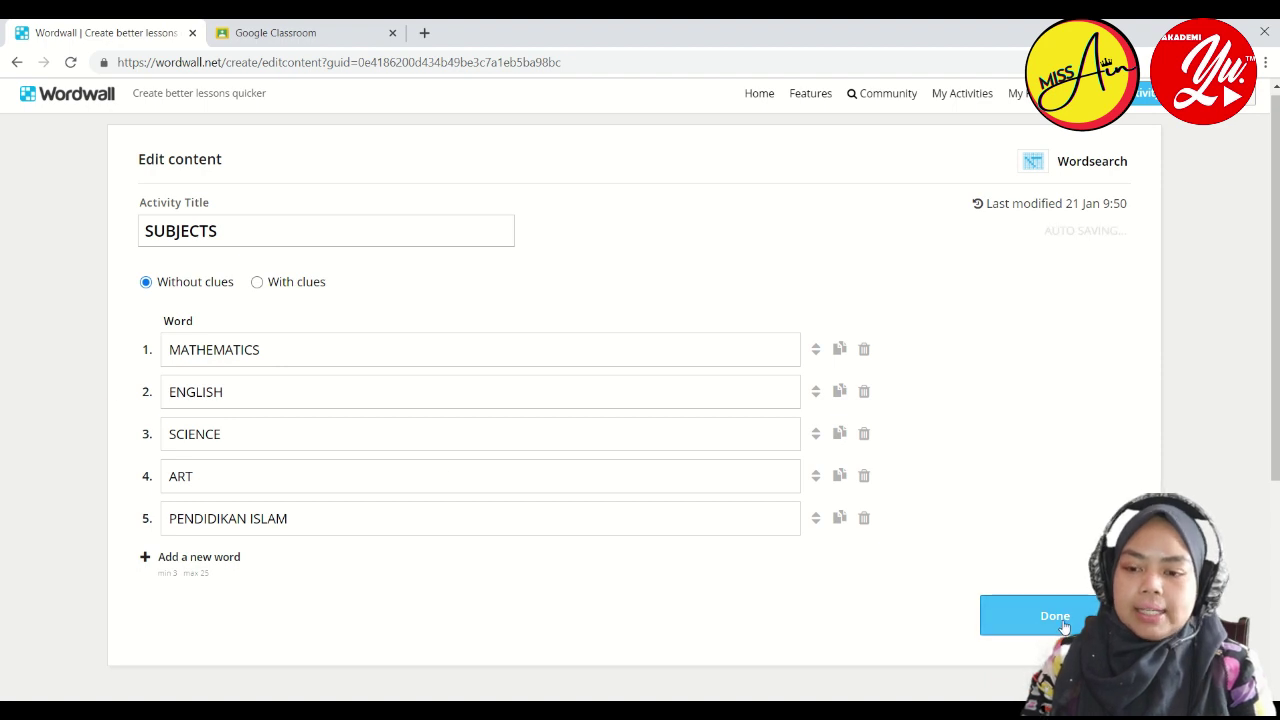
click(1055, 616)
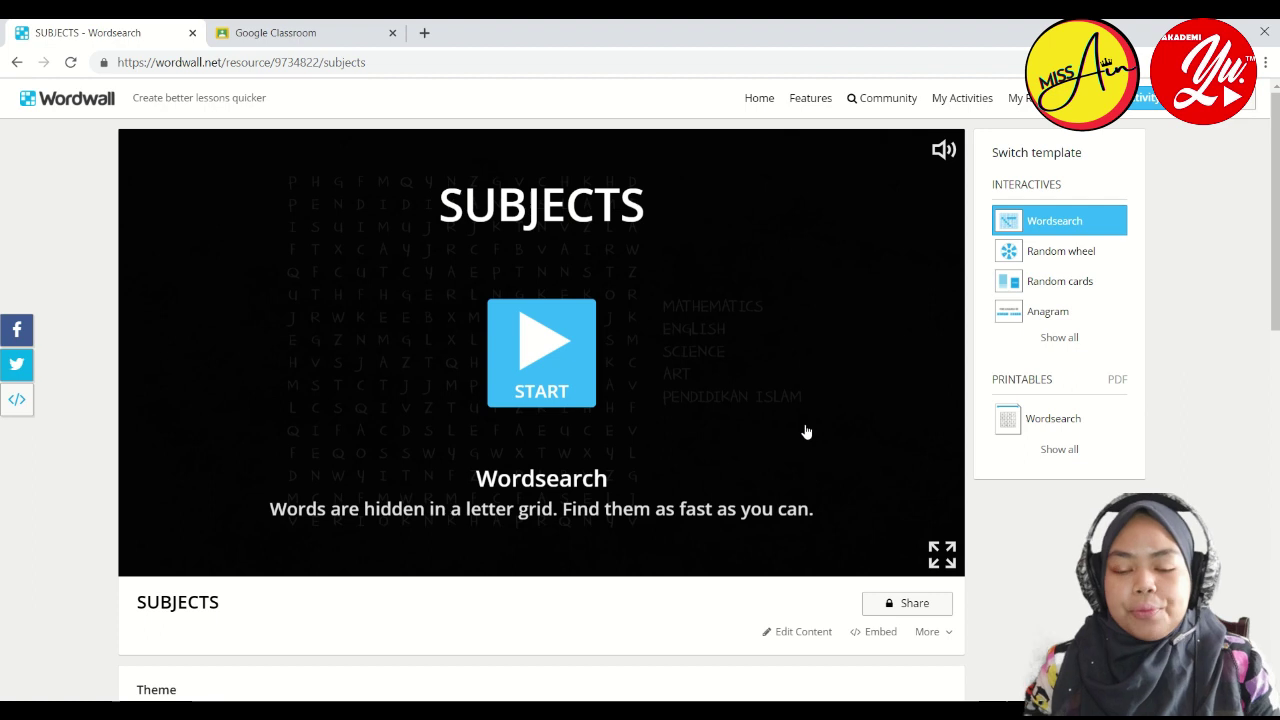
- Set SUBJECTS as a student assignment, copy its play link, and go to My Results
click(910, 605)
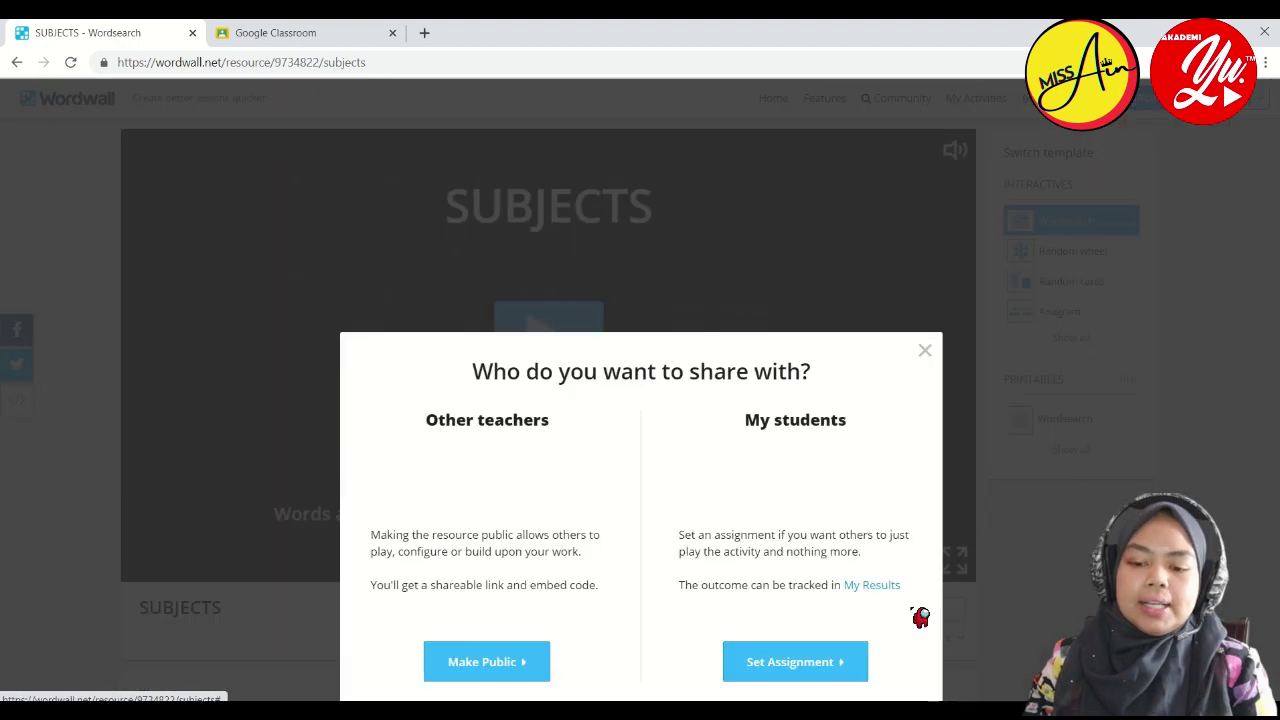
click(791, 513)
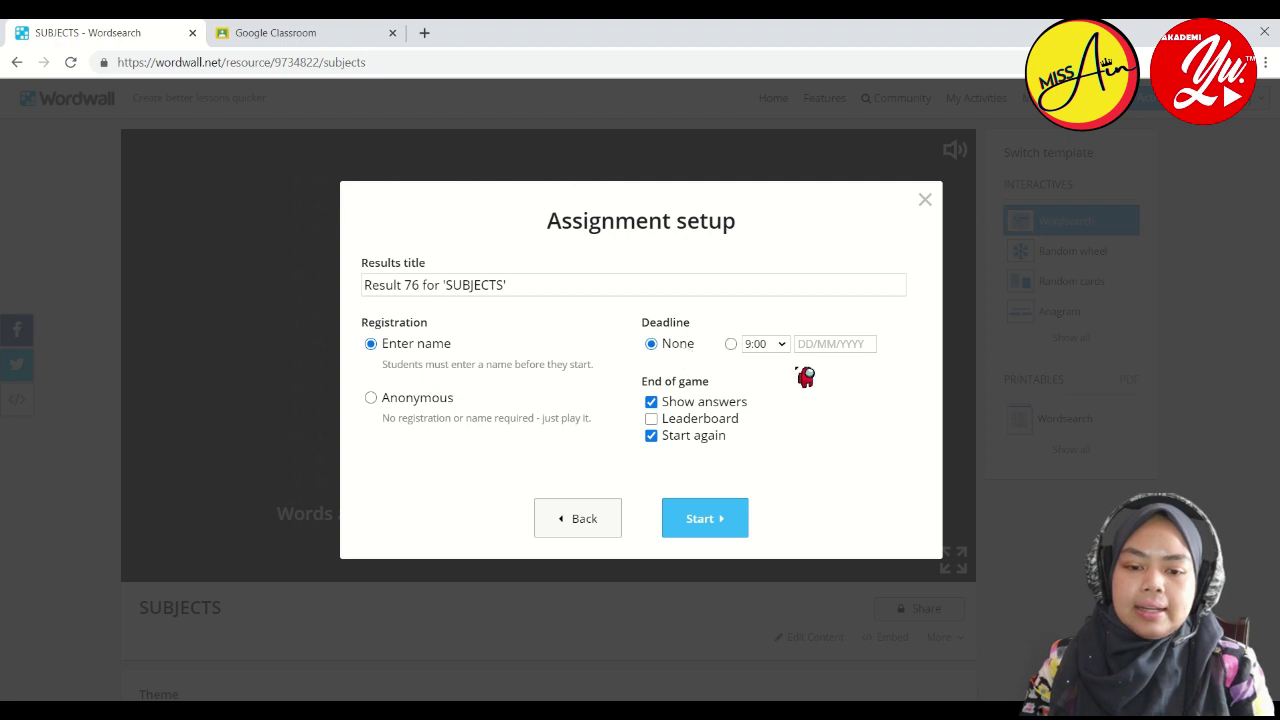
click(705, 518)
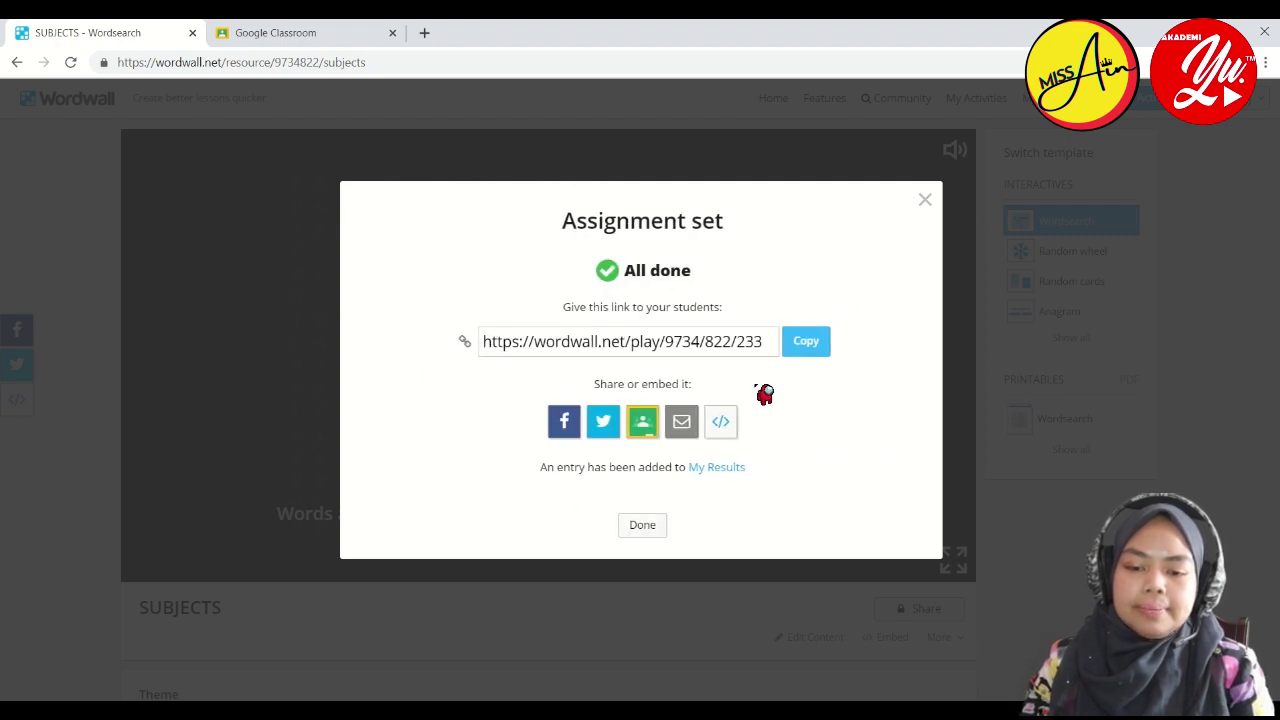
click(804, 342)
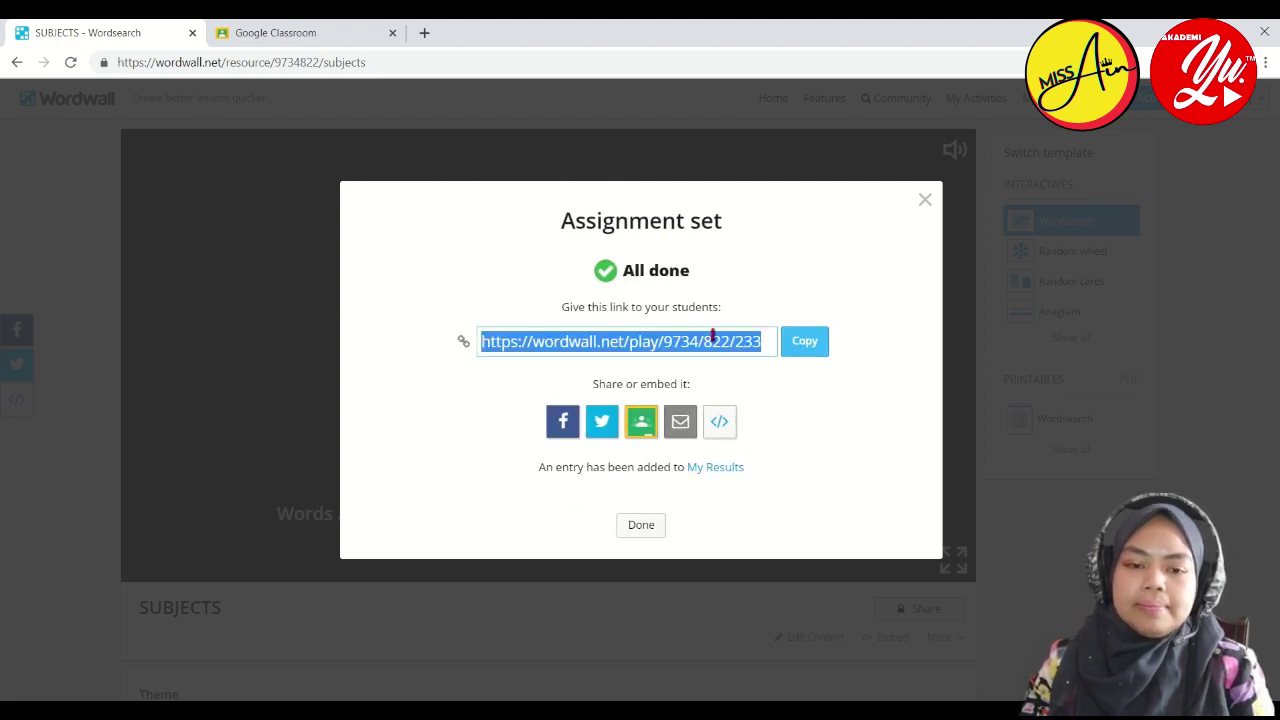
click(921, 205)
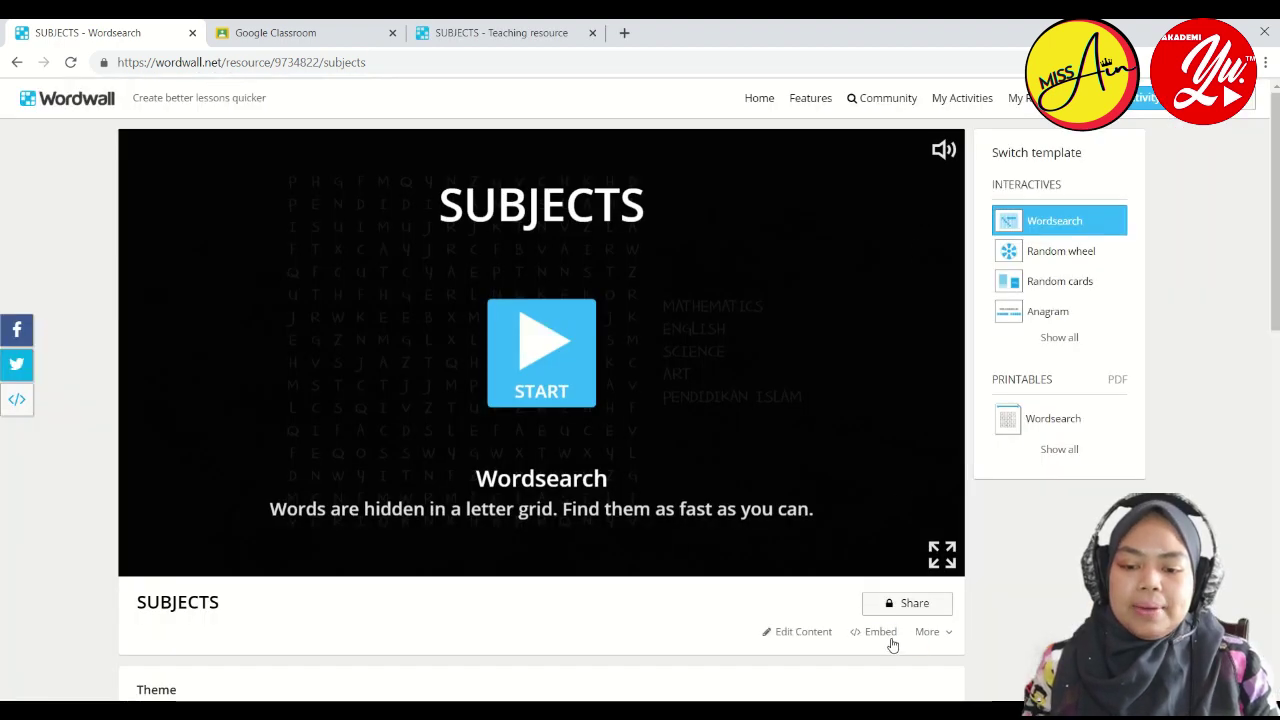
click(1036, 104)
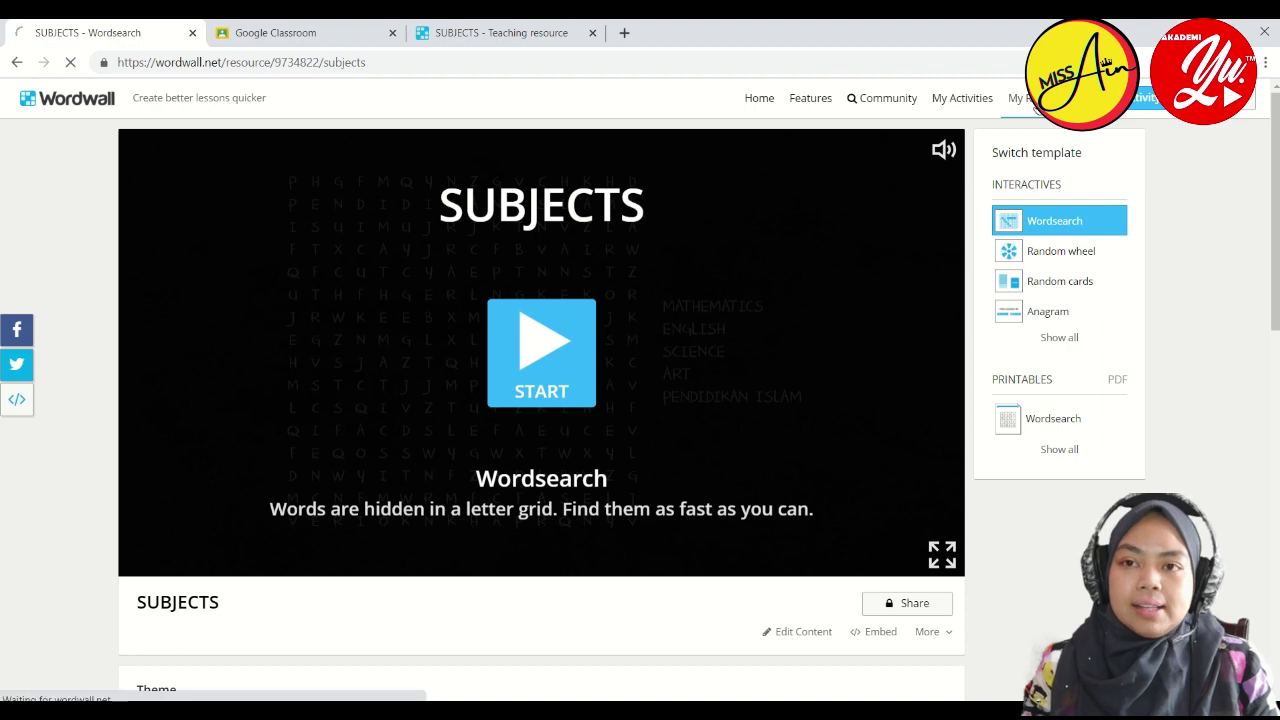
- Review the 'Result 76 for SUBJECTS' summary and tables showing one student with a top score of 3
scroll(640, 390, down, 20)
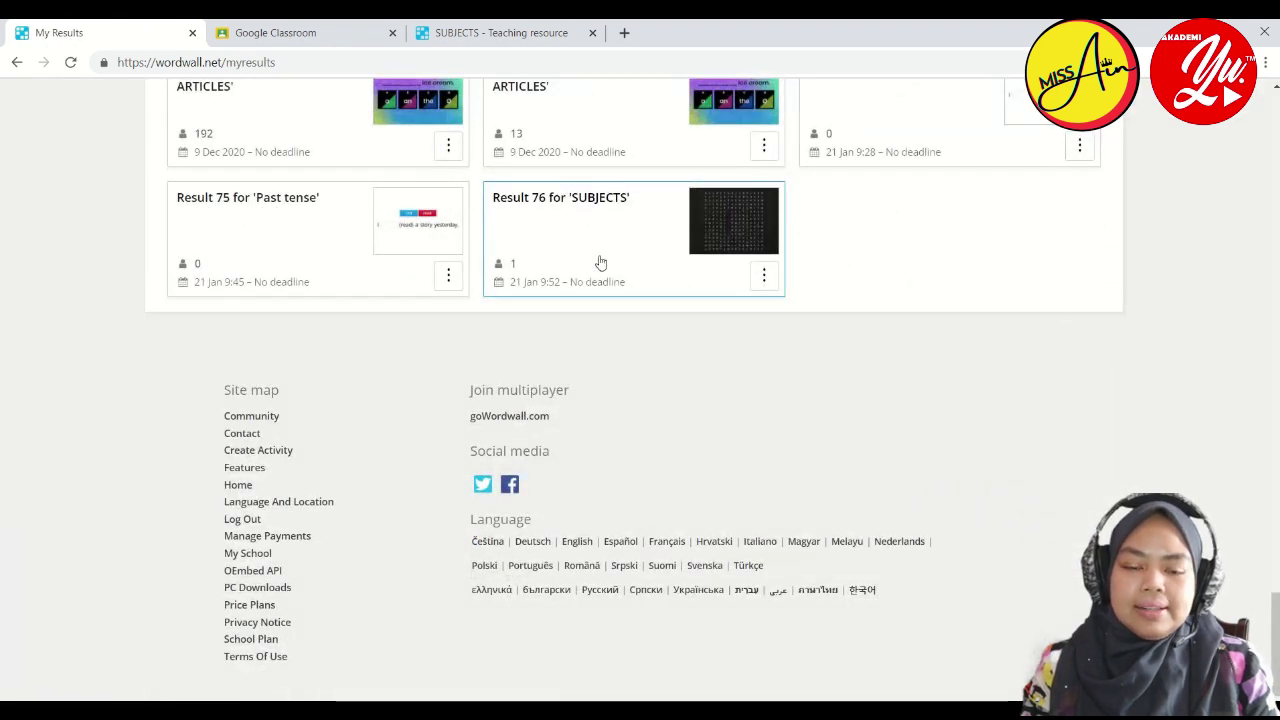
click(578, 220)
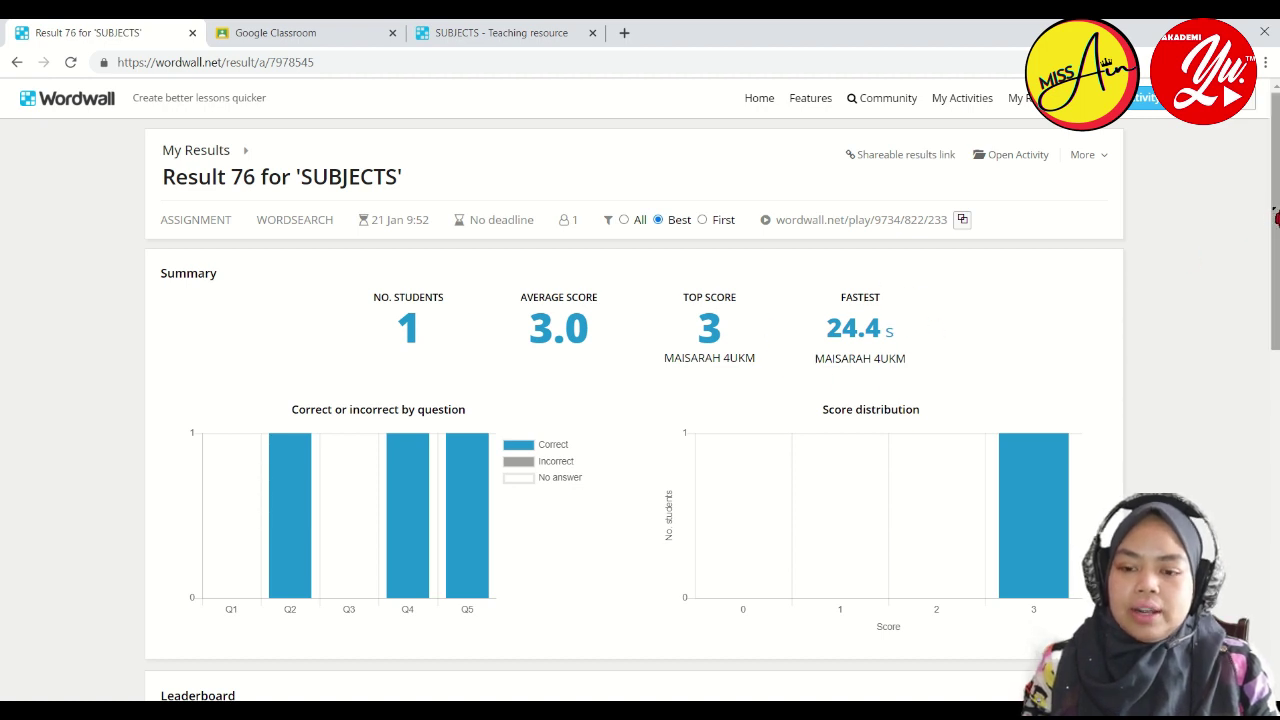
scroll(1276, 236, down, 1)
scroll(503, 331, down, 4)
scroll(1126, 461, down, 2)
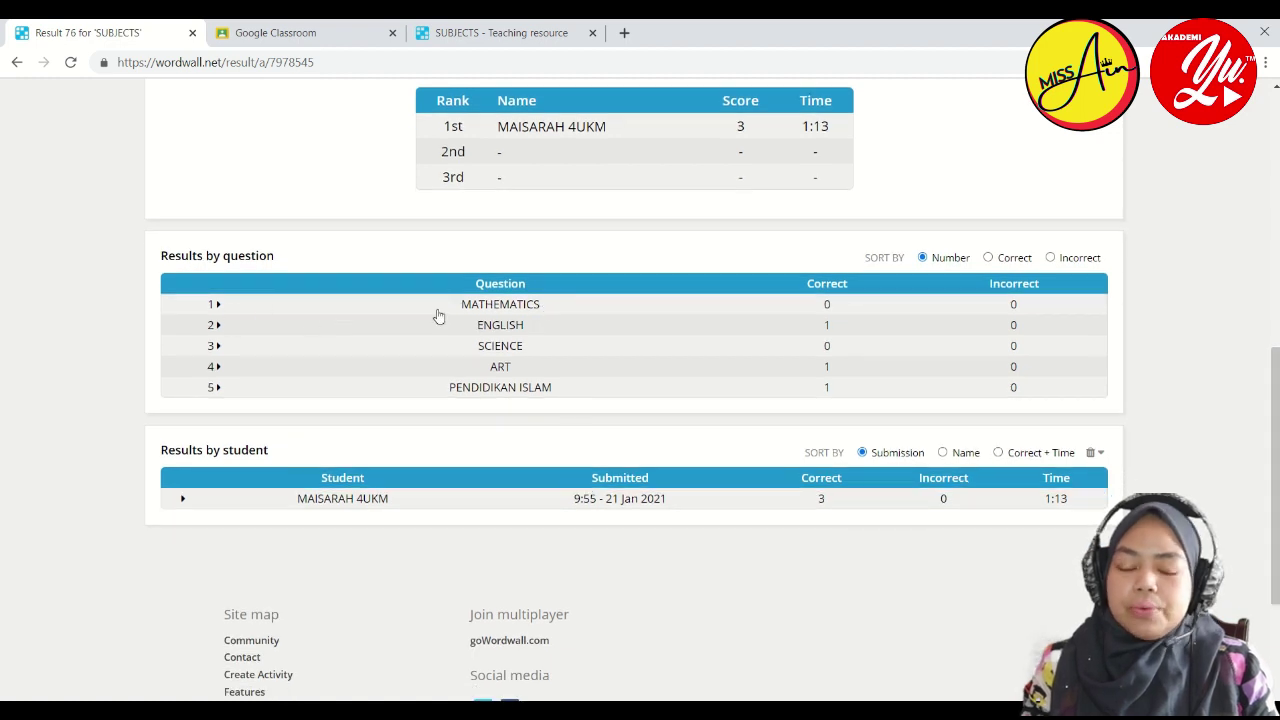
scroll(595, 327, up, 8)
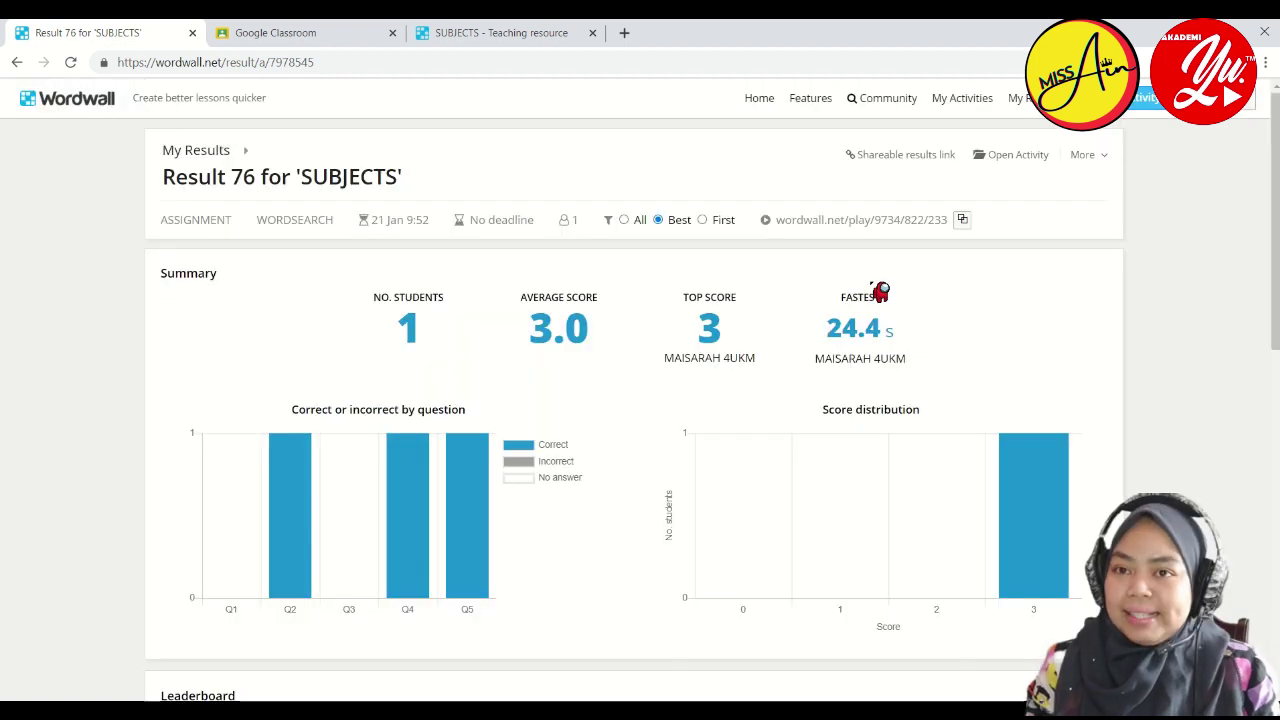
click(1141, 104)
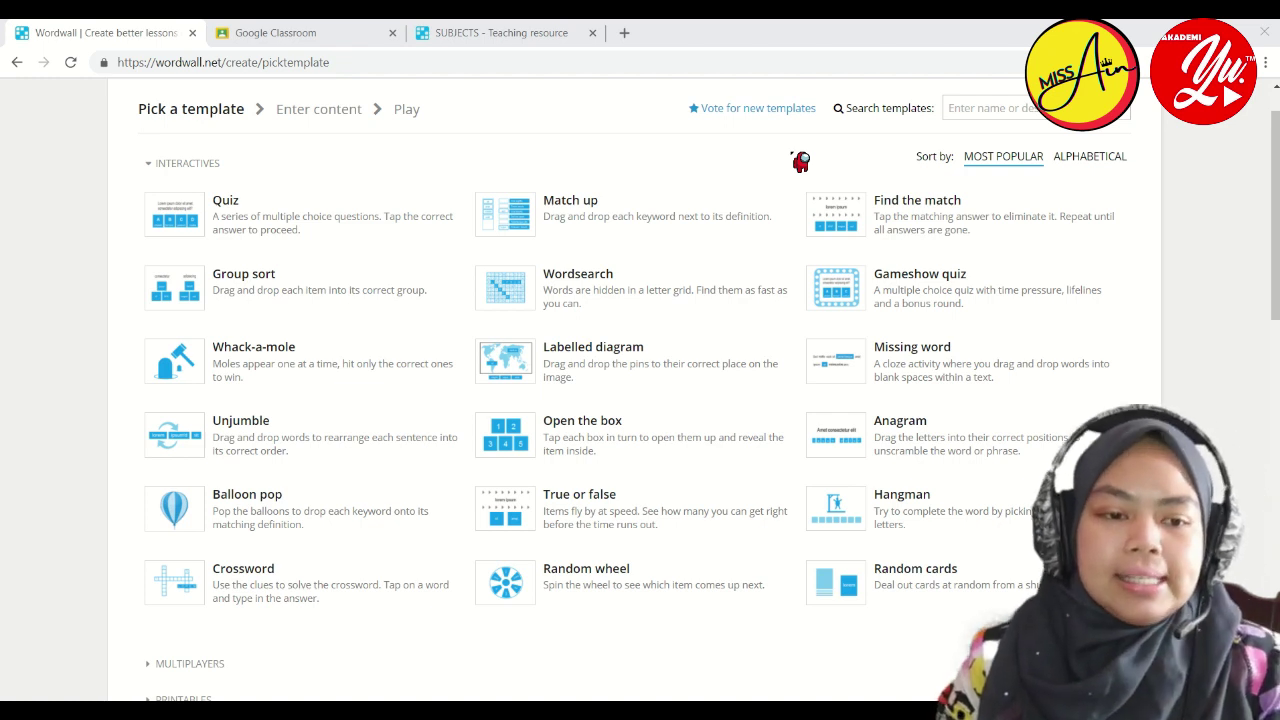
- Create a Quiz titled 'Past tense' with a first question starting 'I' and four answer choices
click(283, 224)
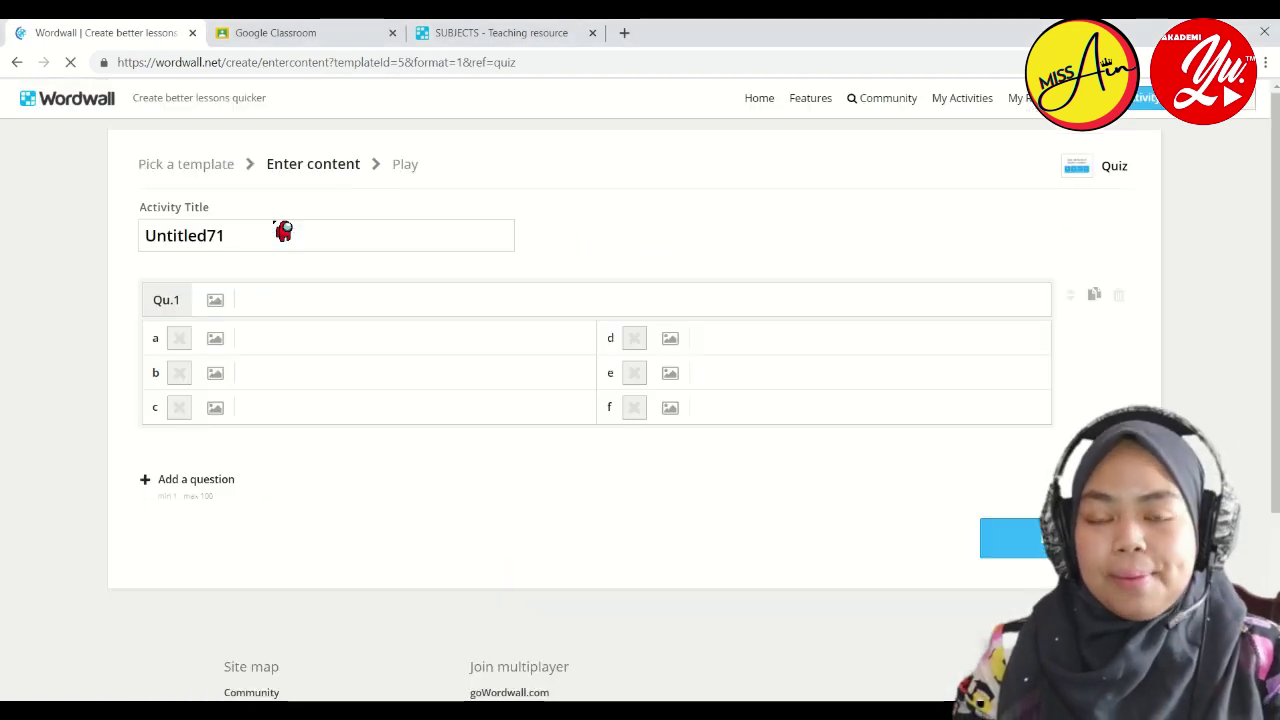
click(273, 245)
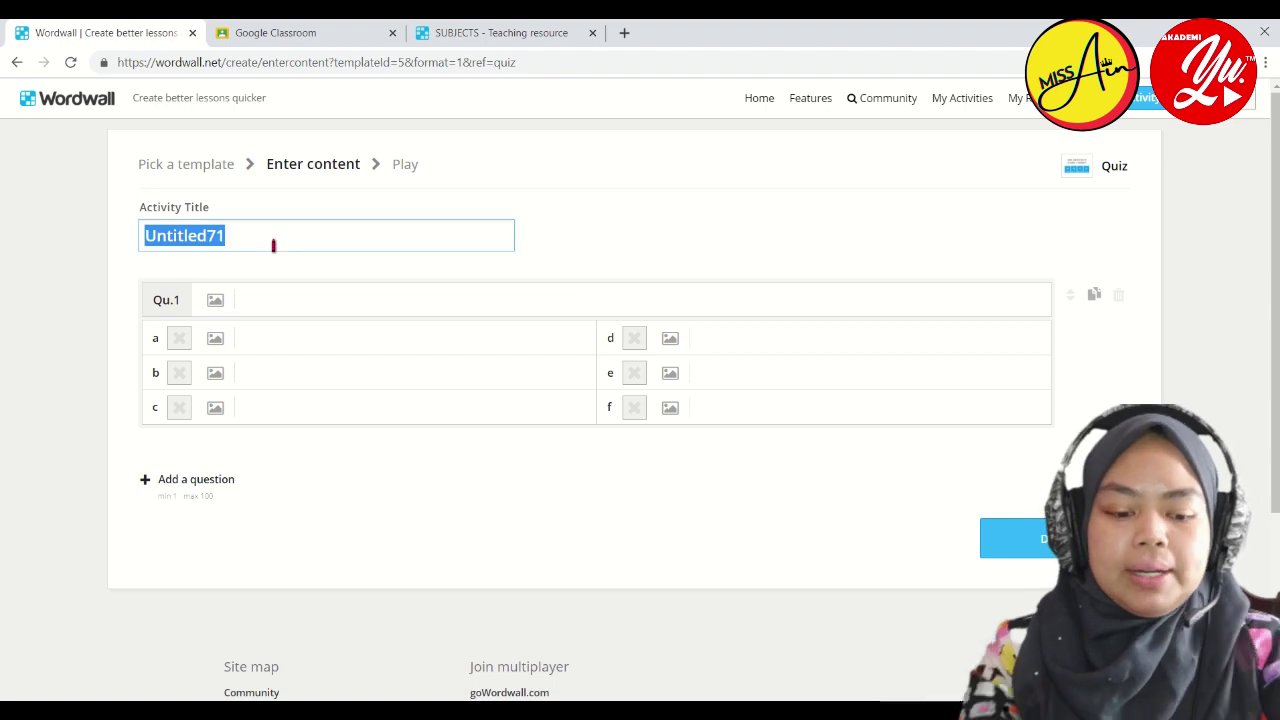
text(Past tense)
click(278, 300)
text(I _____ him last night.)
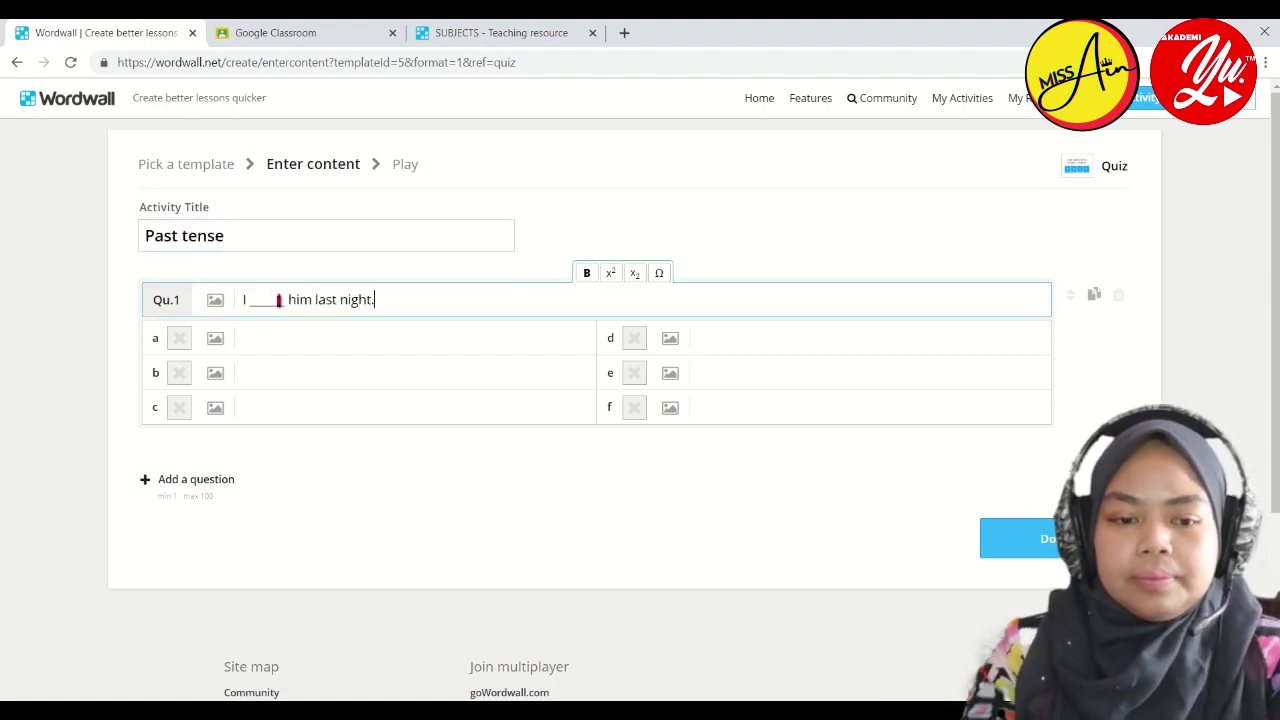
click(267, 345)
click(306, 383)
click(302, 414)
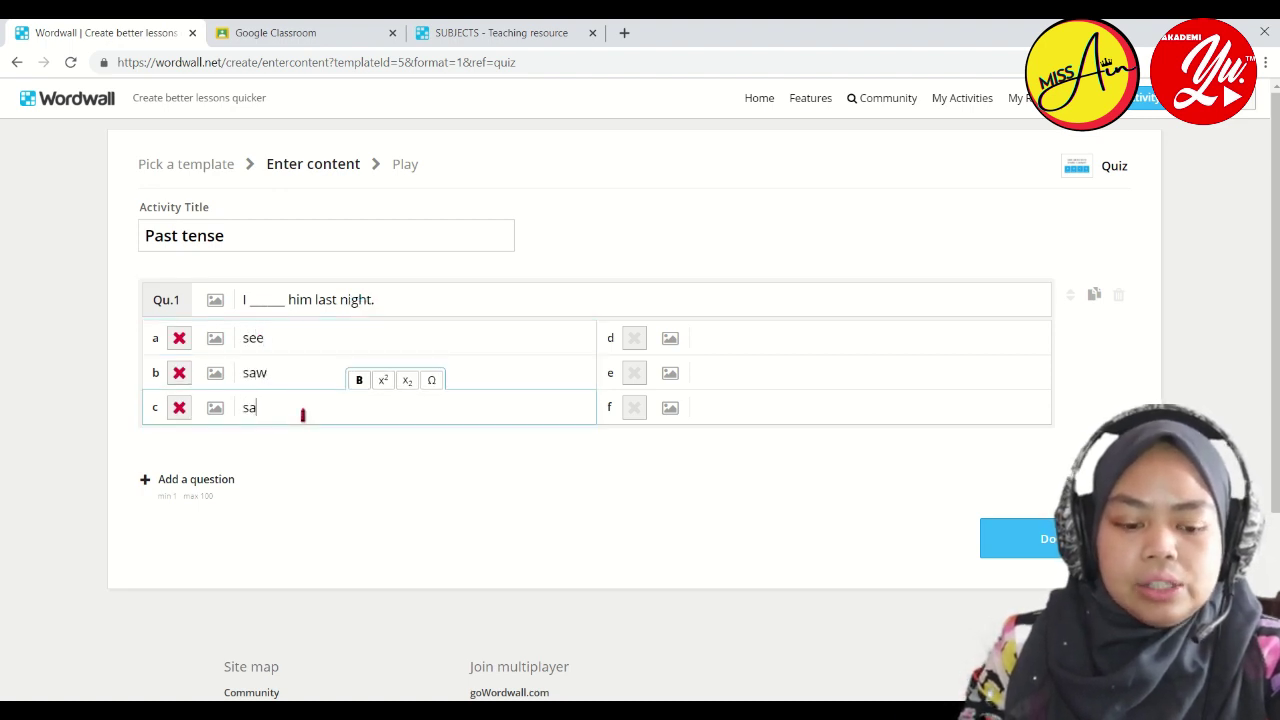
click(716, 340)
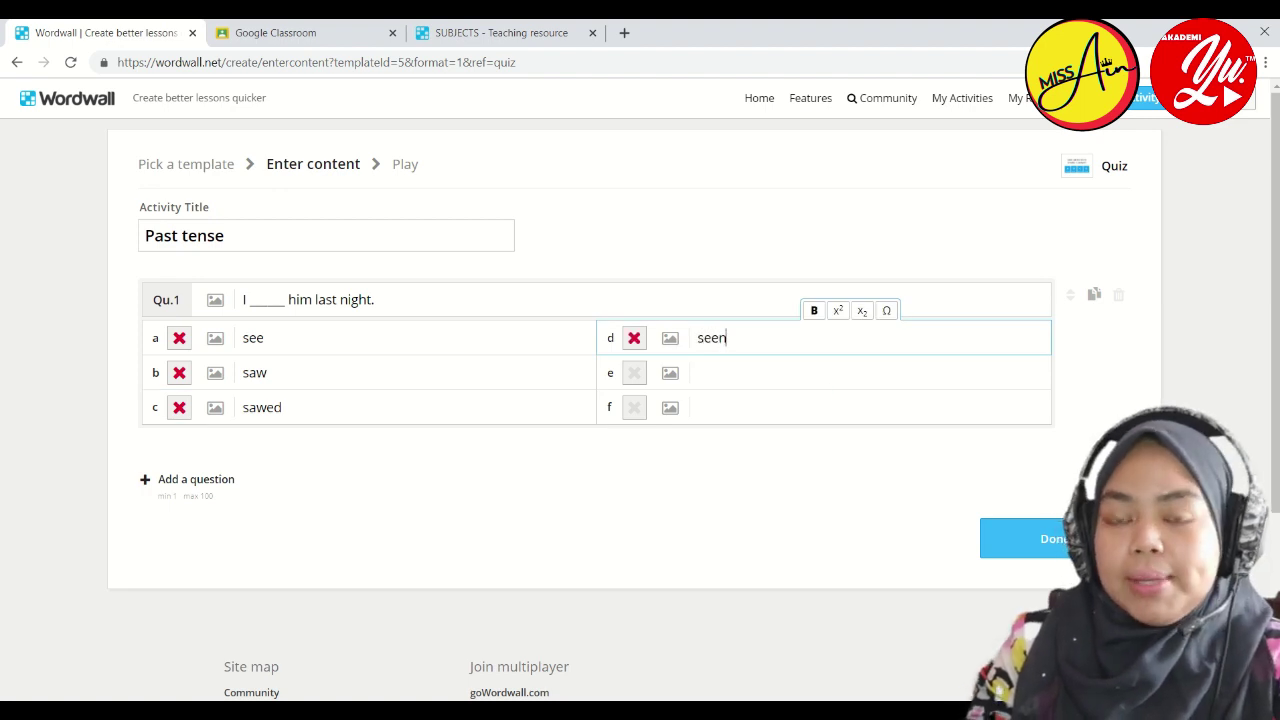
- Add a second question starting 'He' with four answers, including 'kicking'
click(150, 484)
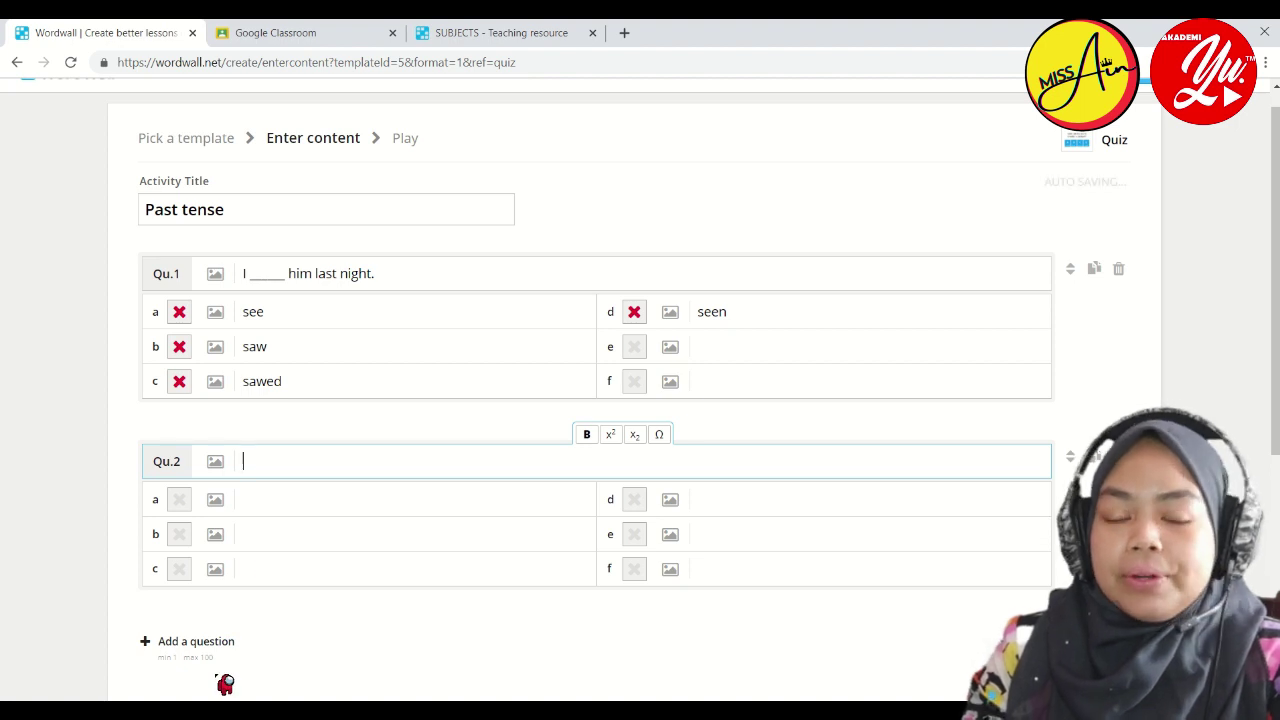
text(He_____ the ball just now.)
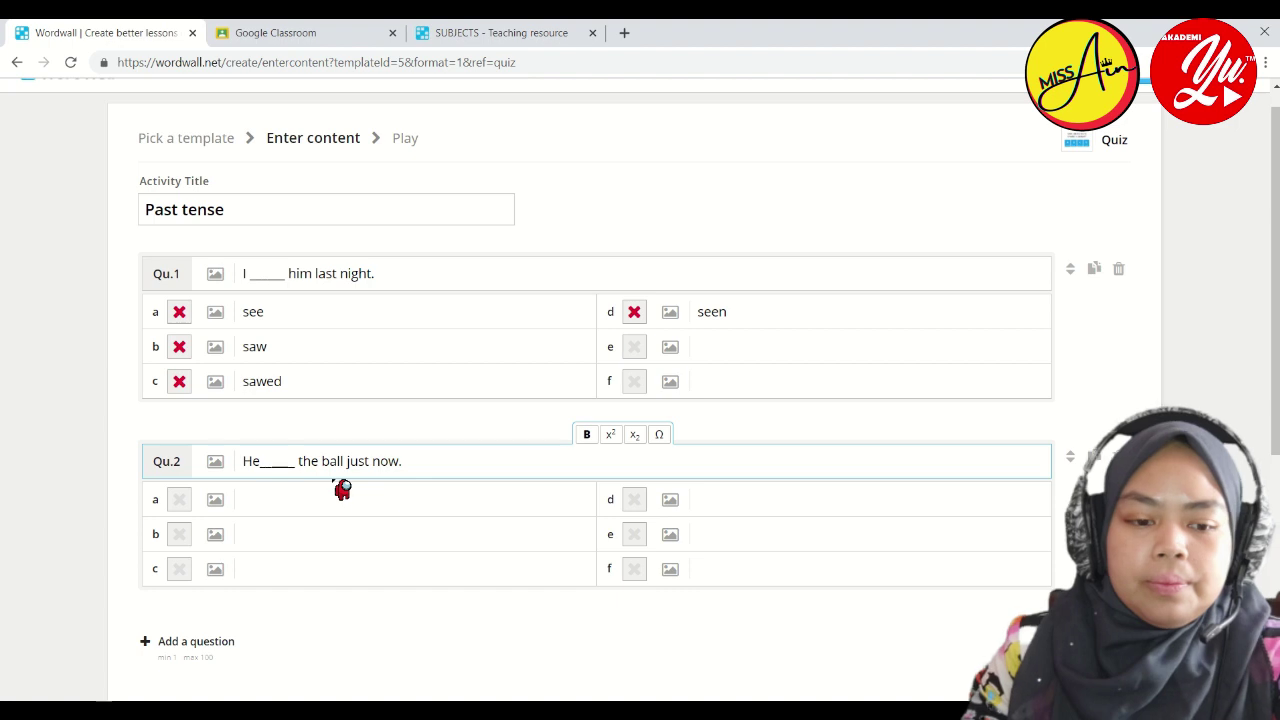
click(334, 500)
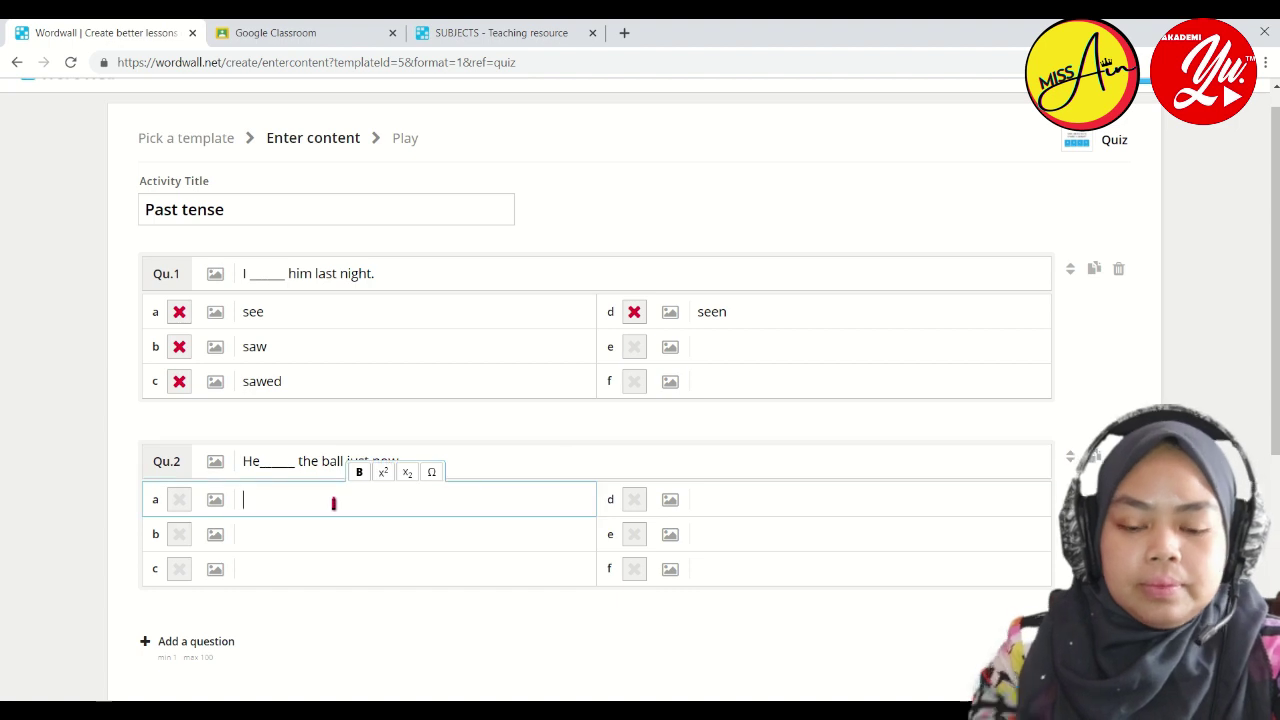
click(340, 538)
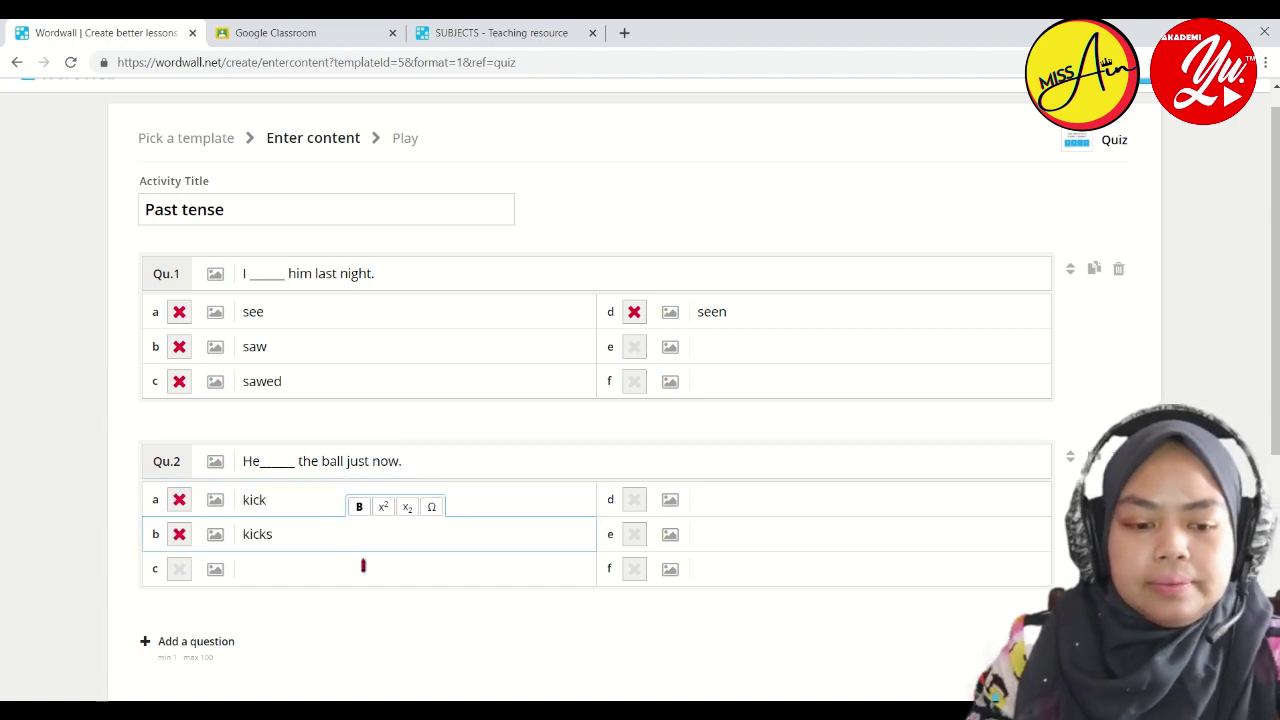
click(363, 566)
text(ki)
click(858, 500)
text(kicking)
- Mark 'saw' and 'kicked' as the correct answers and save the quiz
click(229, 249)
scroll(229, 249, down, 1)
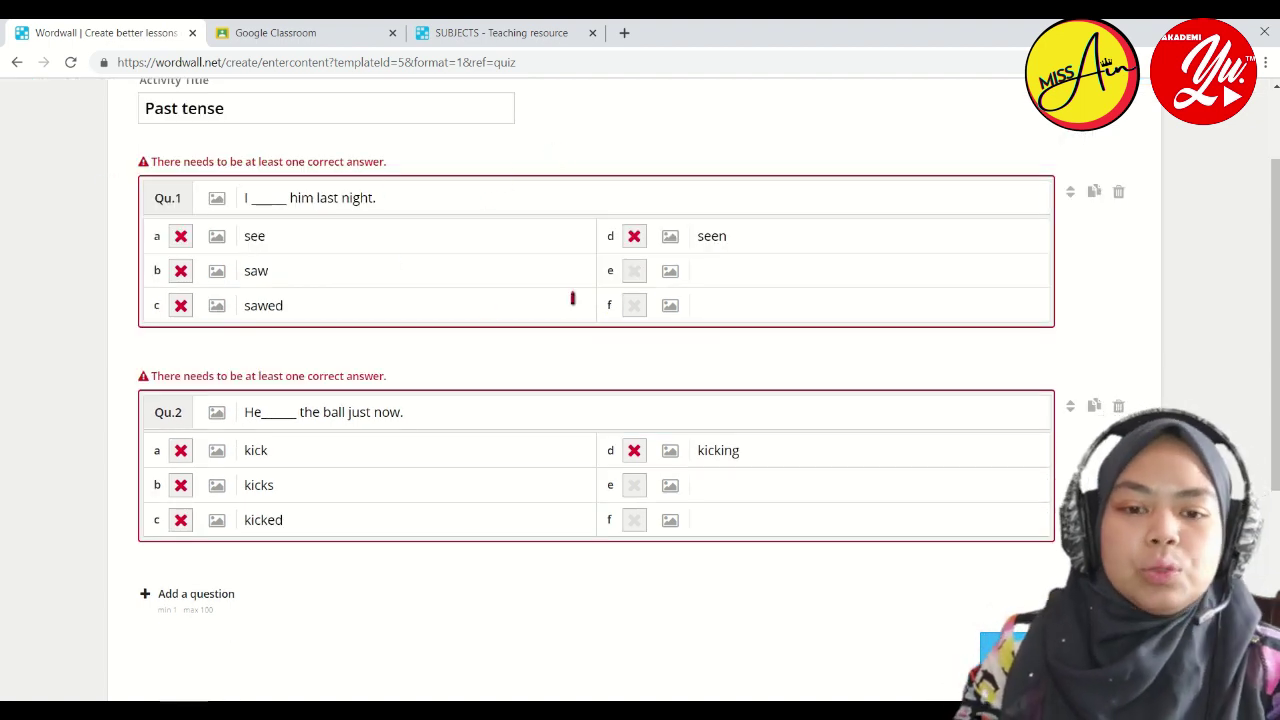
click(181, 271)
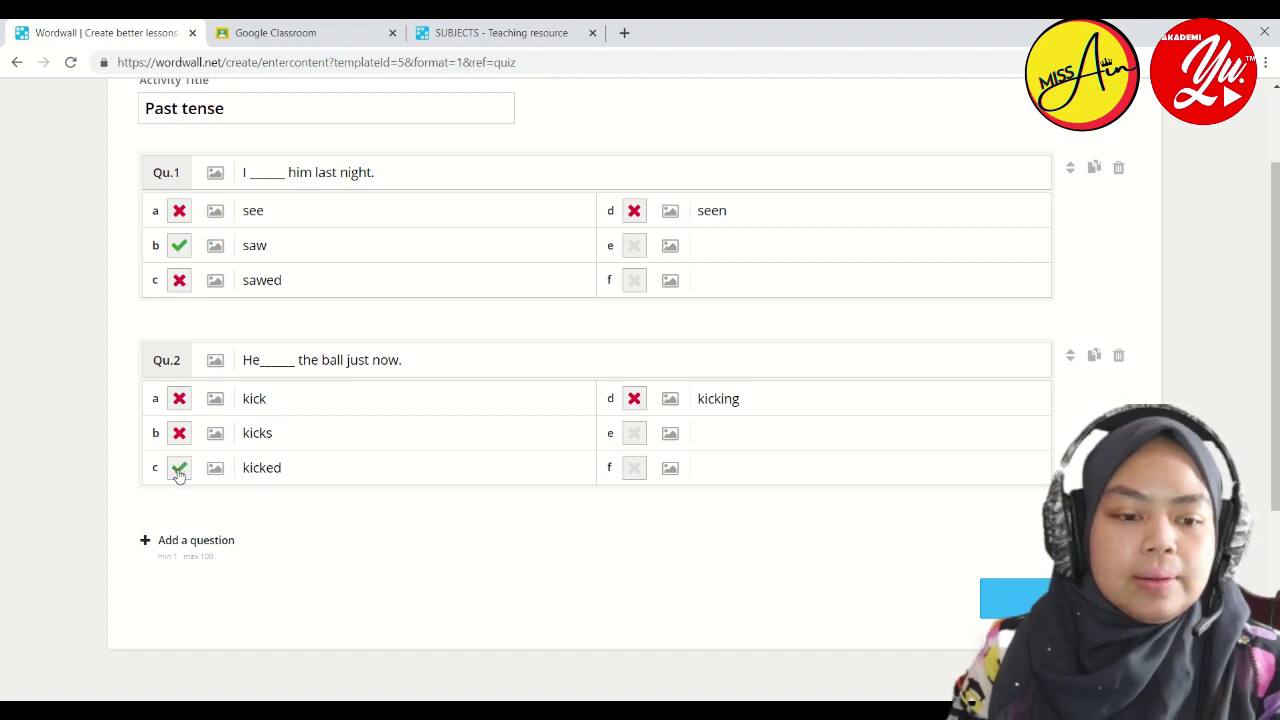
click(1013, 601)
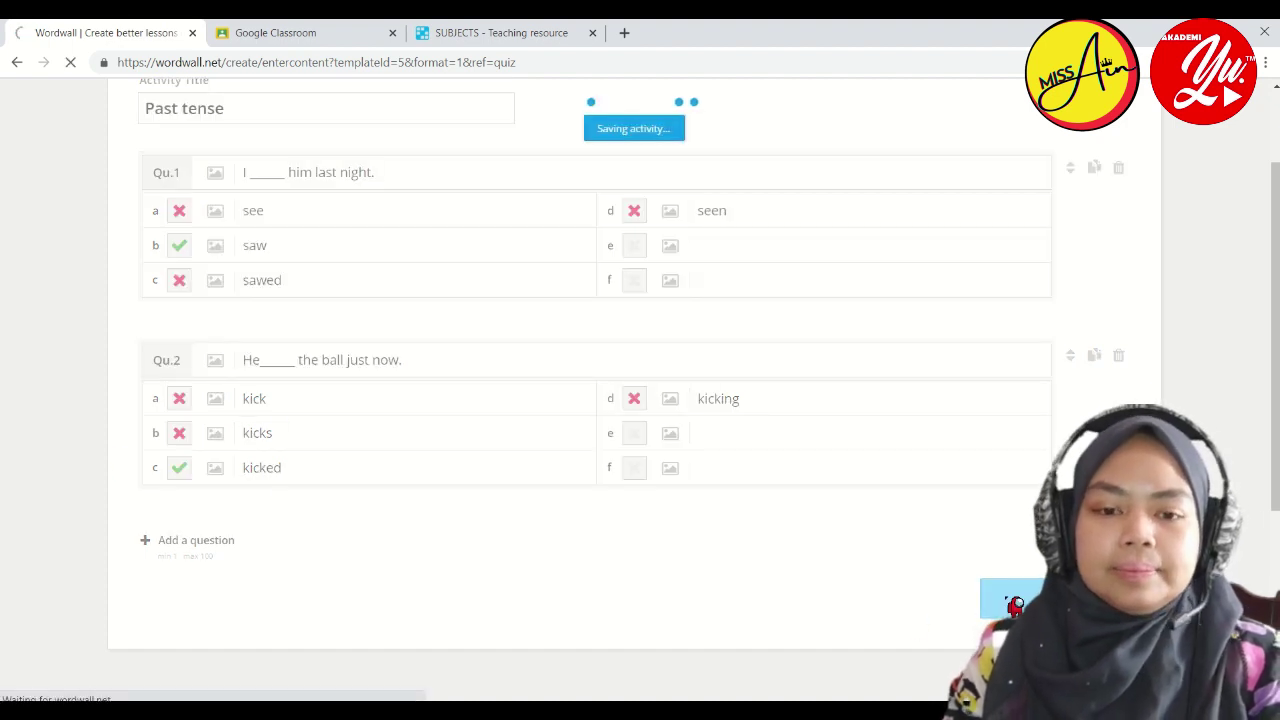
- Apply the Neon theme and play the Past tense quiz through both questions
scroll(417, 609, down, 2)
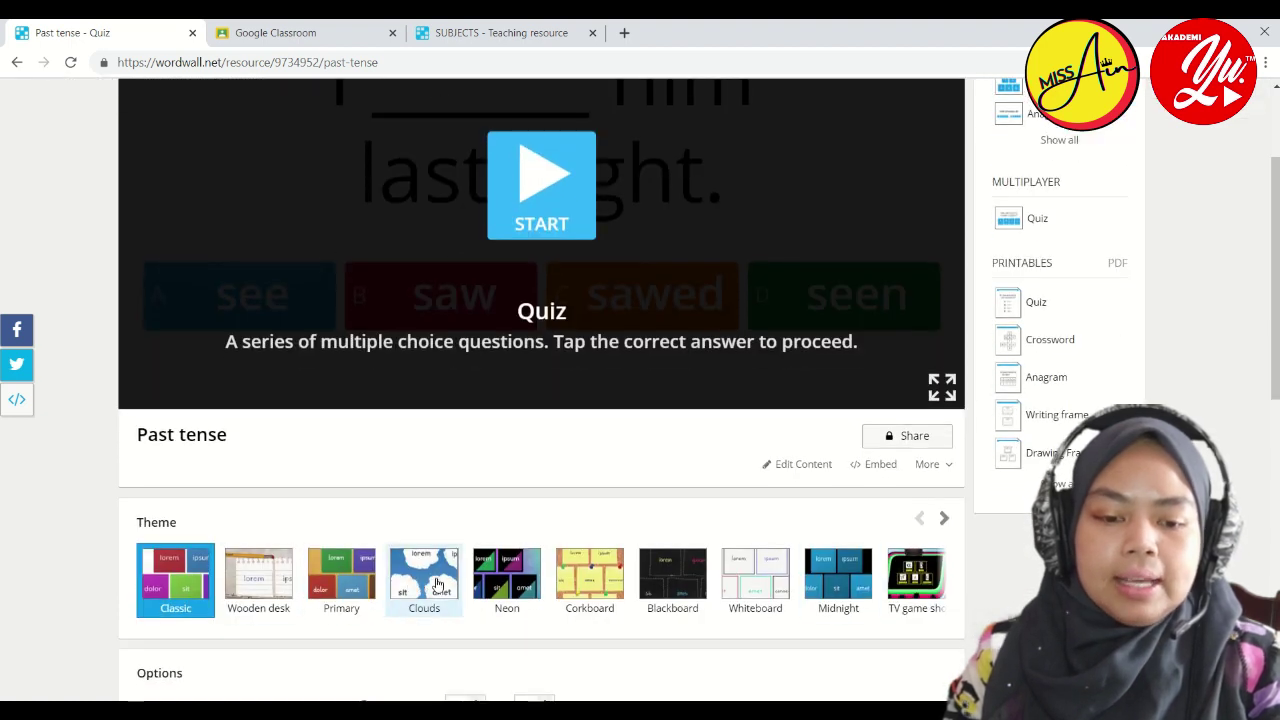
click(503, 580)
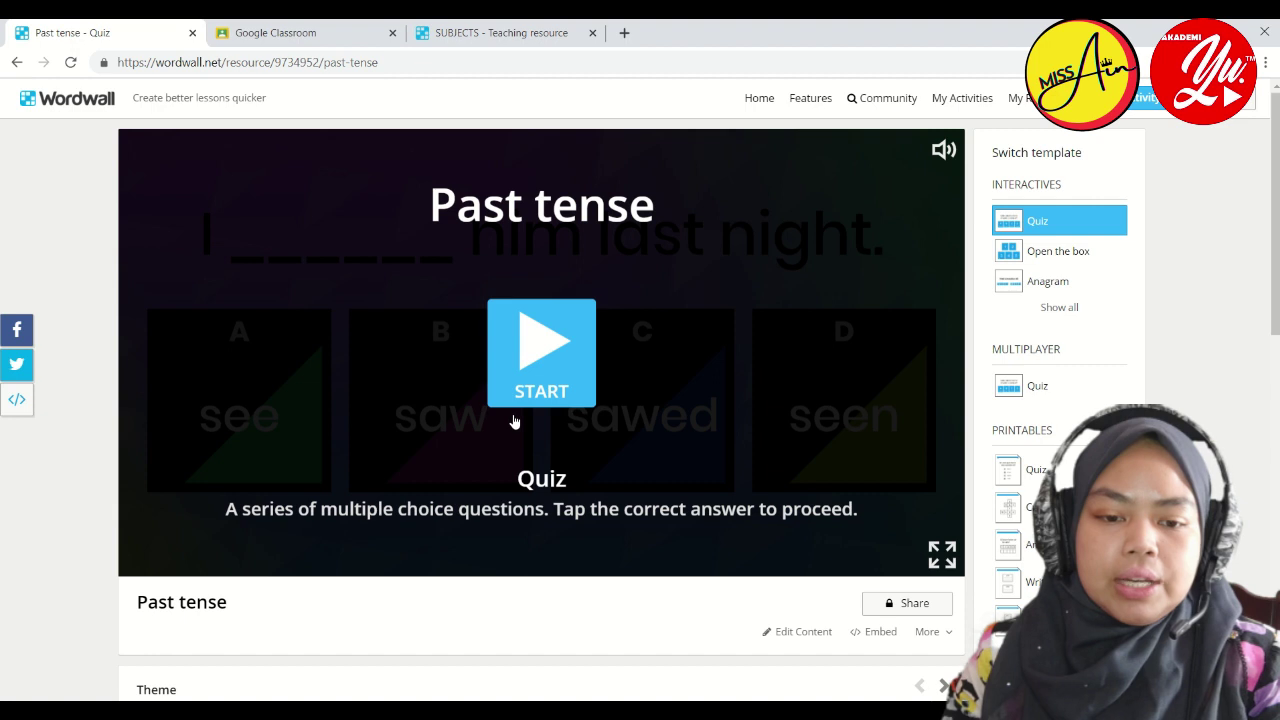
click(531, 381)
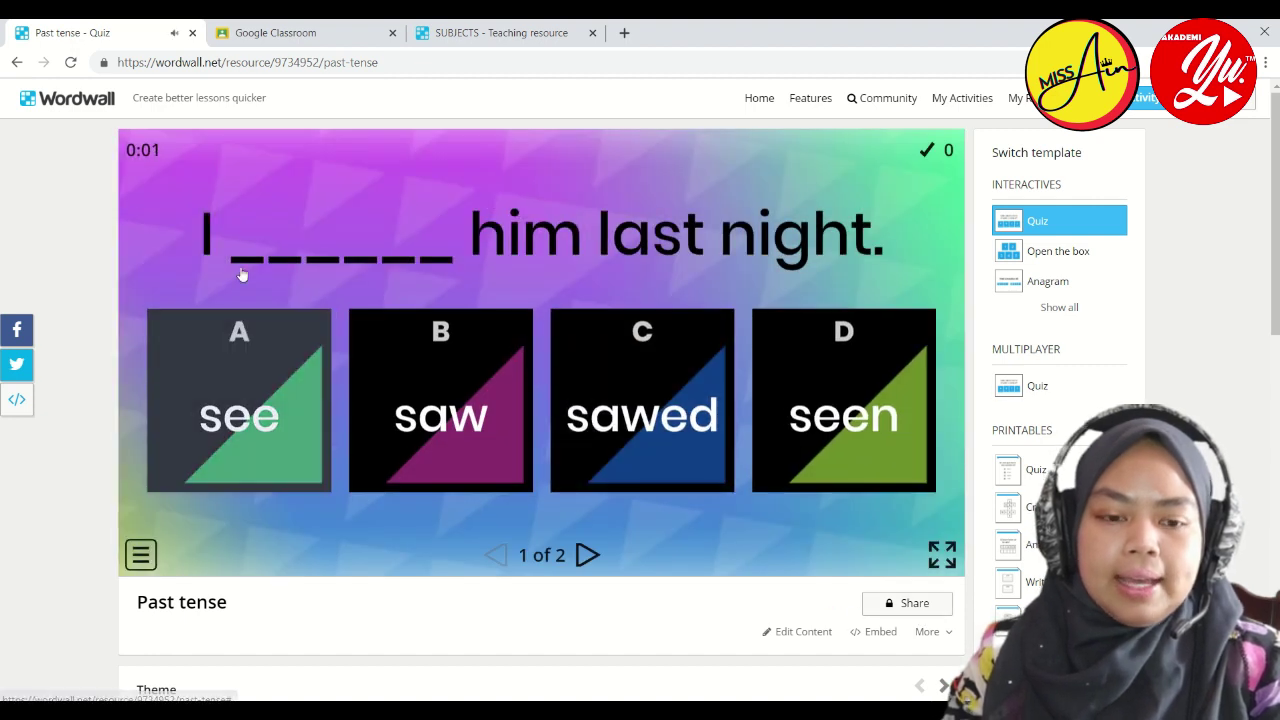
click(586, 555)
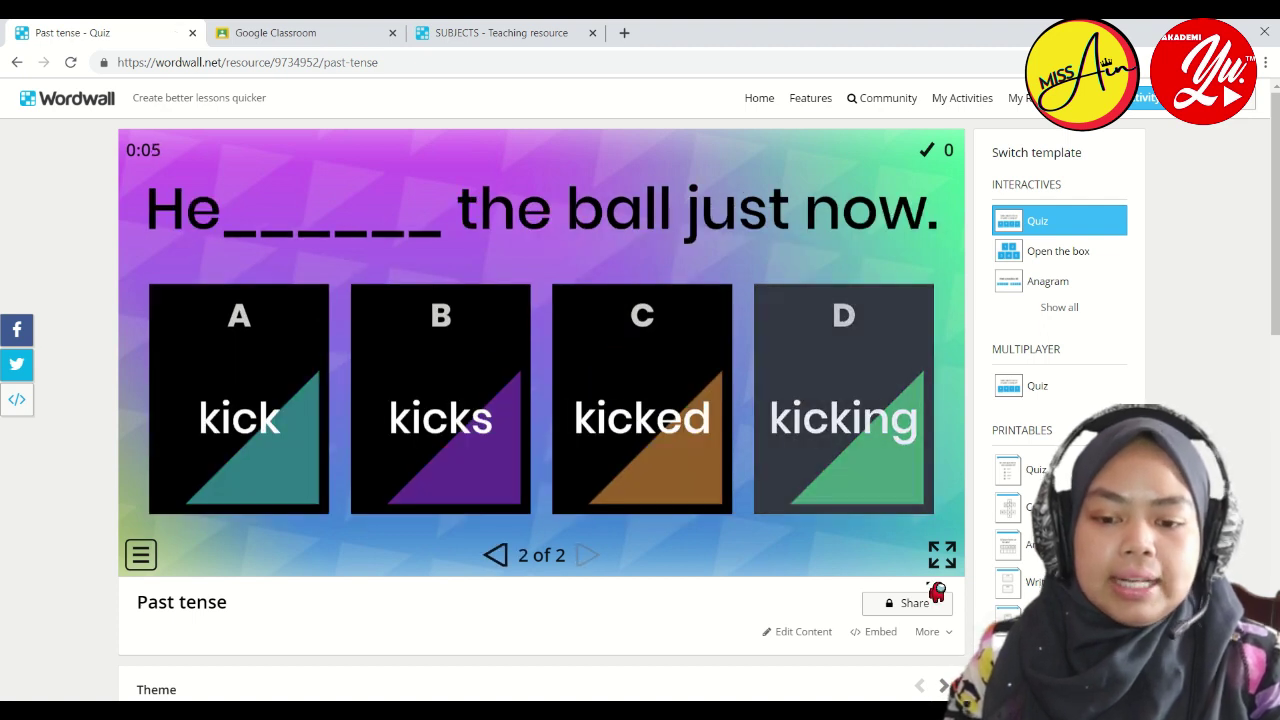
click(928, 613)
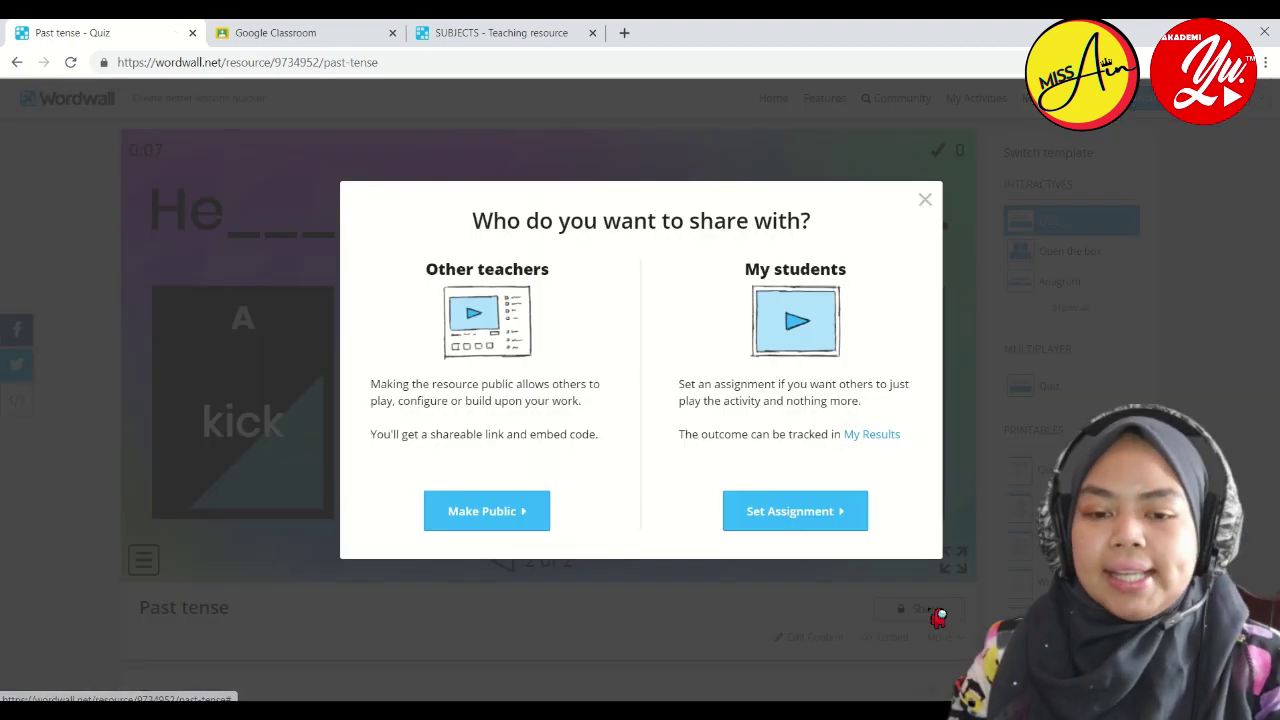
click(924, 201)
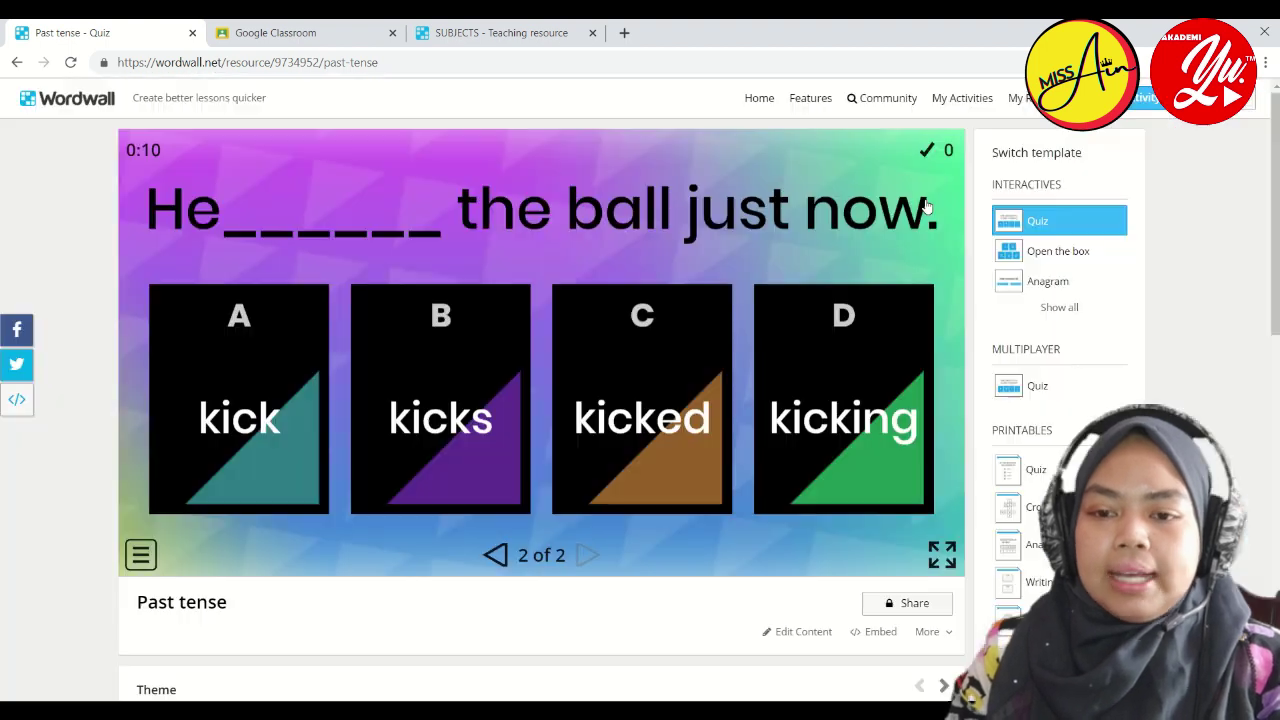
click(1152, 104)
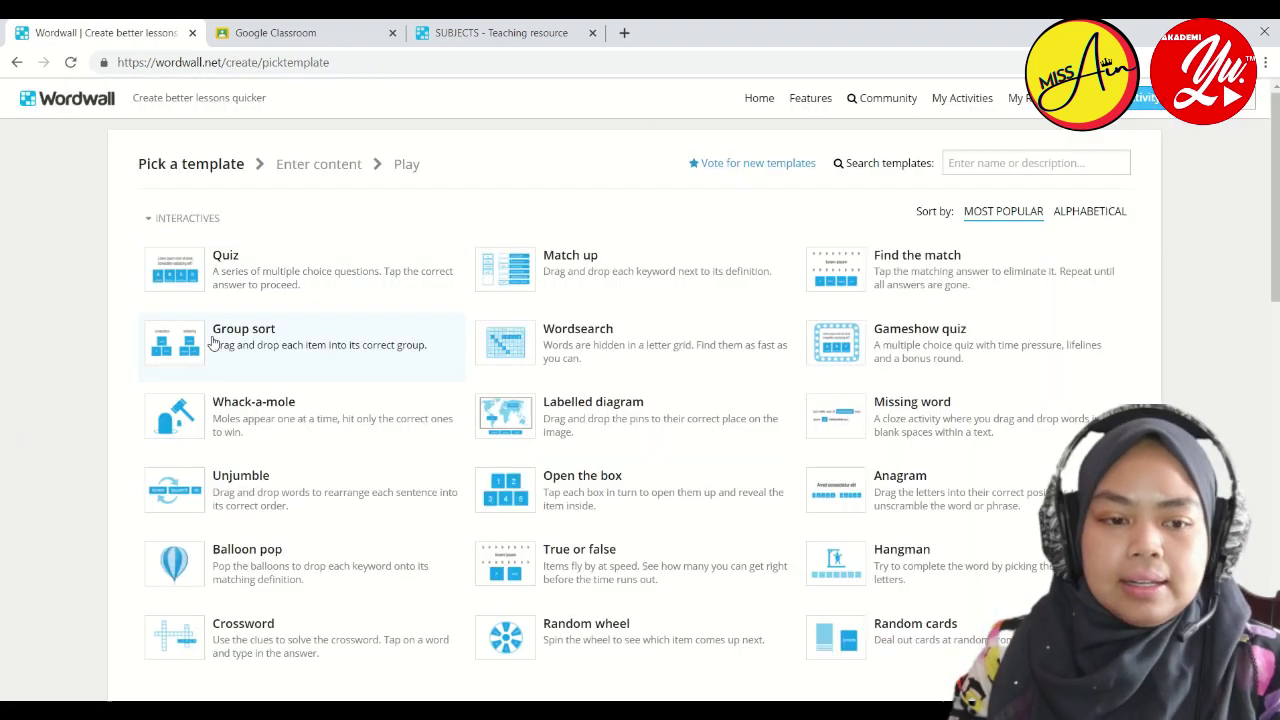
- Start a Group sort titled 'Vegetable or fruits' with groups named VEGETABLE and Fruits
click(222, 355)
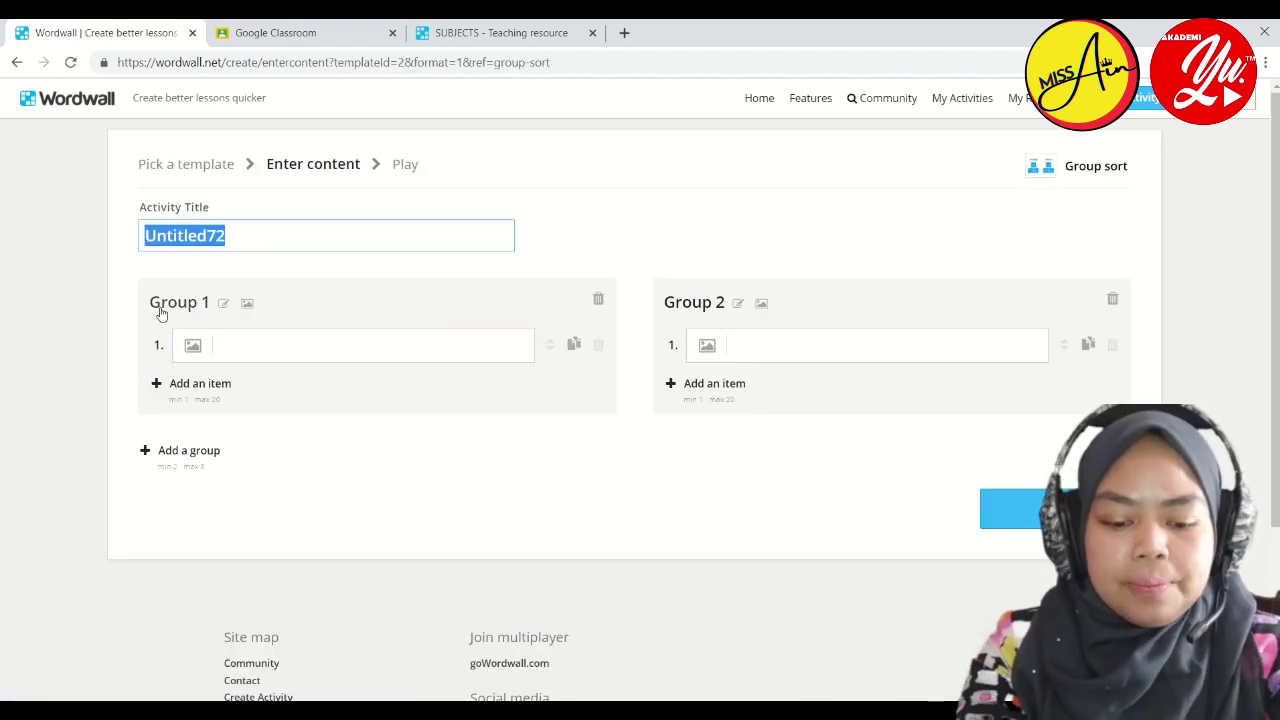
text(Vegetable or fru)
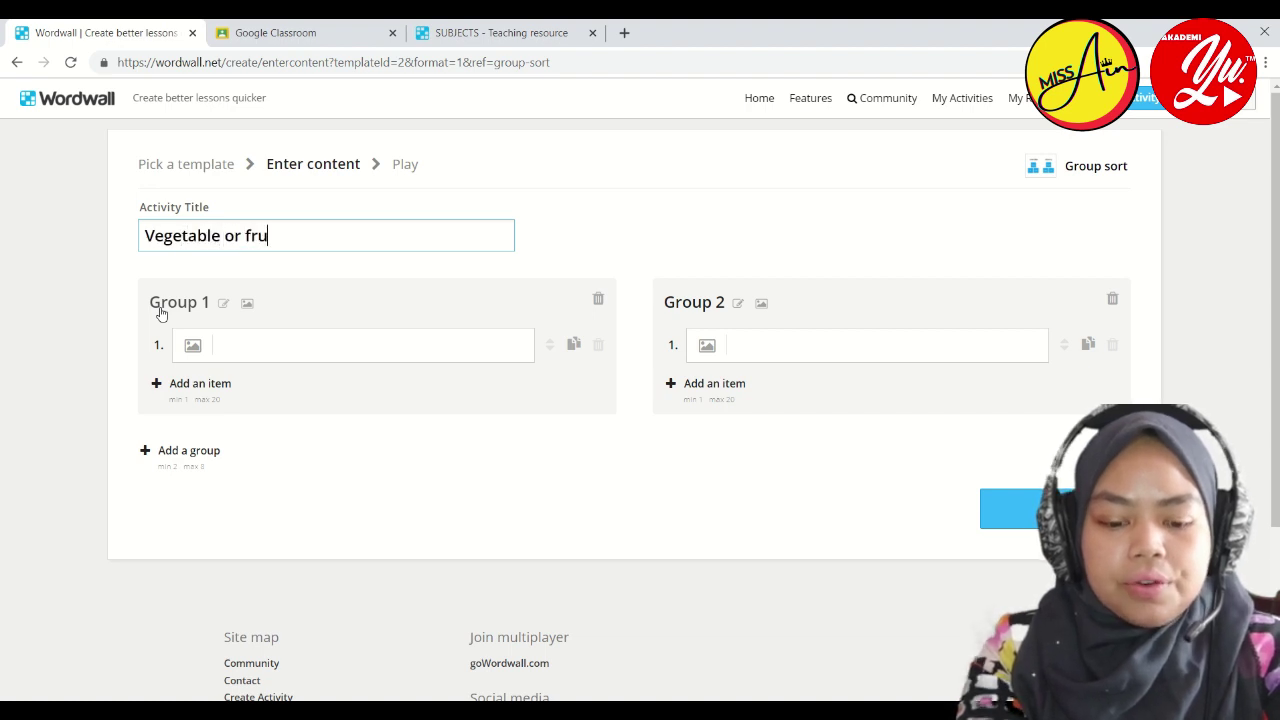
text(its)
click(166, 308)
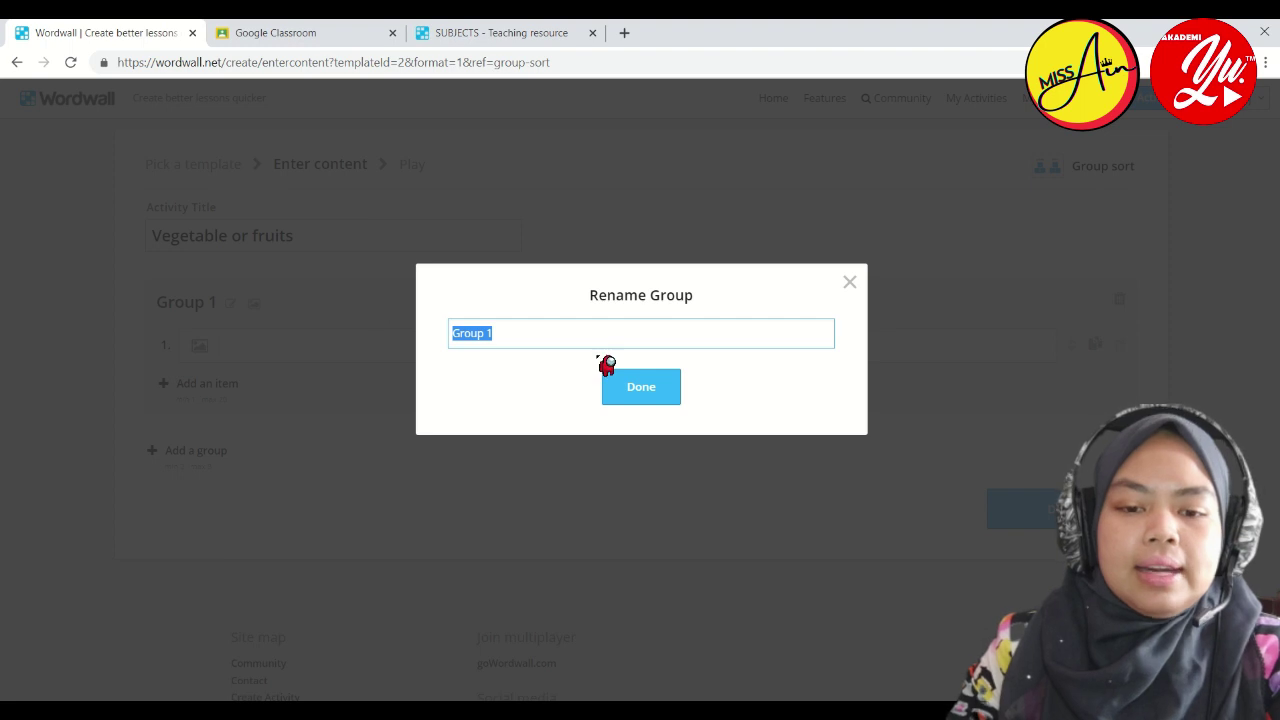
key(BackSpace)
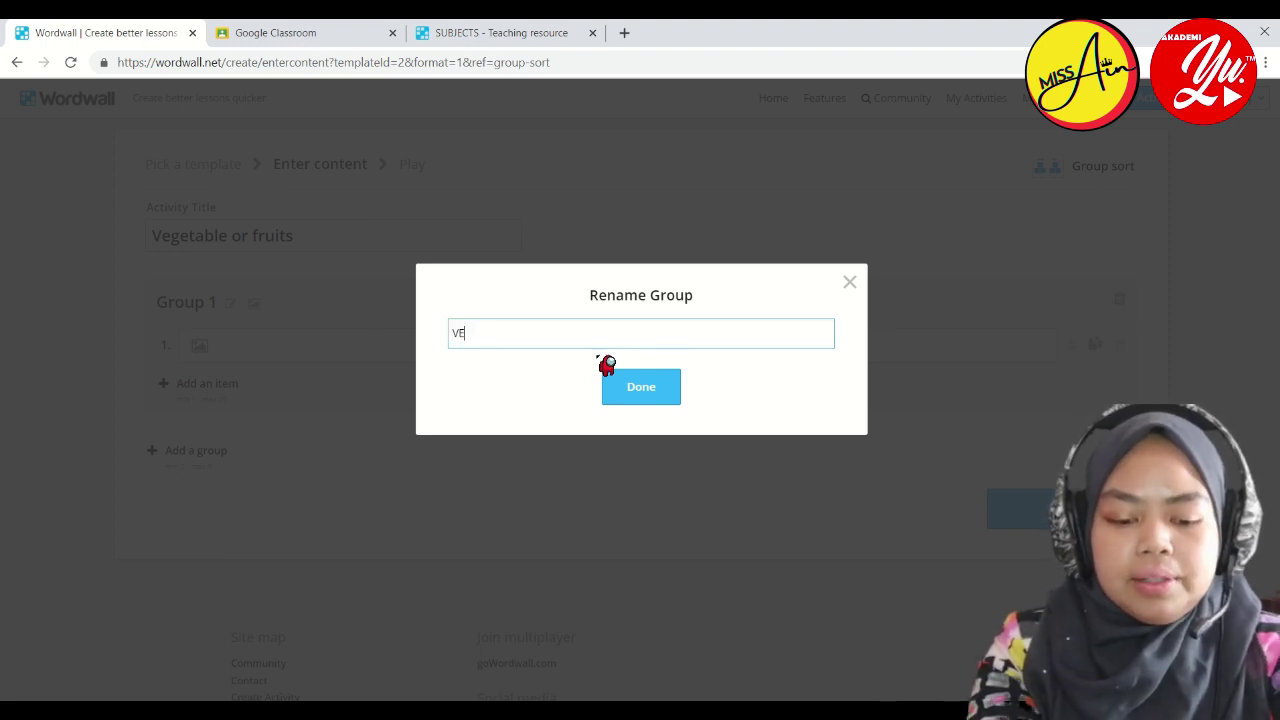
text(VEGETABLE)
key(Return)
click(718, 316)
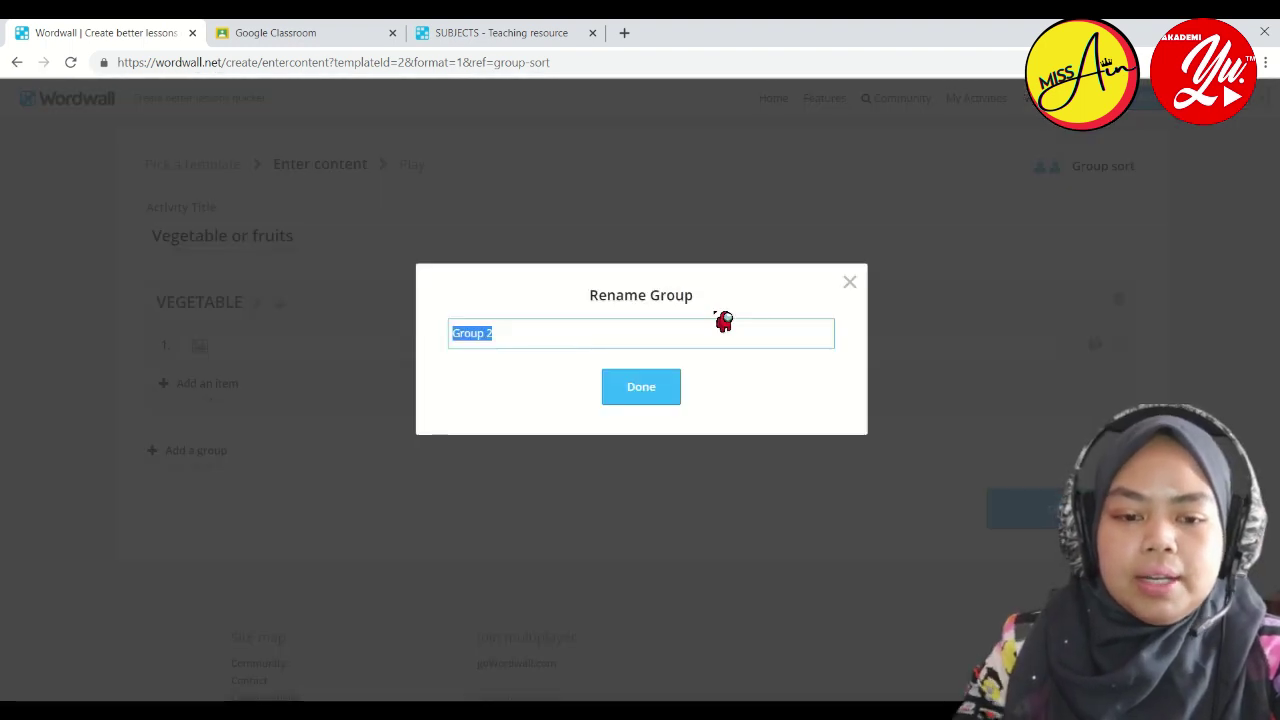
text(Gr)
text(uits)
click(668, 386)
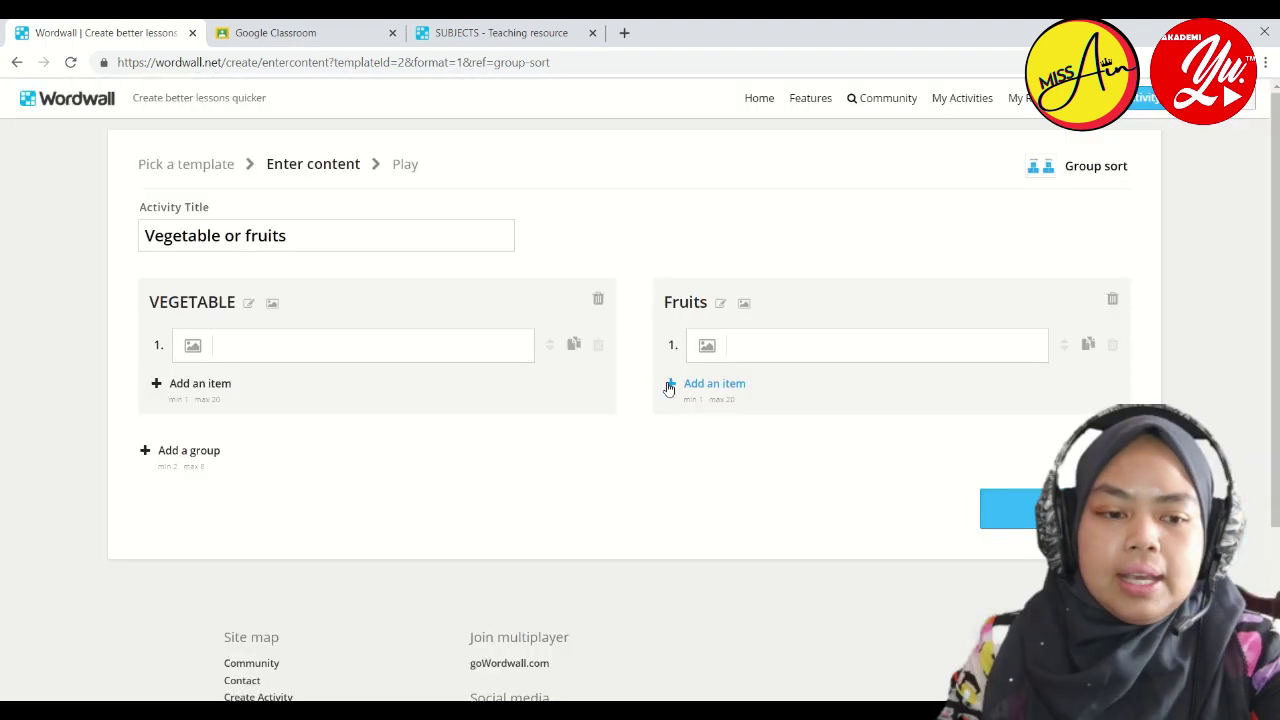
- Add CARROT, BROCOLLI, CABBAGE to VEGETABLE and APPLE, BANANA, ORANGE to Fruits, then save
click(318, 342)
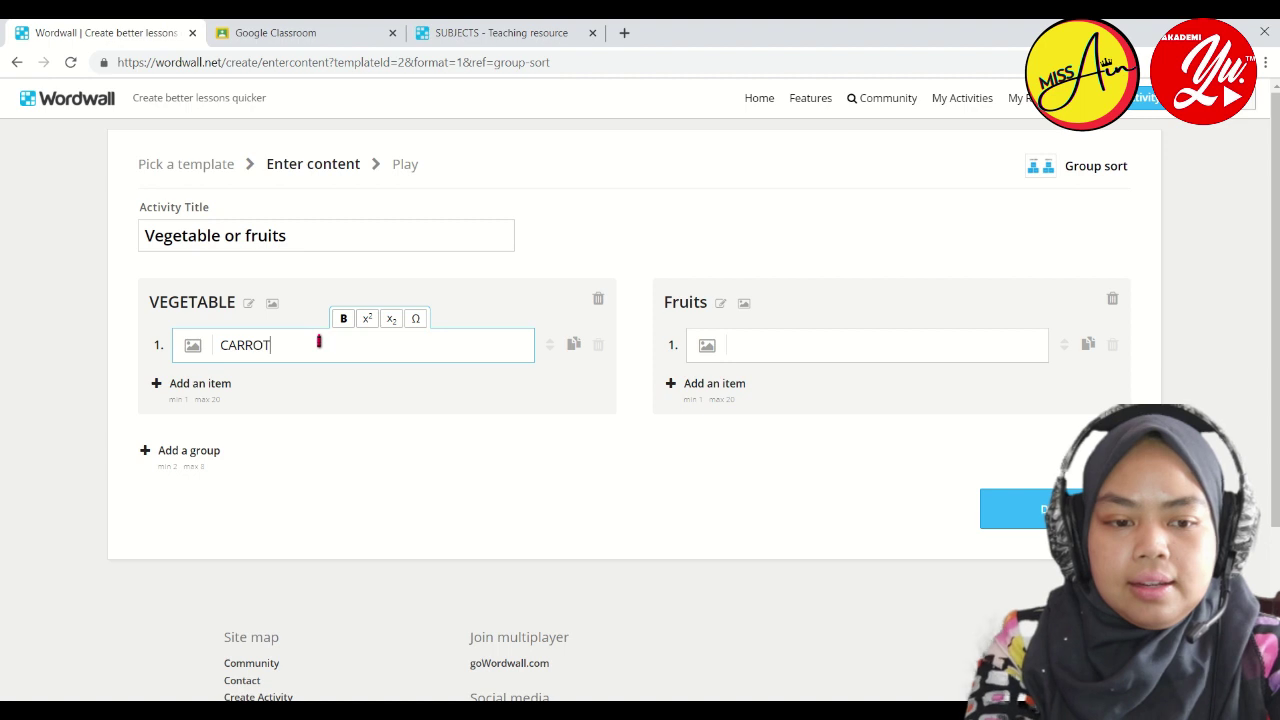
click(192, 382)
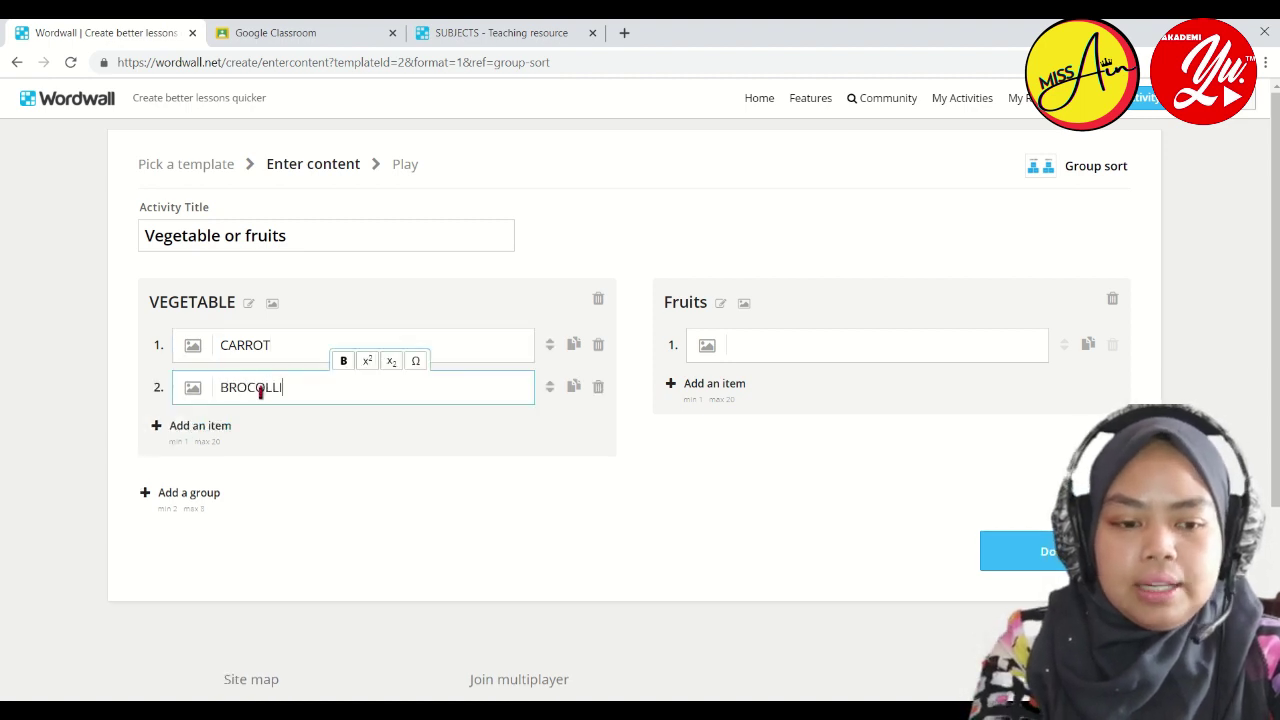
click(237, 427)
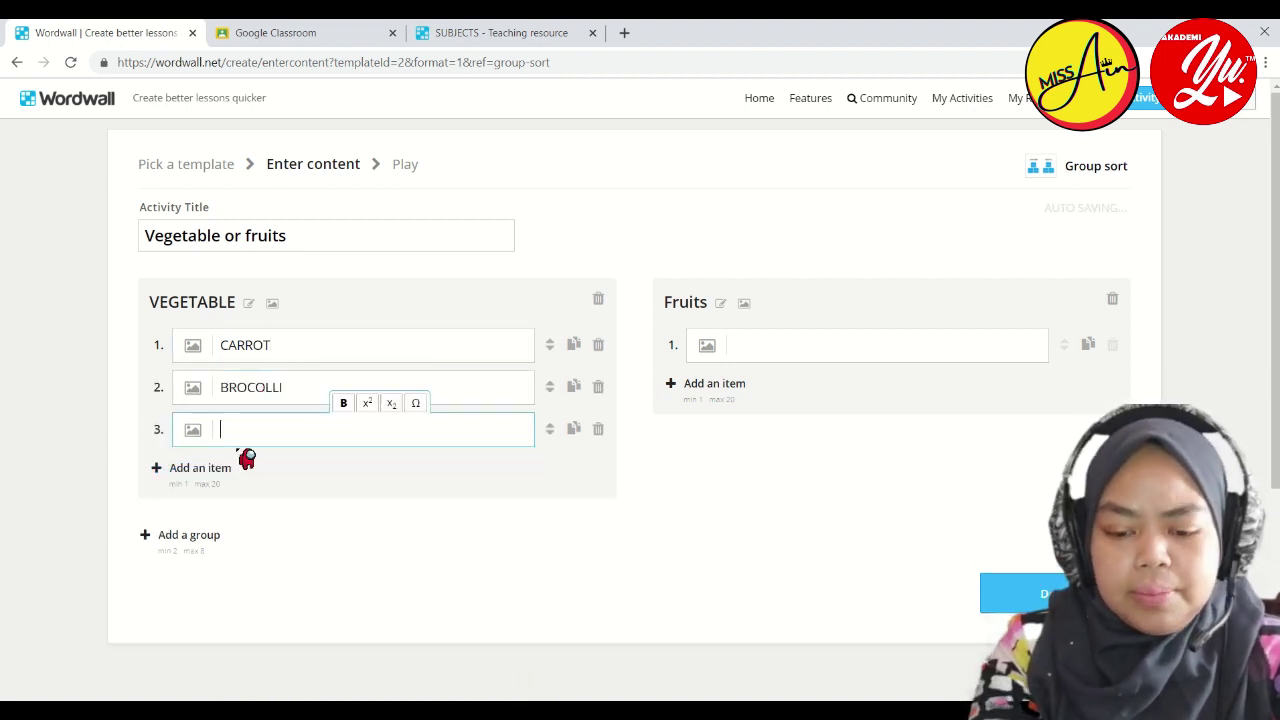
click(833, 357)
text(APPLE)
click(714, 388)
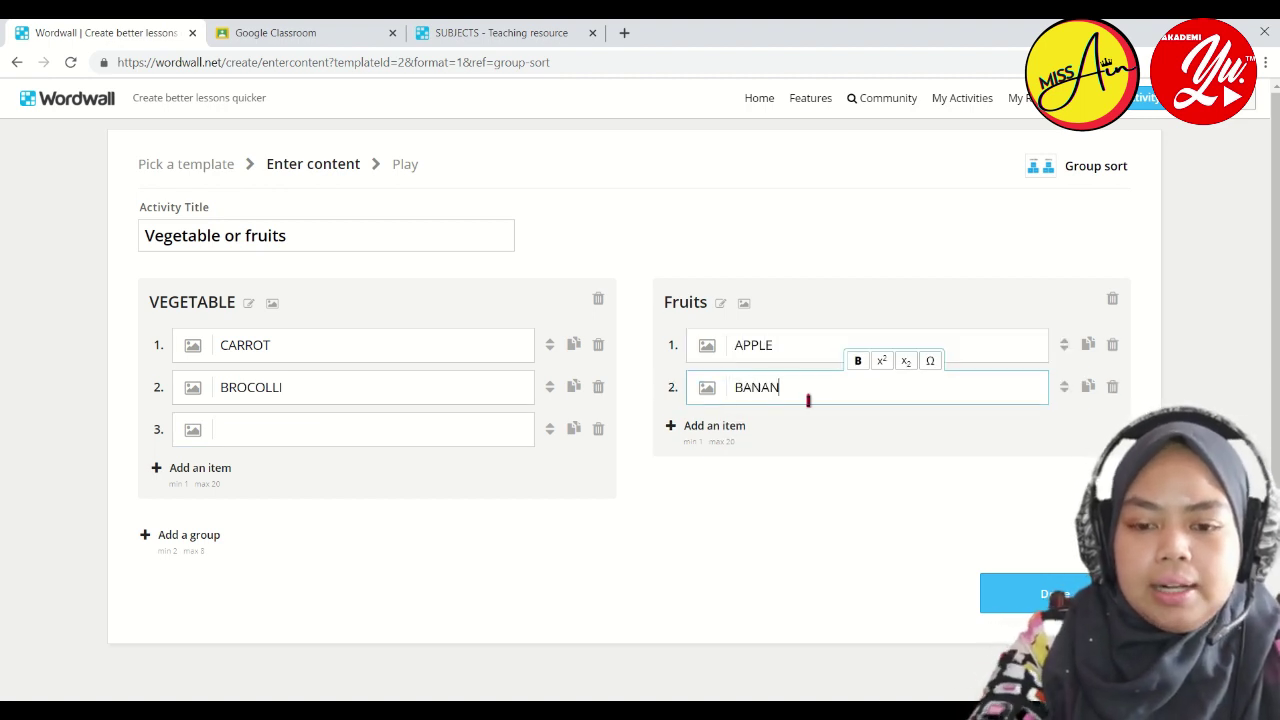
click(714, 425)
text(ORANGE)
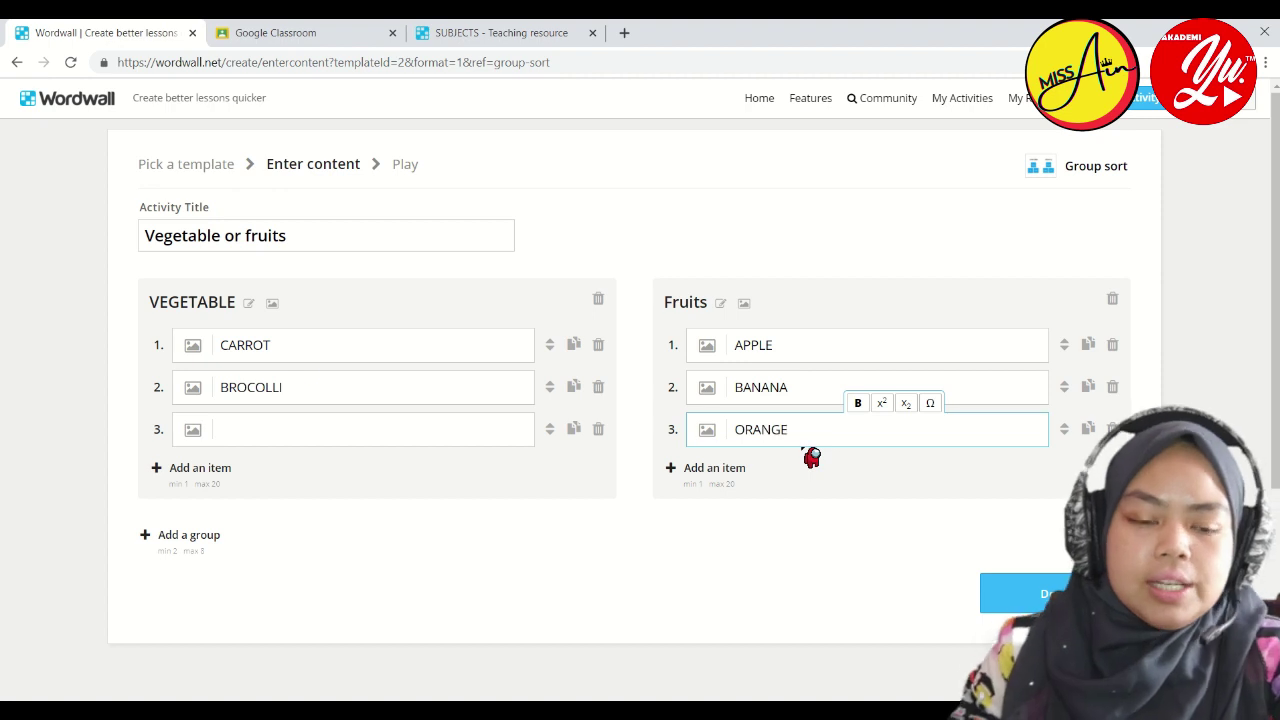
click(345, 443)
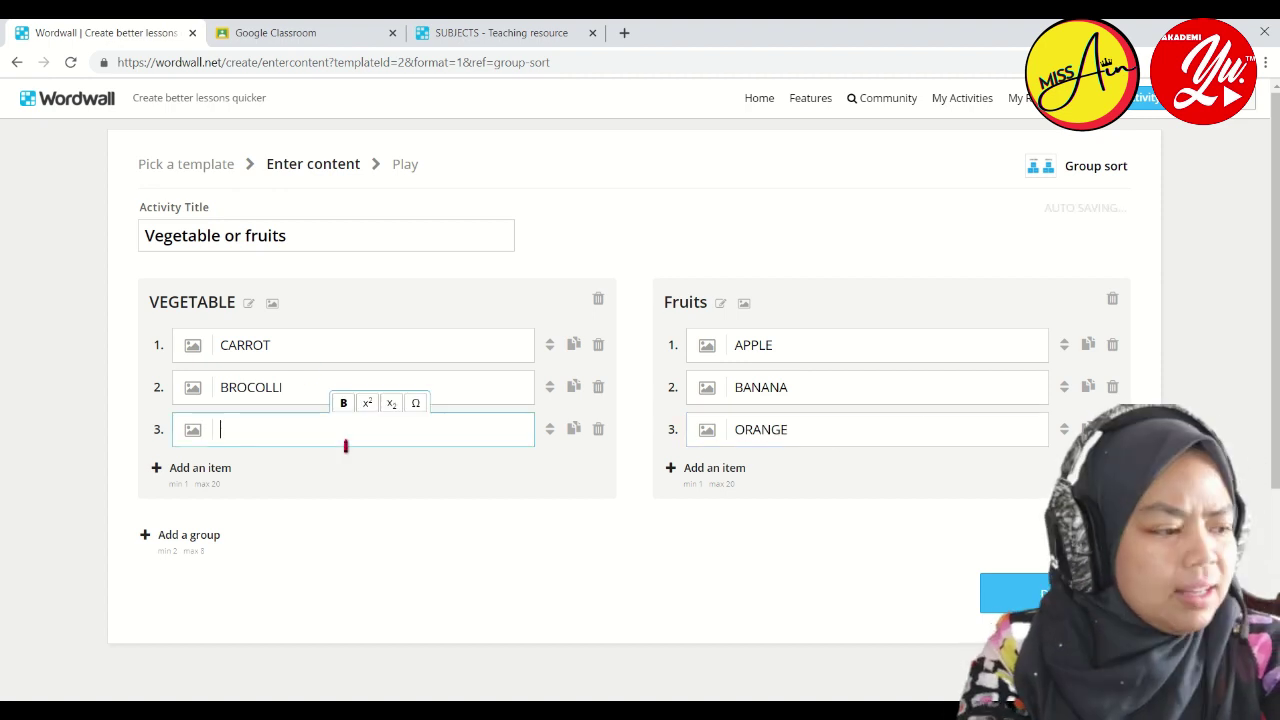
click(1010, 593)
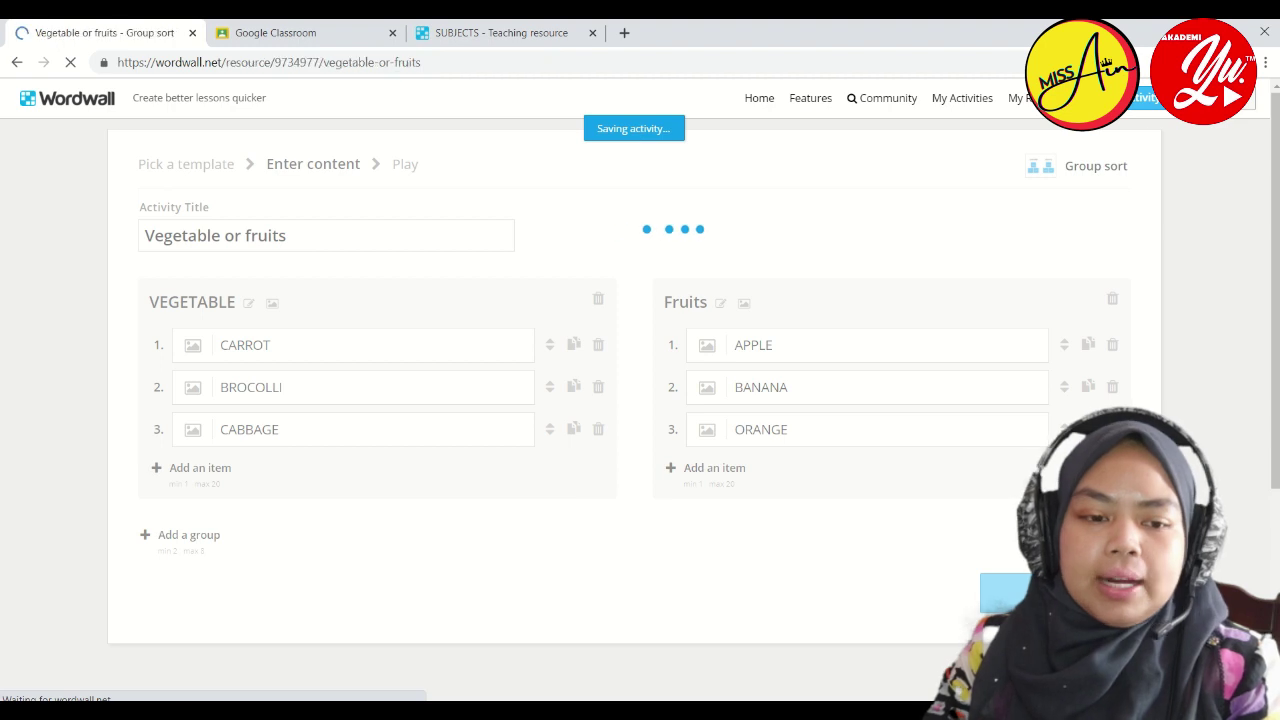
scroll(623, 449, down, 3)
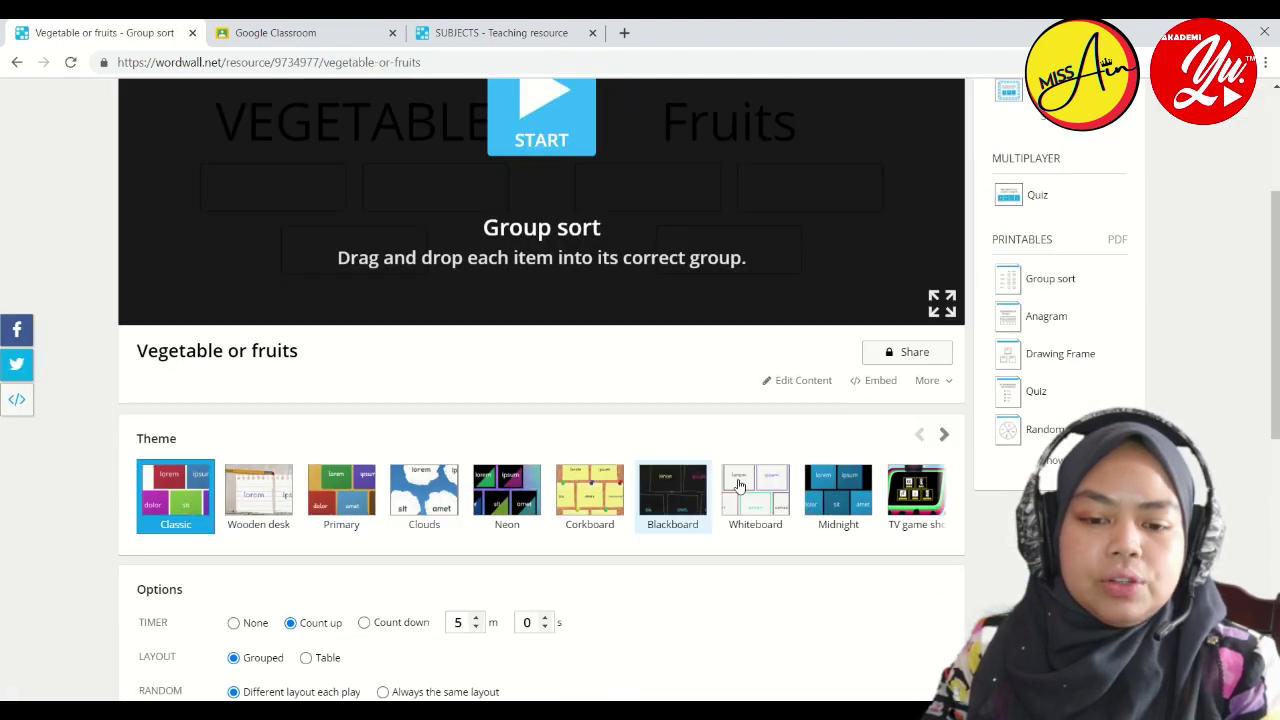
- Sort the tiles into VEGETABLE and Fruits and submit the answers for a 6/6 score
scroll(119, 430, up, 3)
click(511, 355)
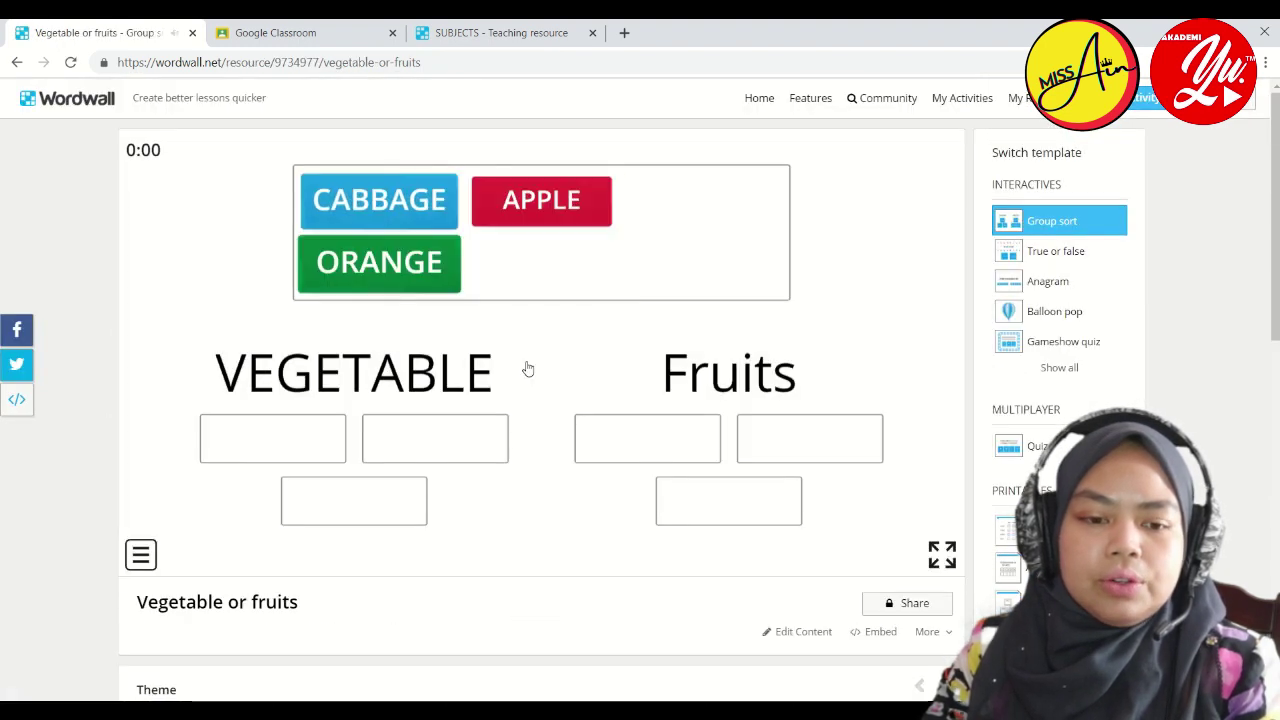
drag(723, 237, 440, 430)
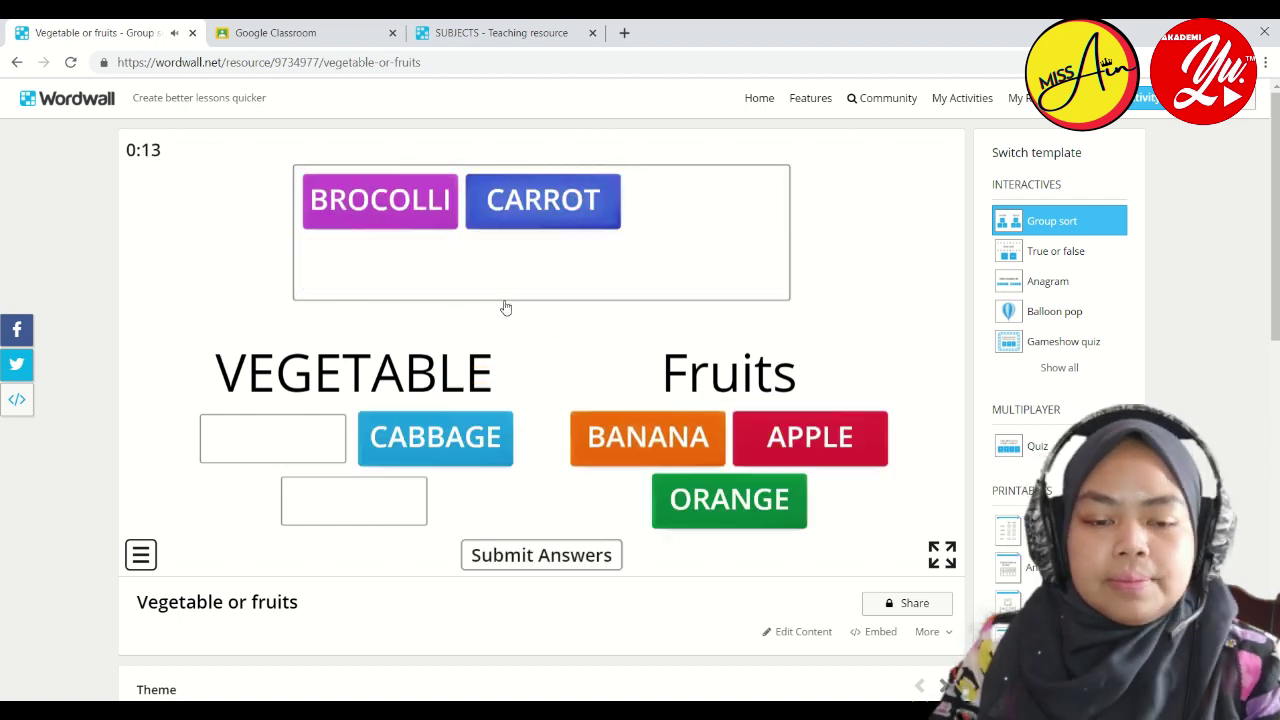
drag(543, 205, 354, 500)
drag(380, 200, 273, 437)
click(592, 558)
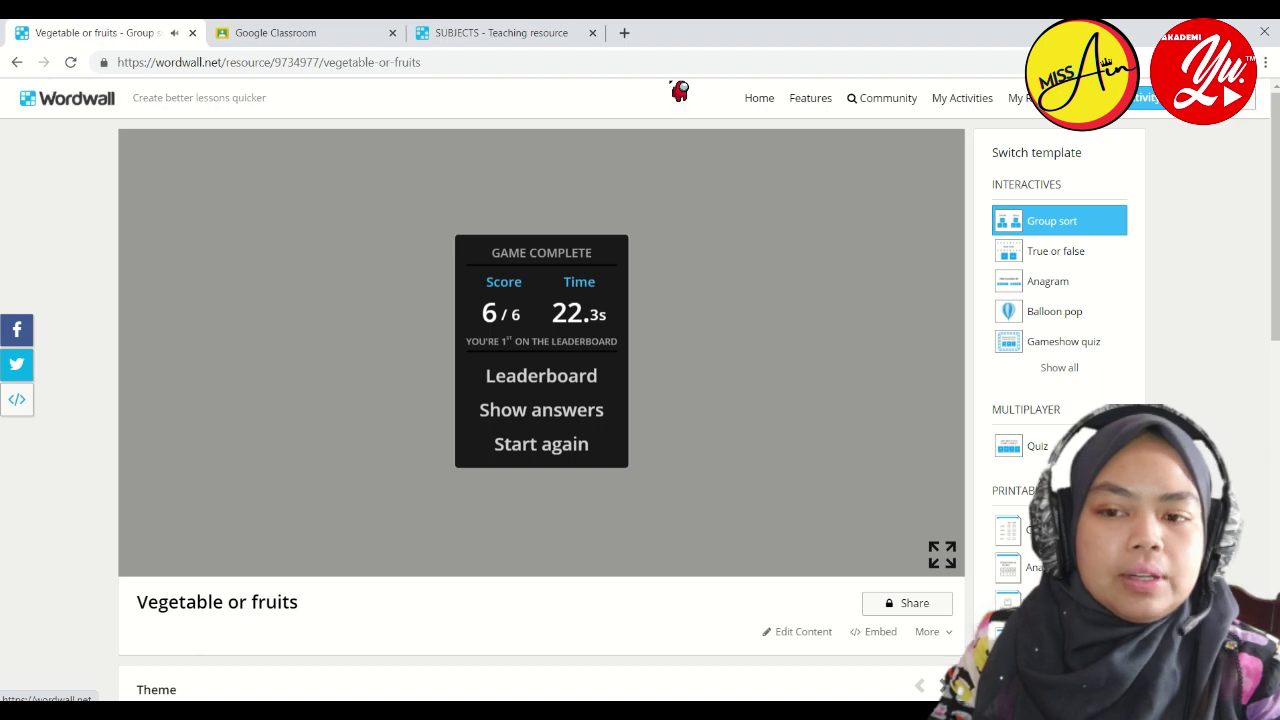
click(1147, 97)
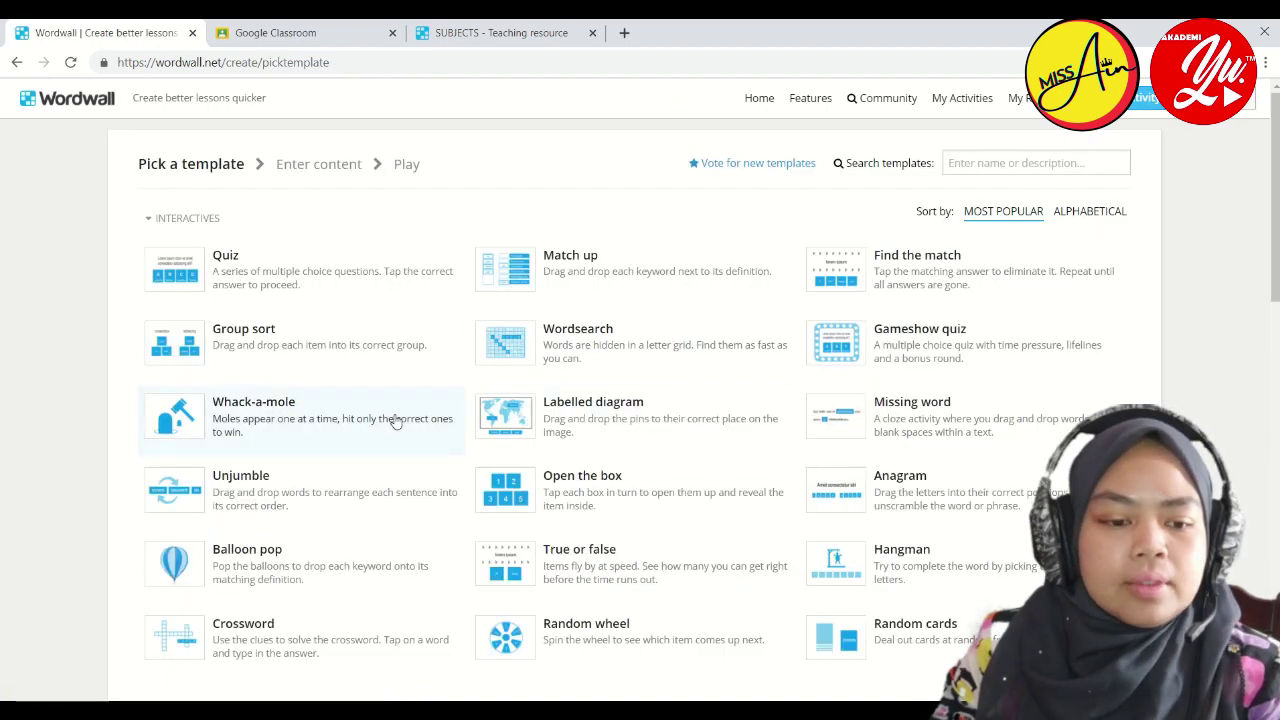
- Title the Unjumble activity 'SIMPLE SENTENCES', correcting the typos
scroll(392, 432, down, 3)
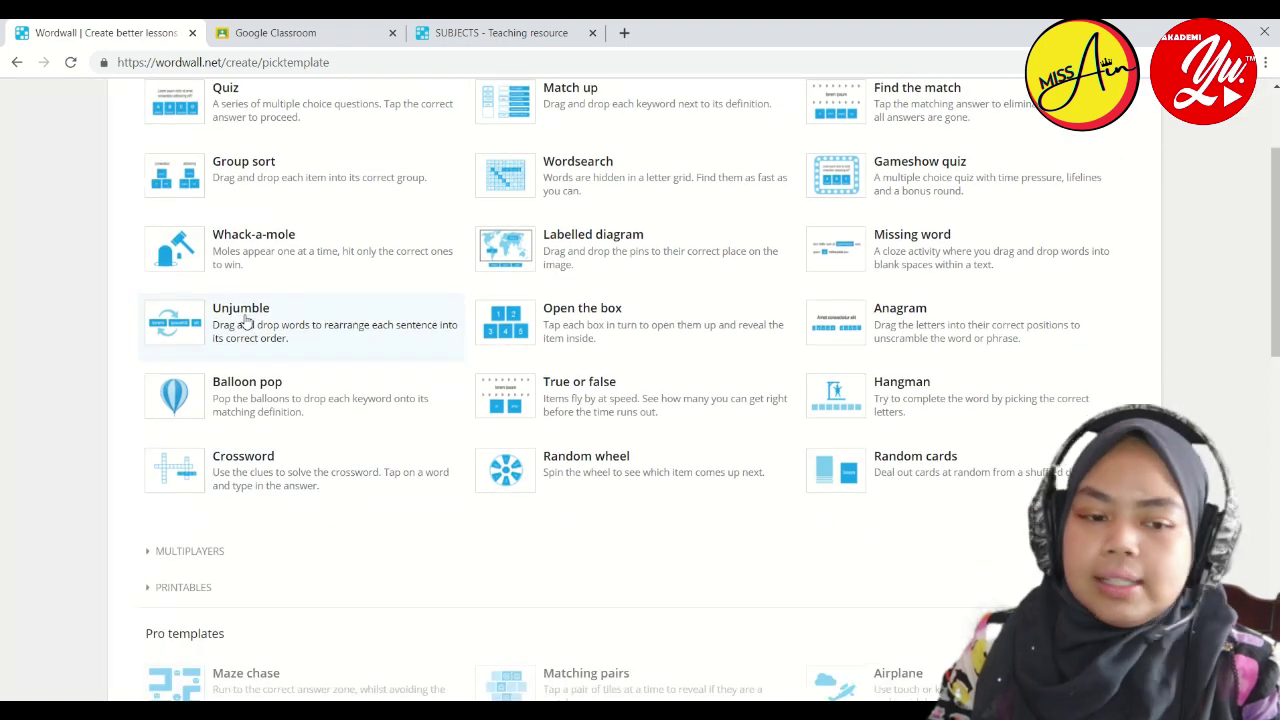
text(simp)
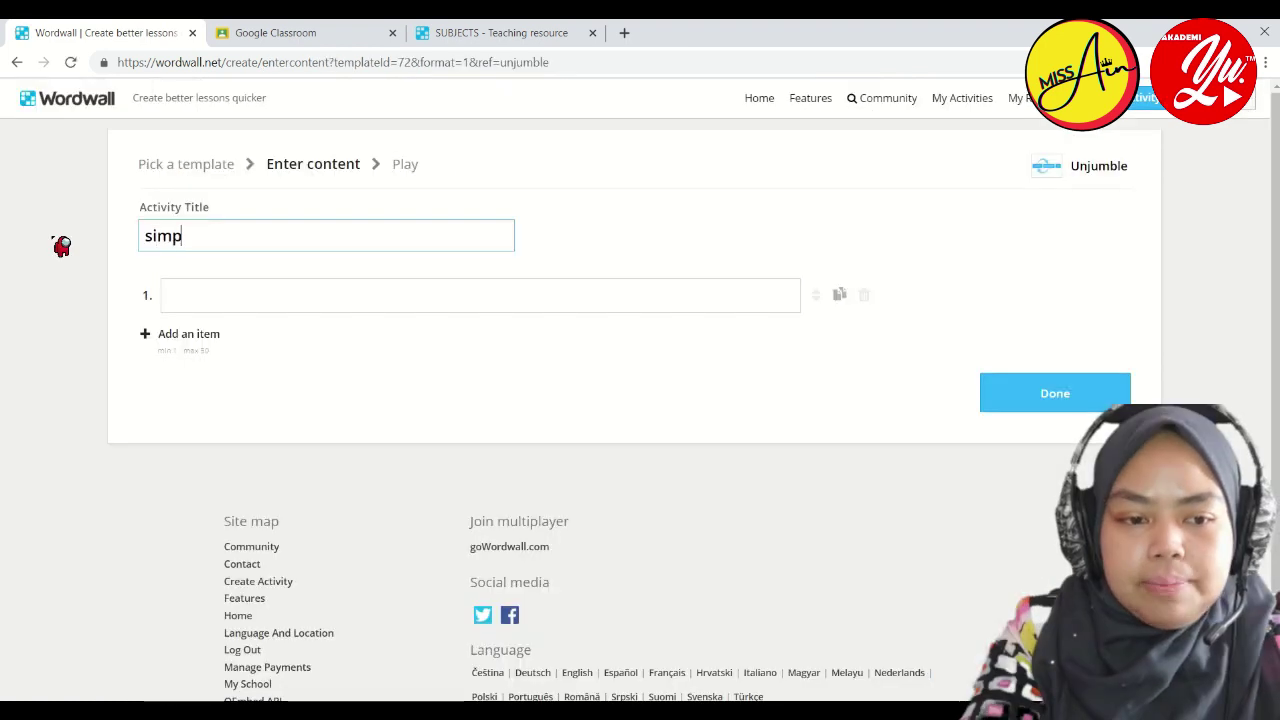
key(BackSpace)
text(sIMPLE SENTENSE)
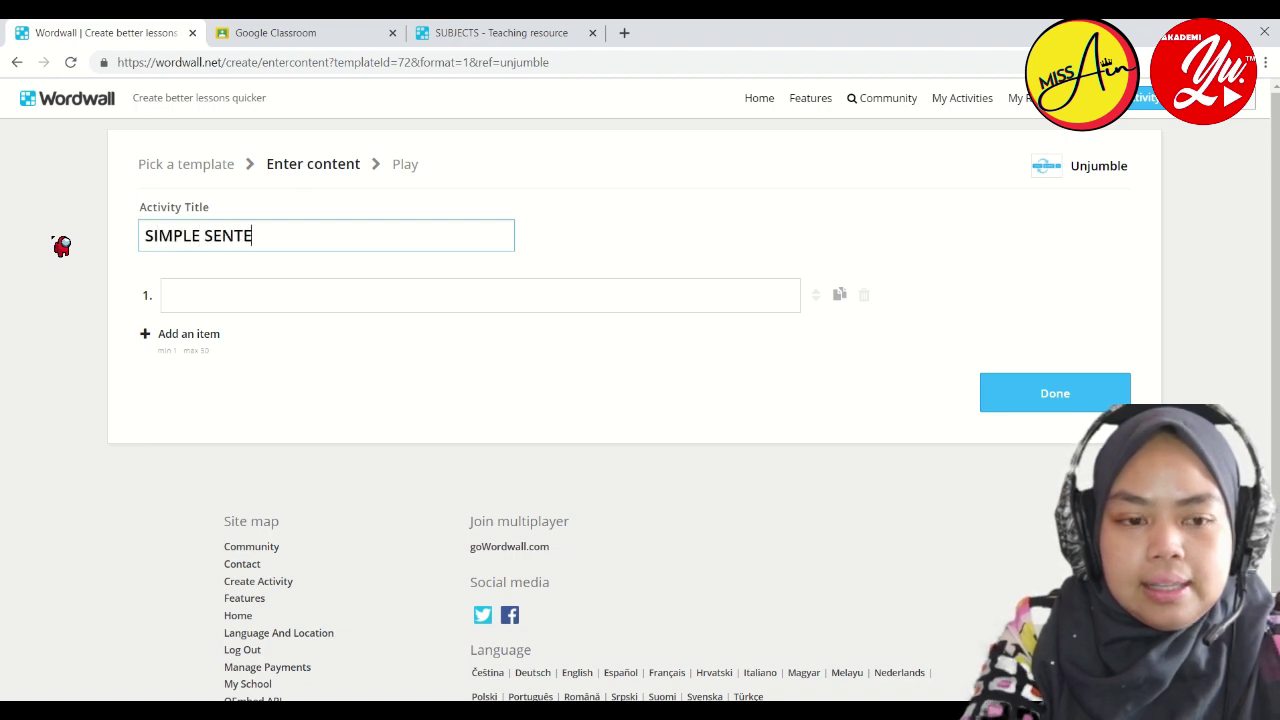
key(BackSpace)
key(BackSpace)
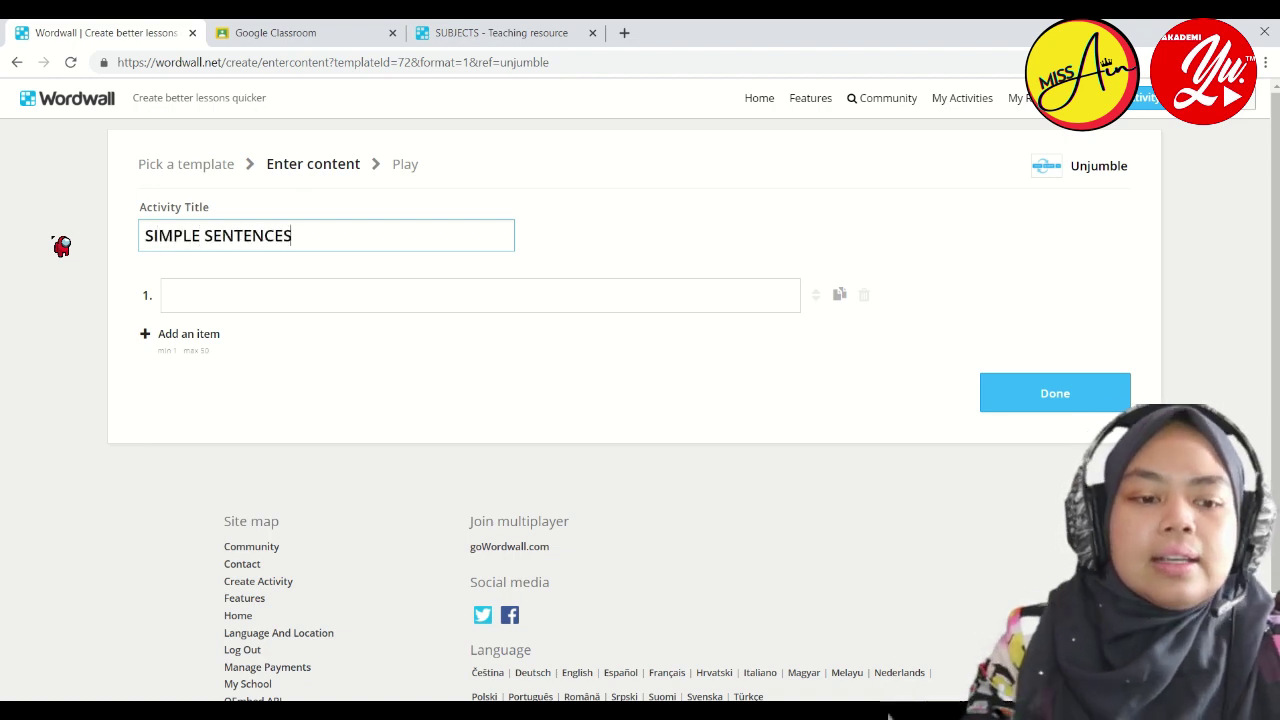
- Enter 'I LIKE TO EAT FRIED CHICKEN.', 'SHE GOES TO THE BOOKSHOP.', 'MY FATHER IS WASHING HIS CAR' and save
click(284, 305)
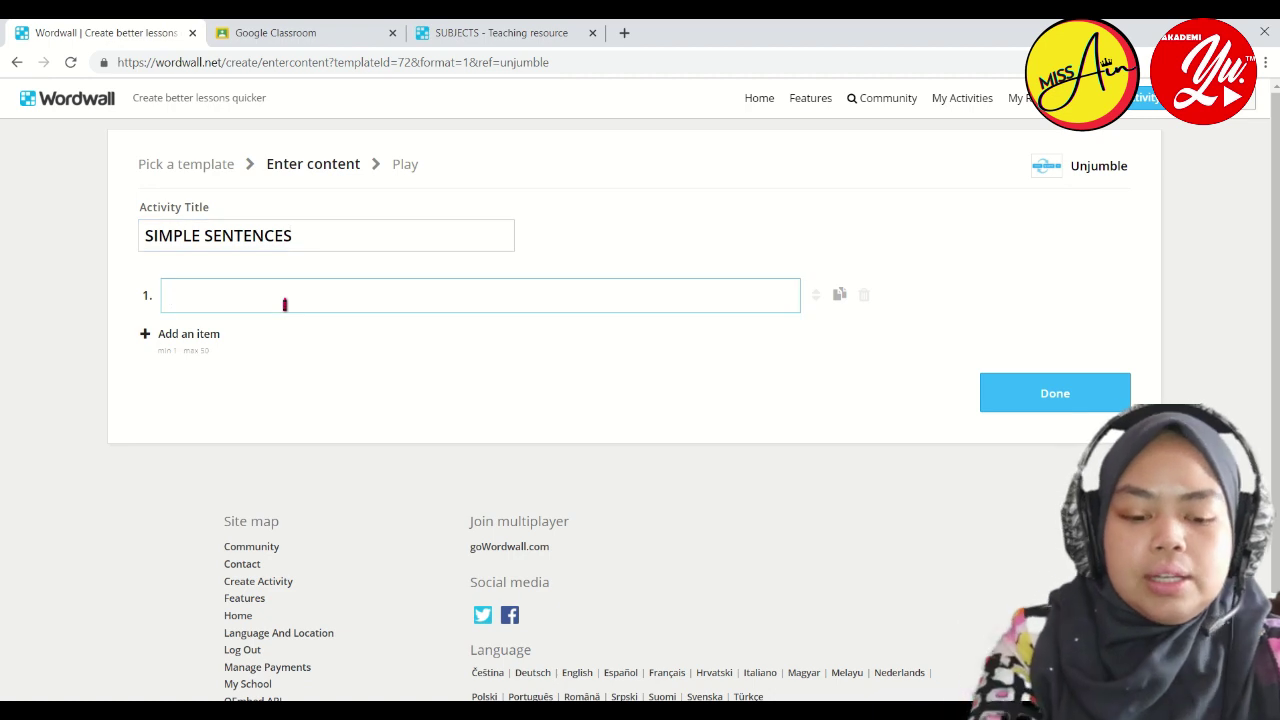
text(I LIKE)
key(BackSpace)
key(BackSpace)
key(BackSpace)
key(BackSpace)
key(BackSpace)
key(BackSpace)
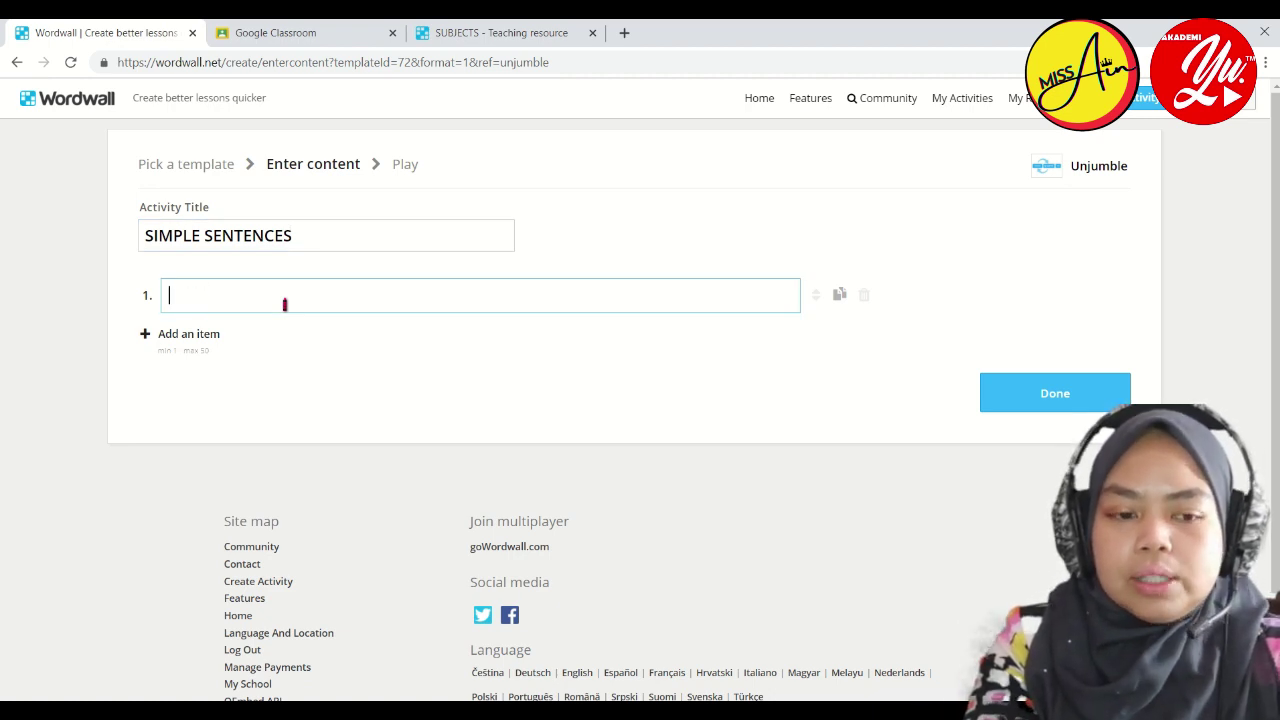
text(I LIKE TO EAT FRIED CHICK)
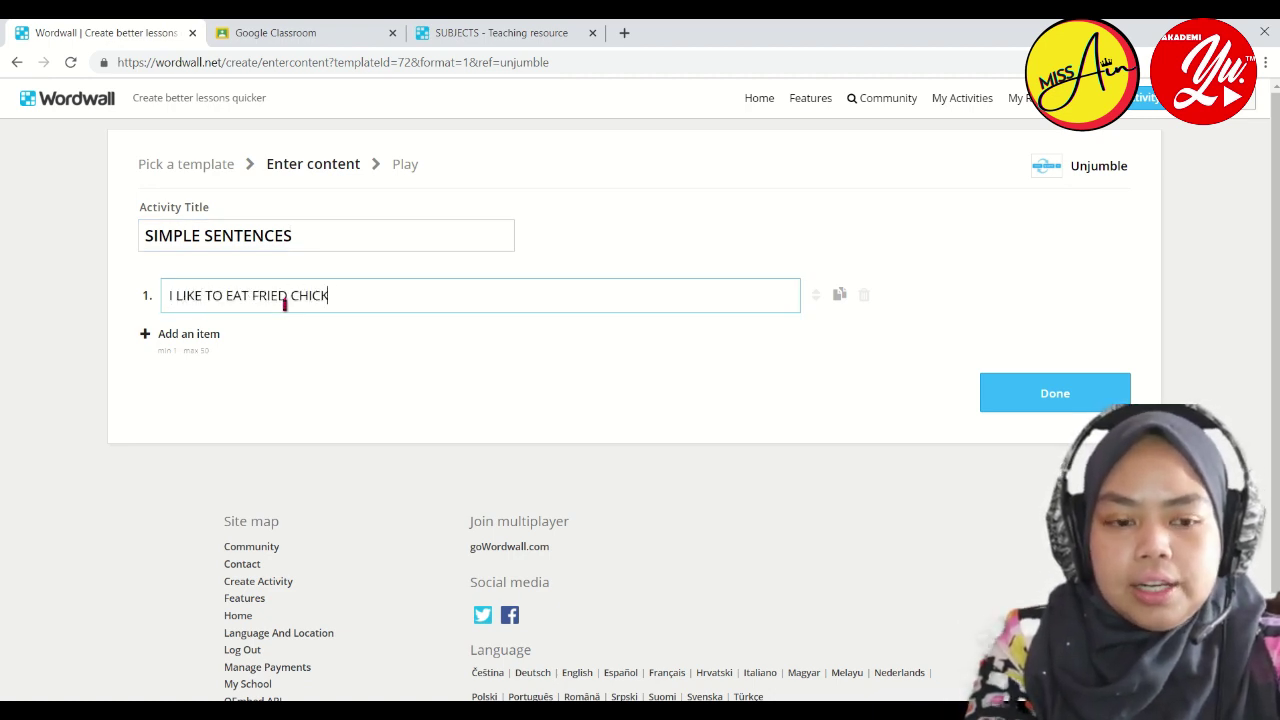
text(EN.)
key(Return)
text(SHE GOES TO THE BOOKSHOP.)
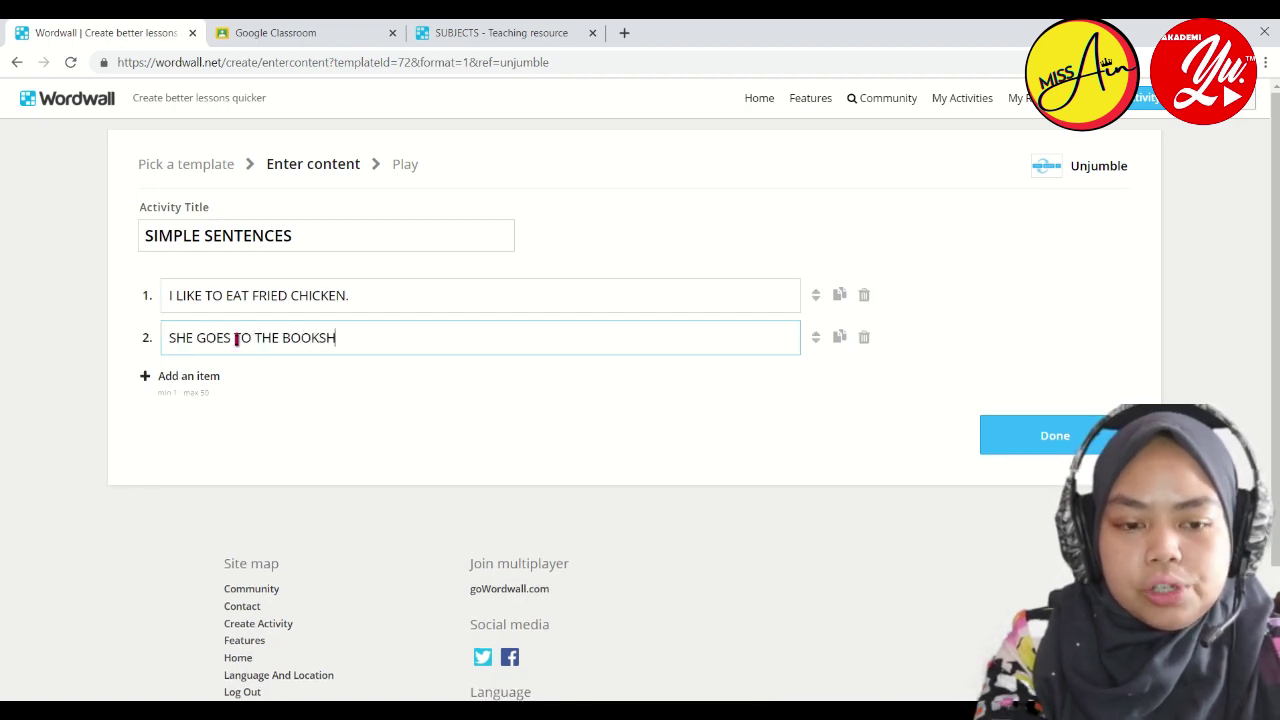
key(Return)
text(MY FATHER IS WASHING HIS CAR)
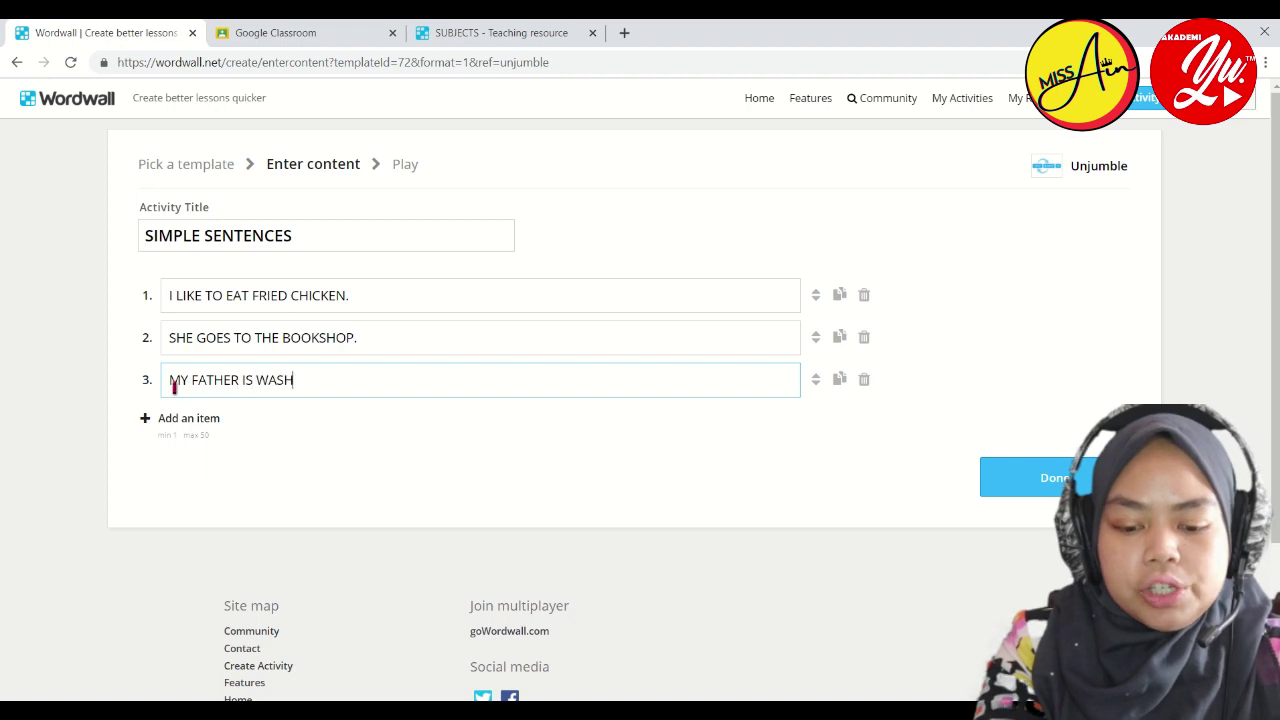
click(1010, 477)
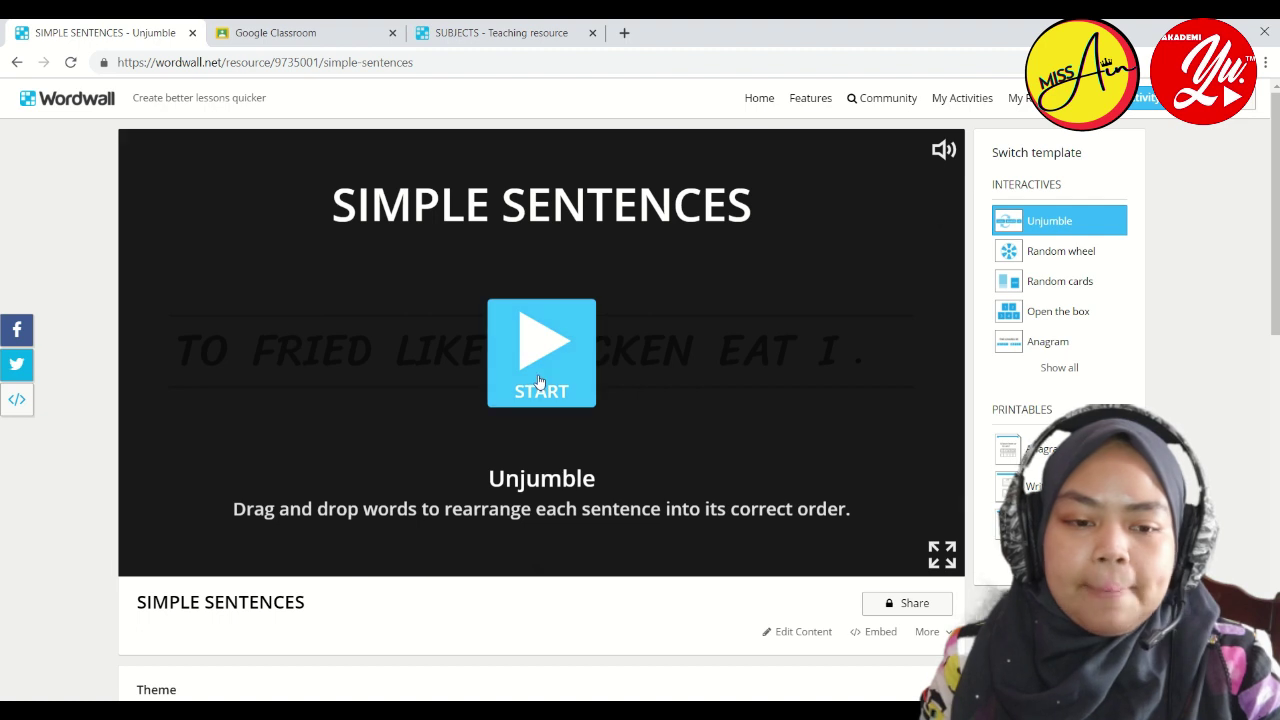
- Play the unjumble, ordering I, LIKE, EAT in sentence one and moving SHE to start sentence two
click(545, 392)
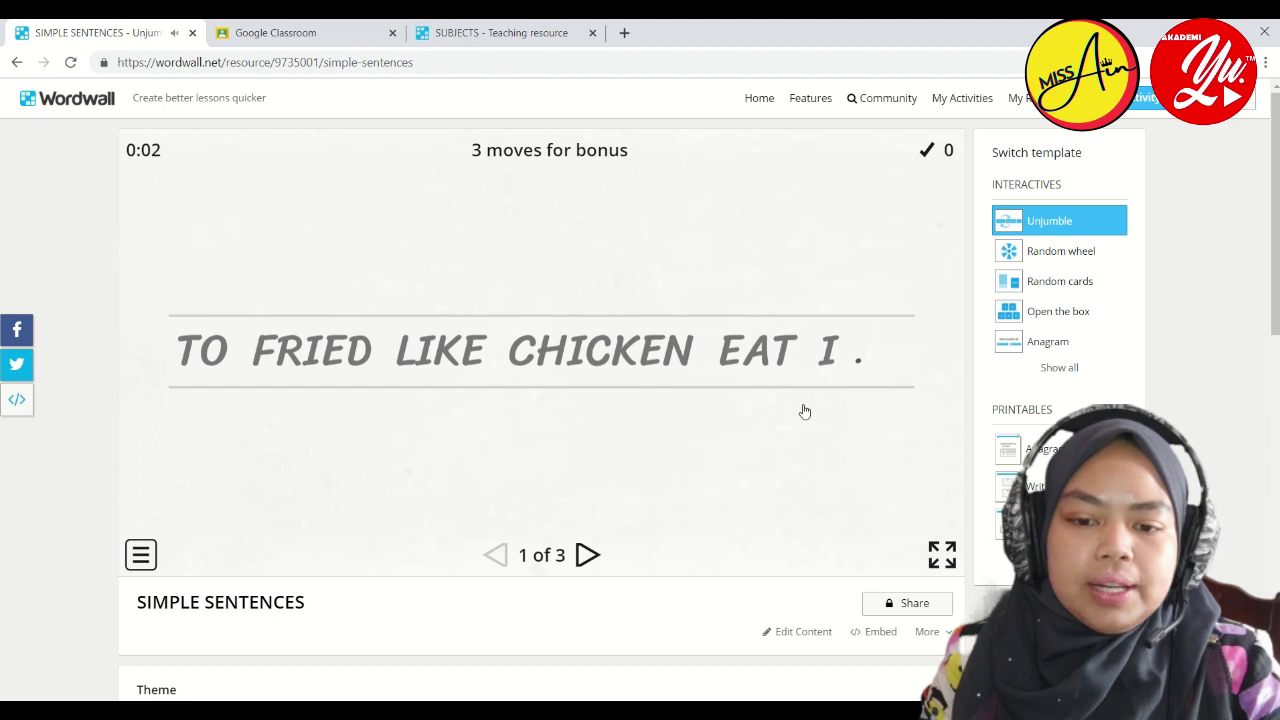
drag(835, 365, 169, 366)
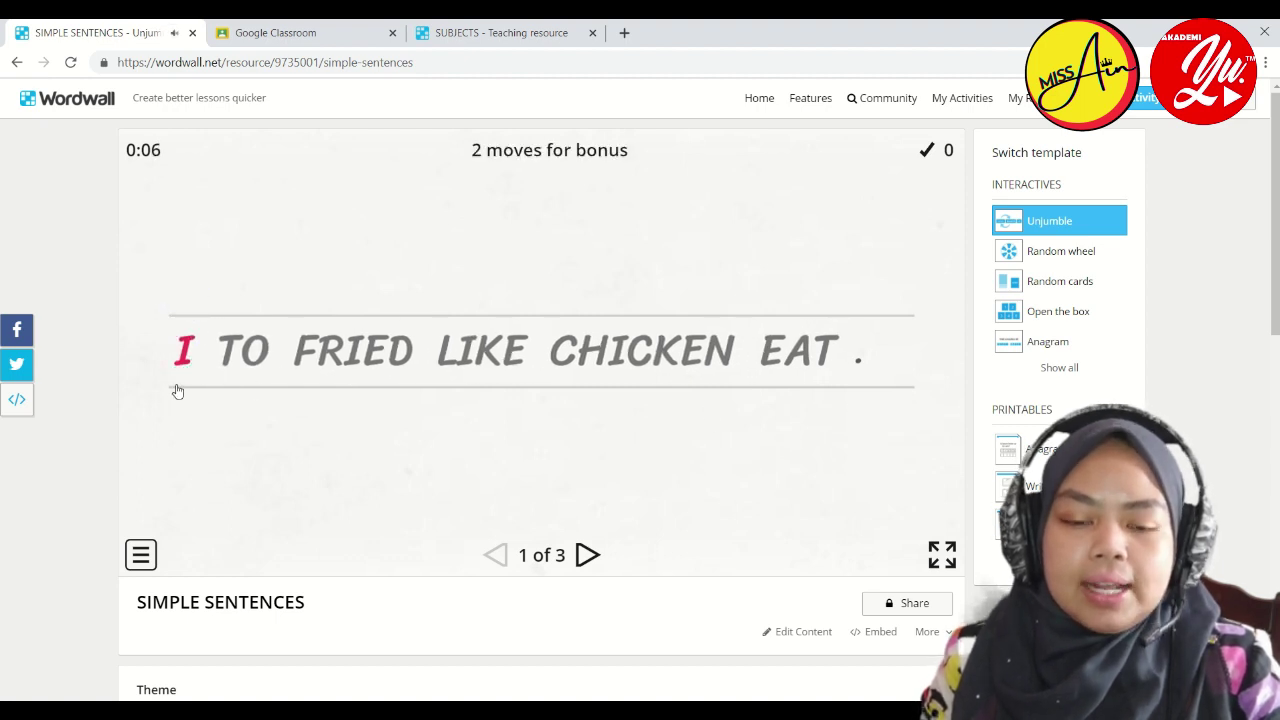
drag(454, 371, 220, 374)
drag(785, 365, 430, 385)
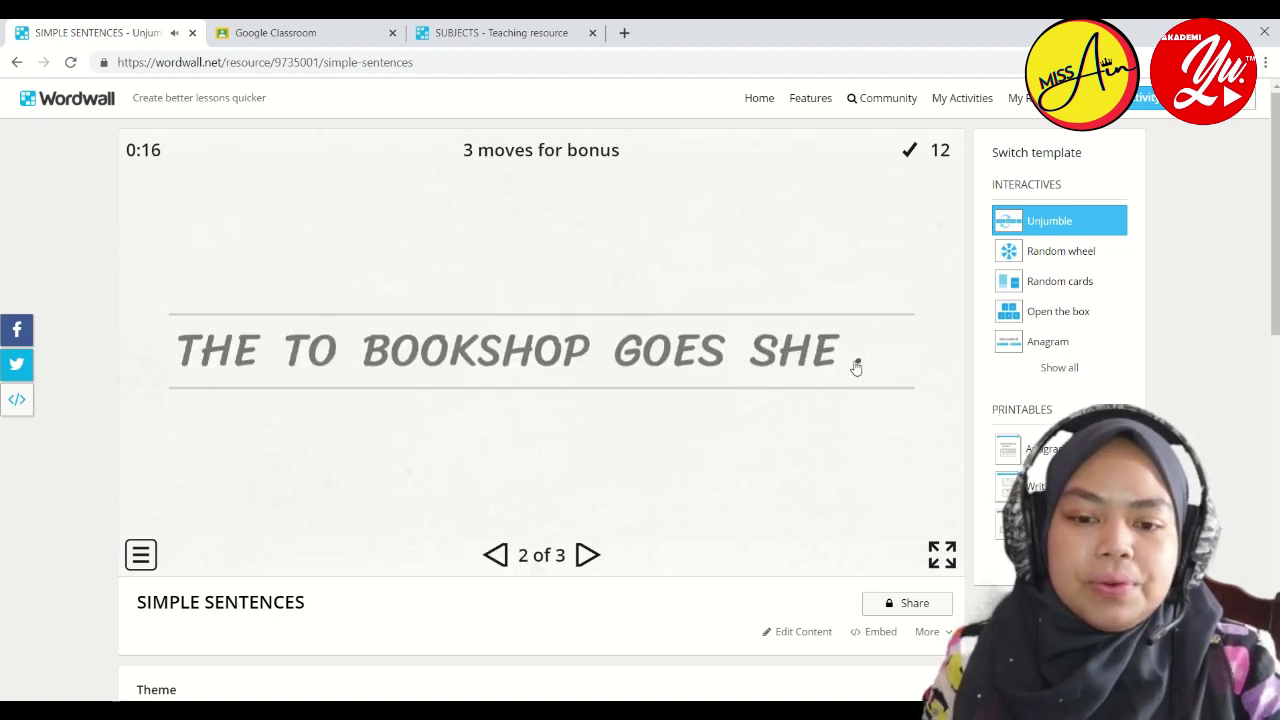
mouse_move(814, 370)
mouse_down()
mouse_move(165, 358)
mouse_move(690, 357)
mouse_up()
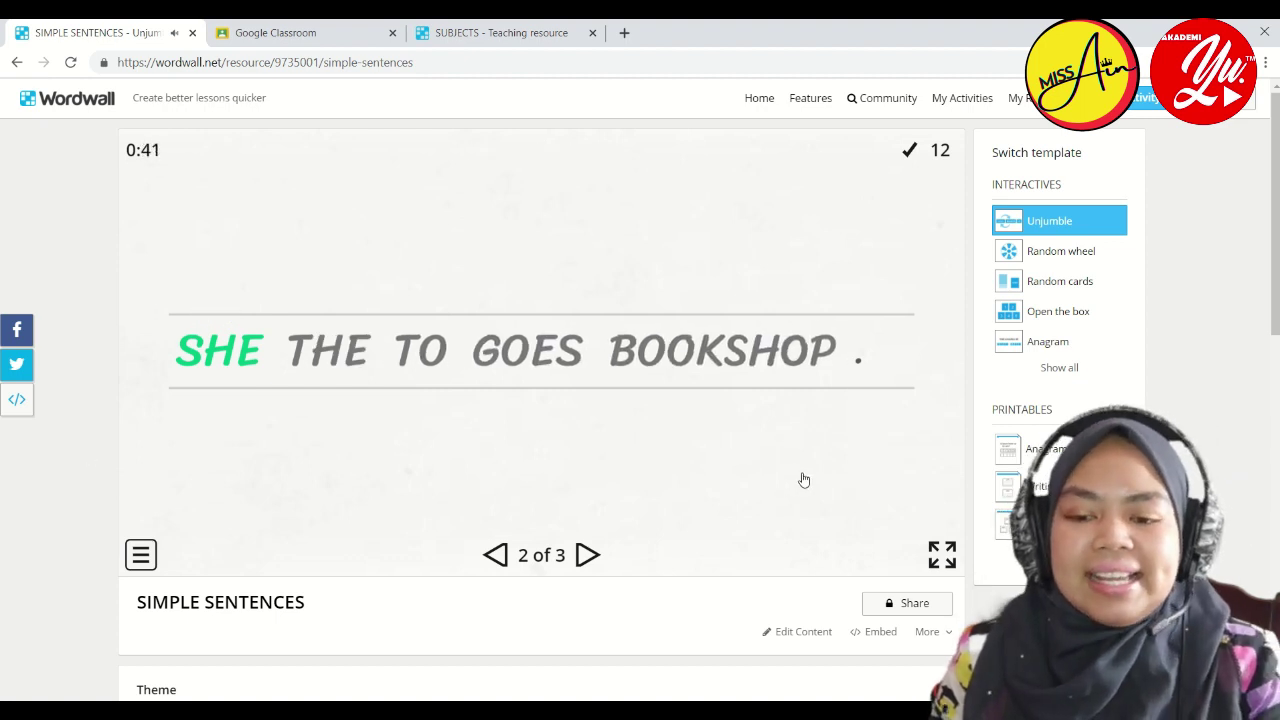
click(1132, 106)
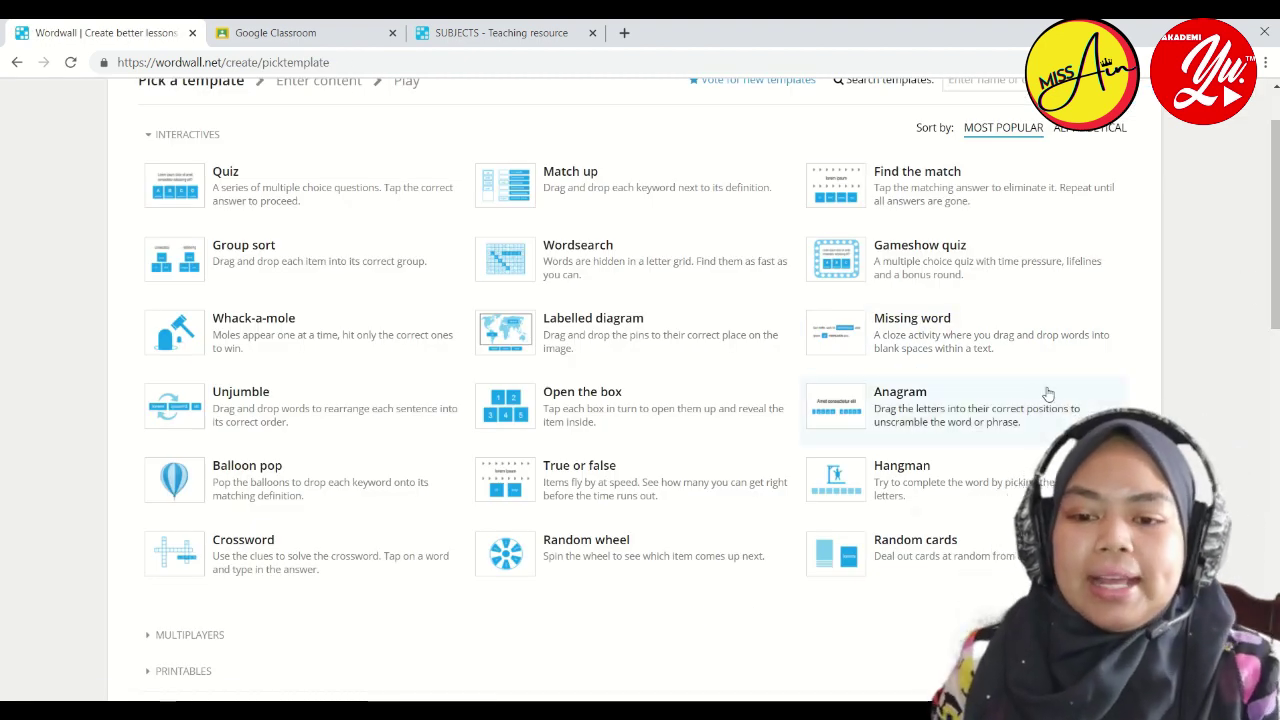
- Start a Missing word activity titled ANIMAL with 'THE EAGLE HAS GOOD EYESIGHT', blanking EAGLE
click(1040, 358)
text(L)
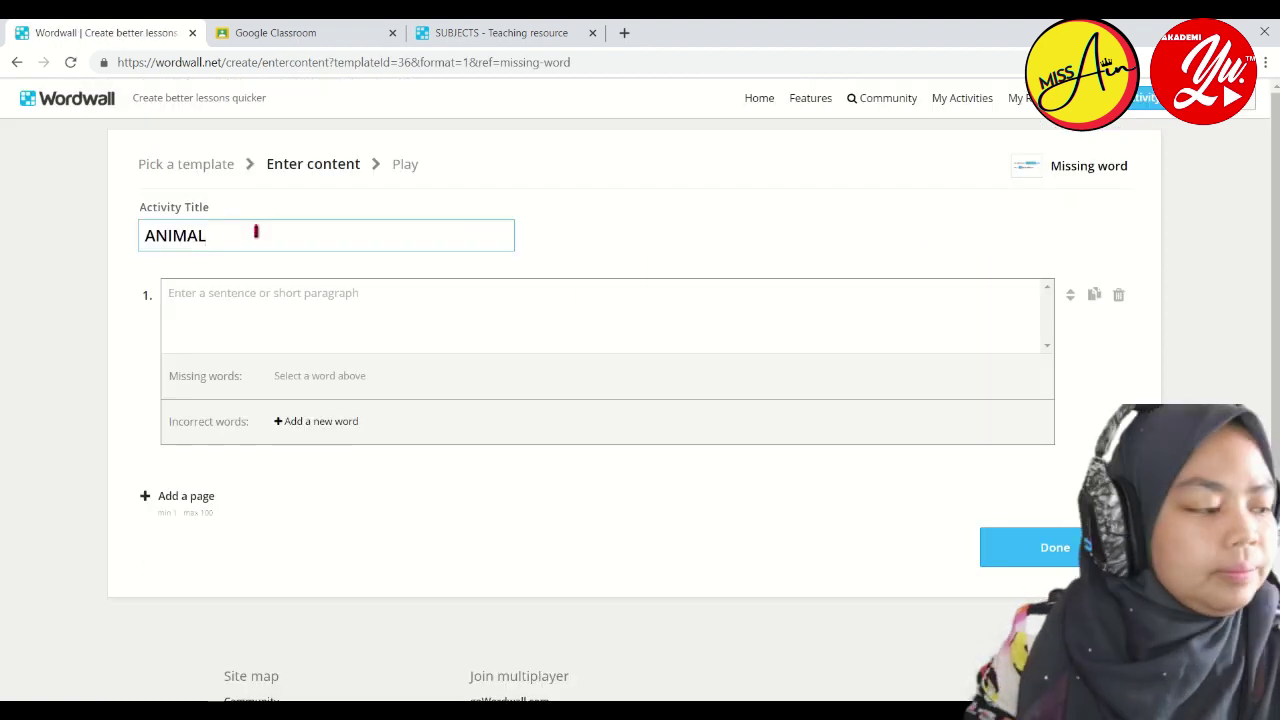
click(240, 292)
text(THE ______)
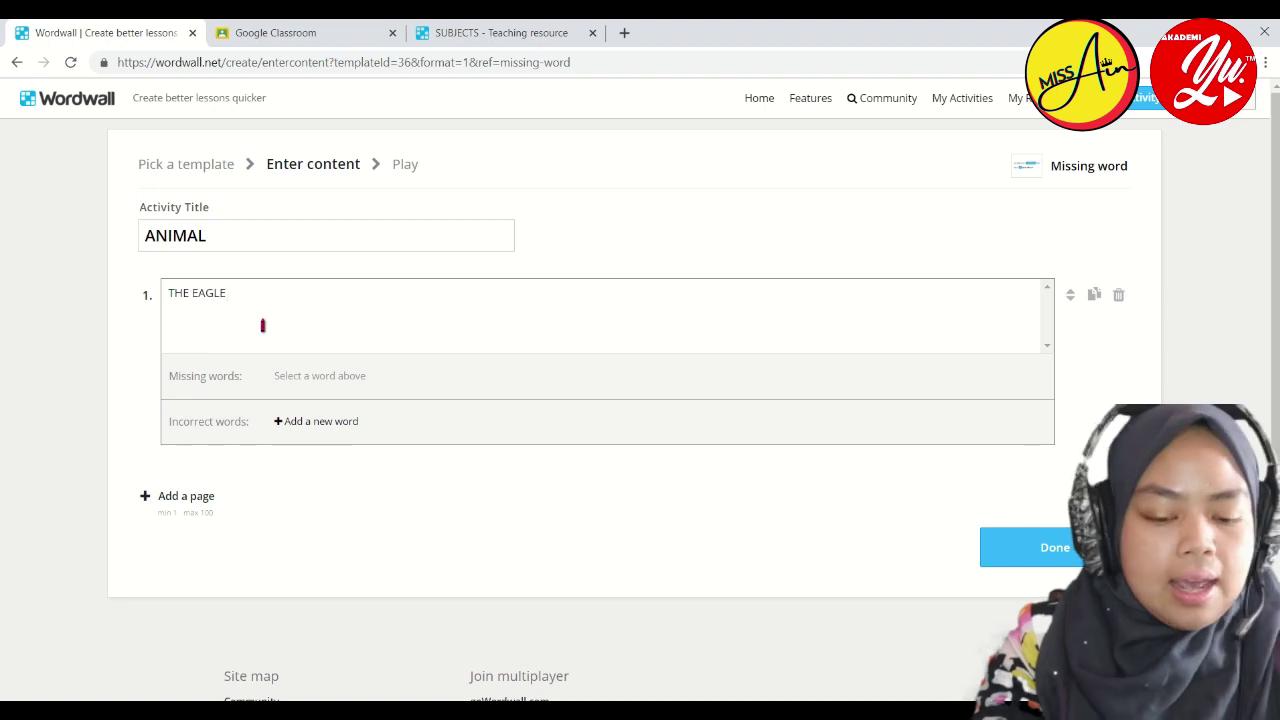
text(EAGLE HAS GOOD EU)
key(BackSpace)
text(YESIGHT.)
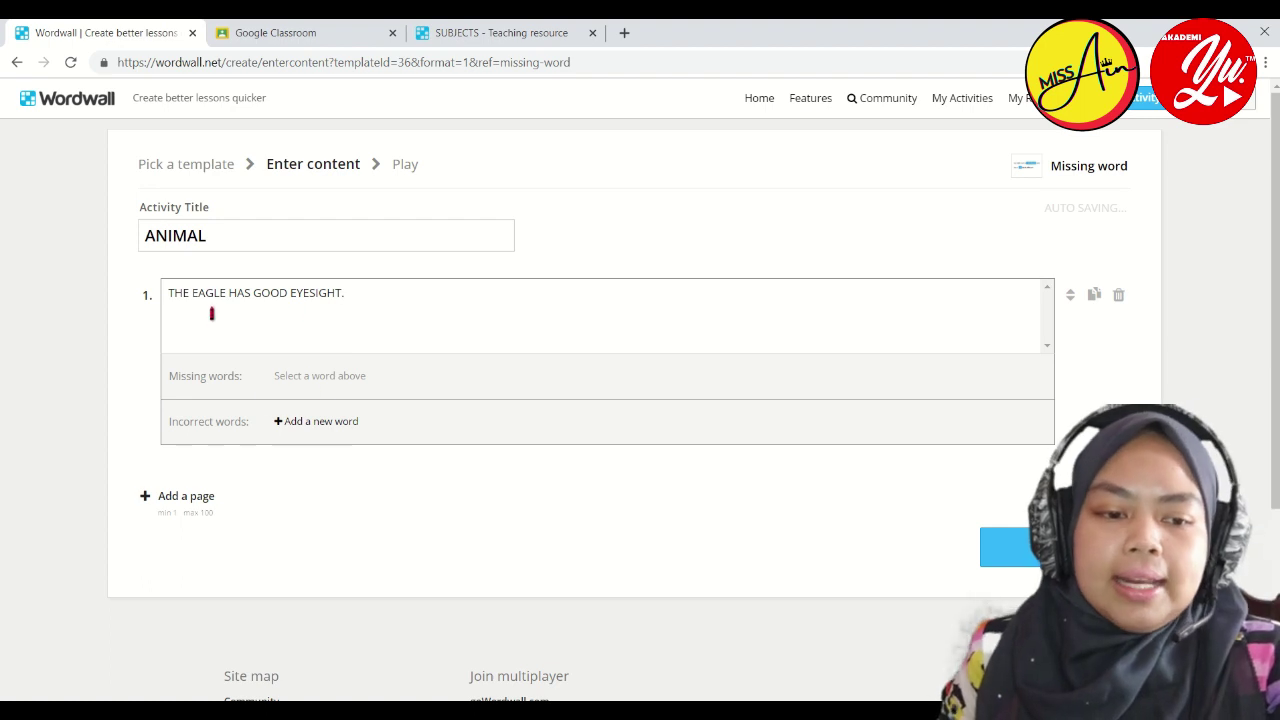
double_click(216, 293)
click(316, 377)
- Add a second sentence 'THE TIGER IS A FIERCE ANIMAL.' with TIGER blanked
click(163, 499)
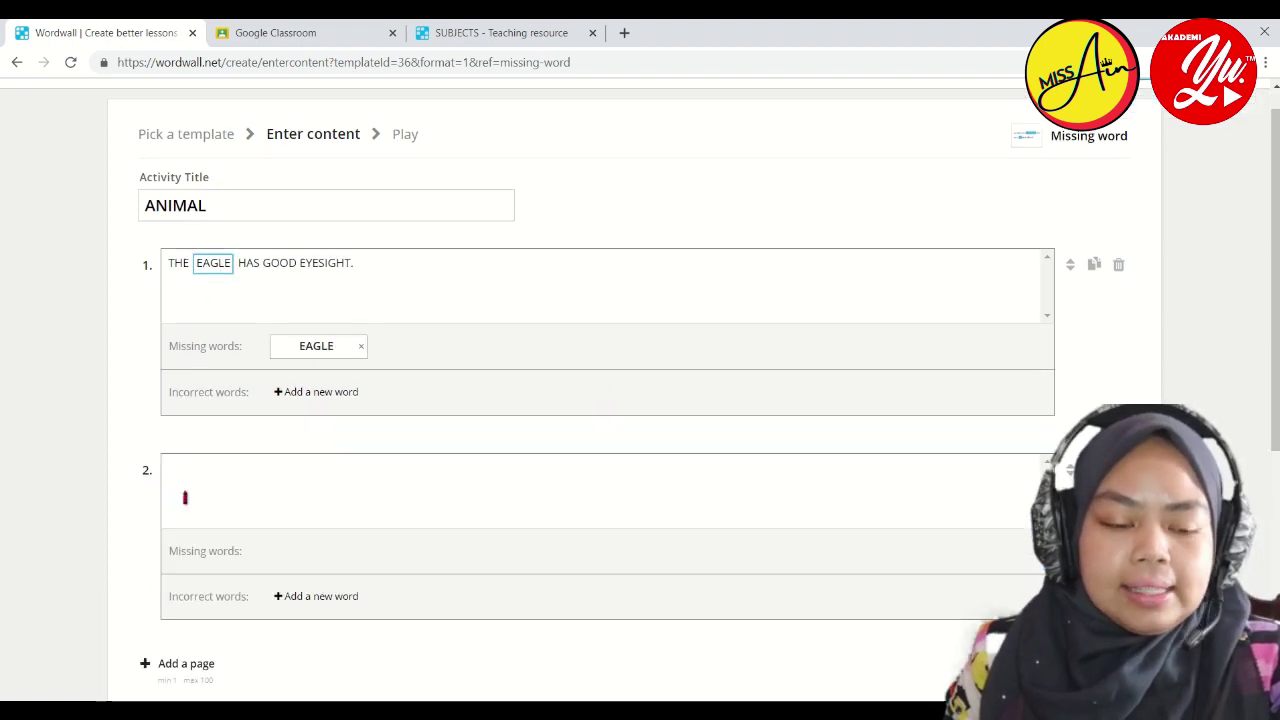
text(tH)
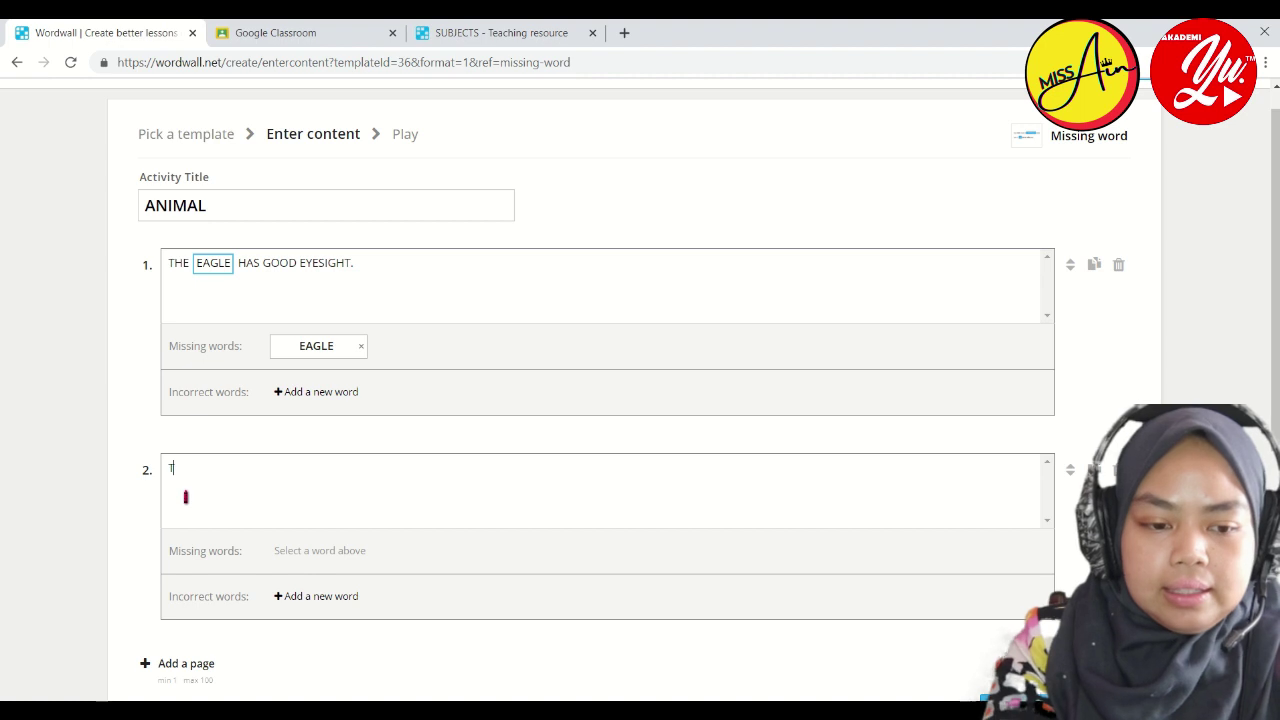
text(E TIGER IS A)
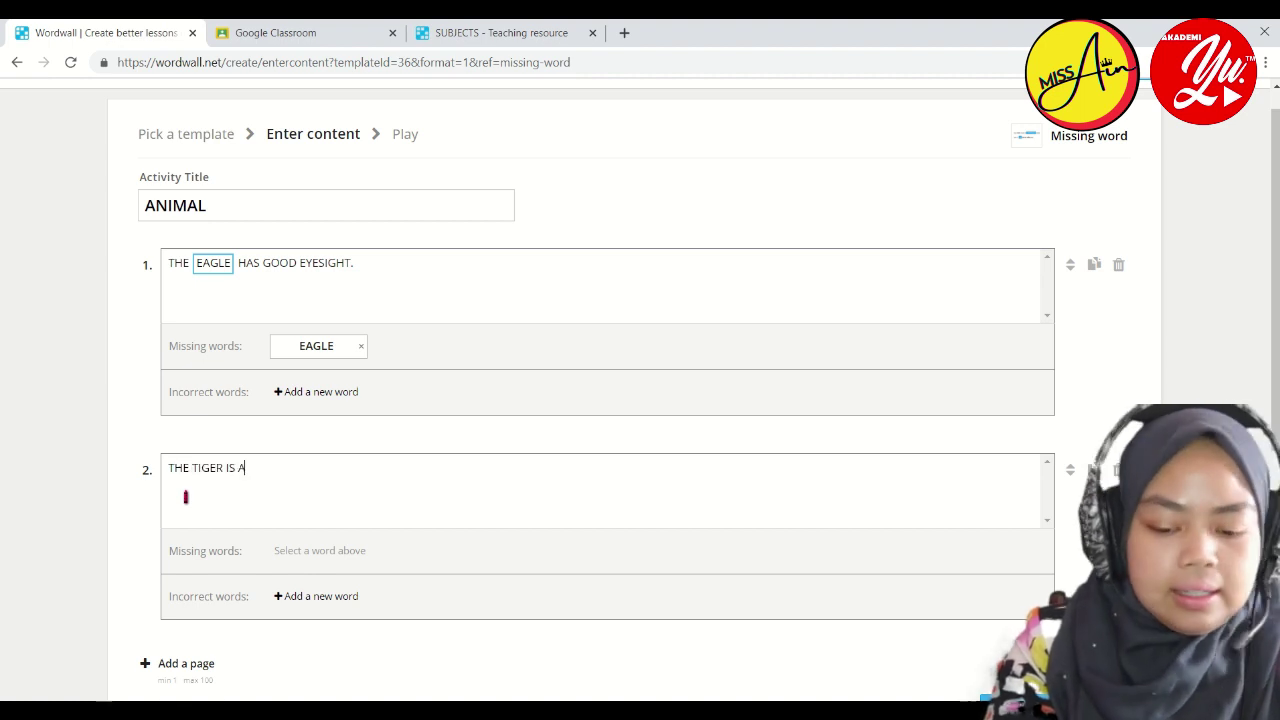
text( FIERCE ANIMAL.)
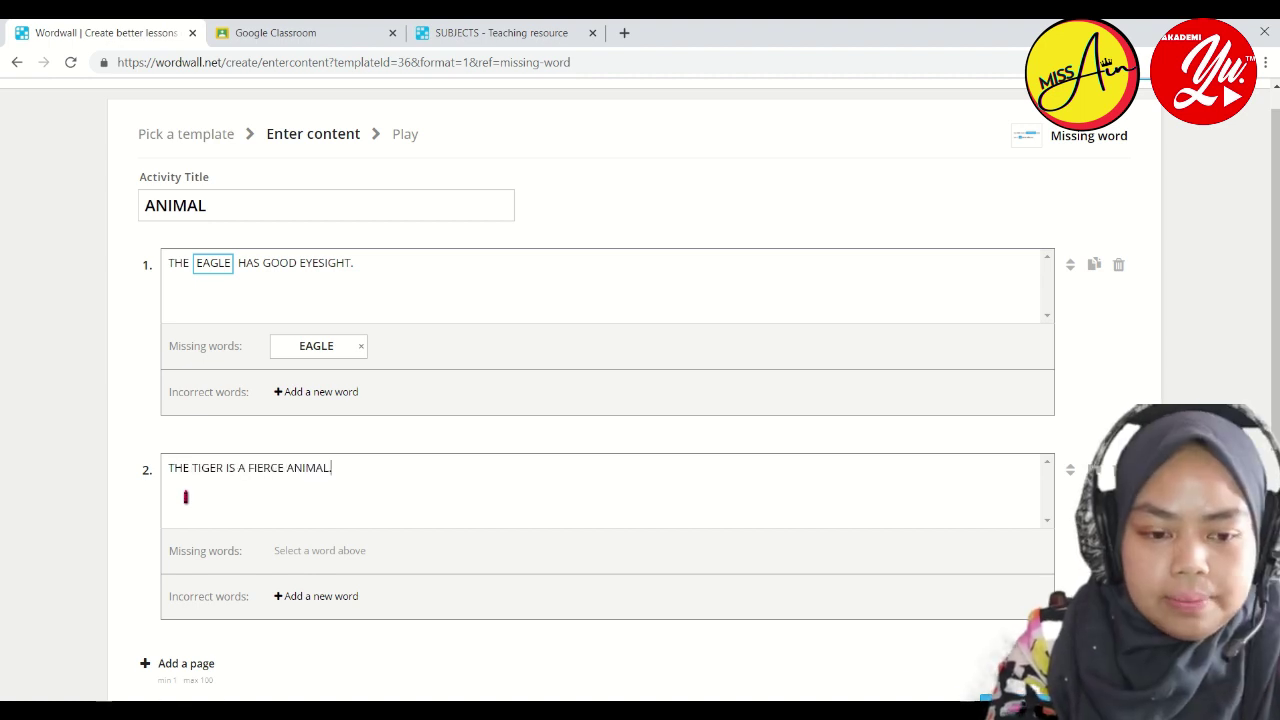
double_click(210, 467)
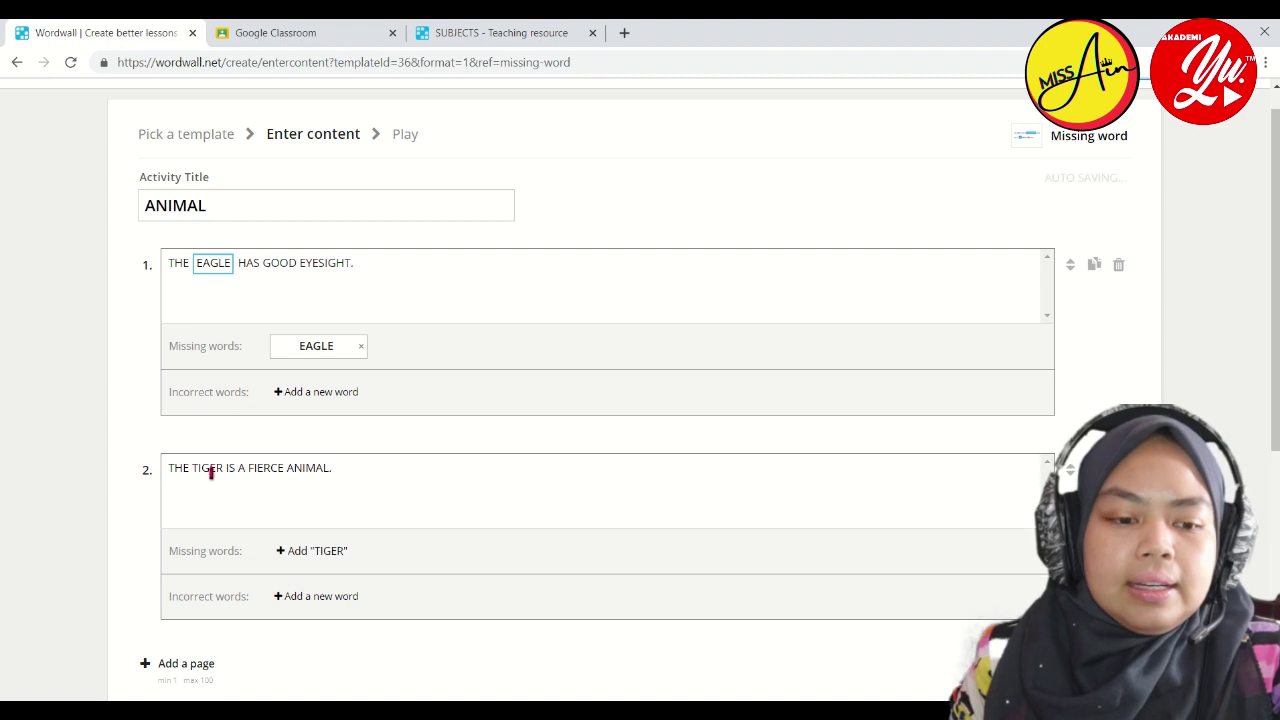
click(333, 551)
- Add MONKEY and OSTRICH as wrong answers for sentence one
click(300, 395)
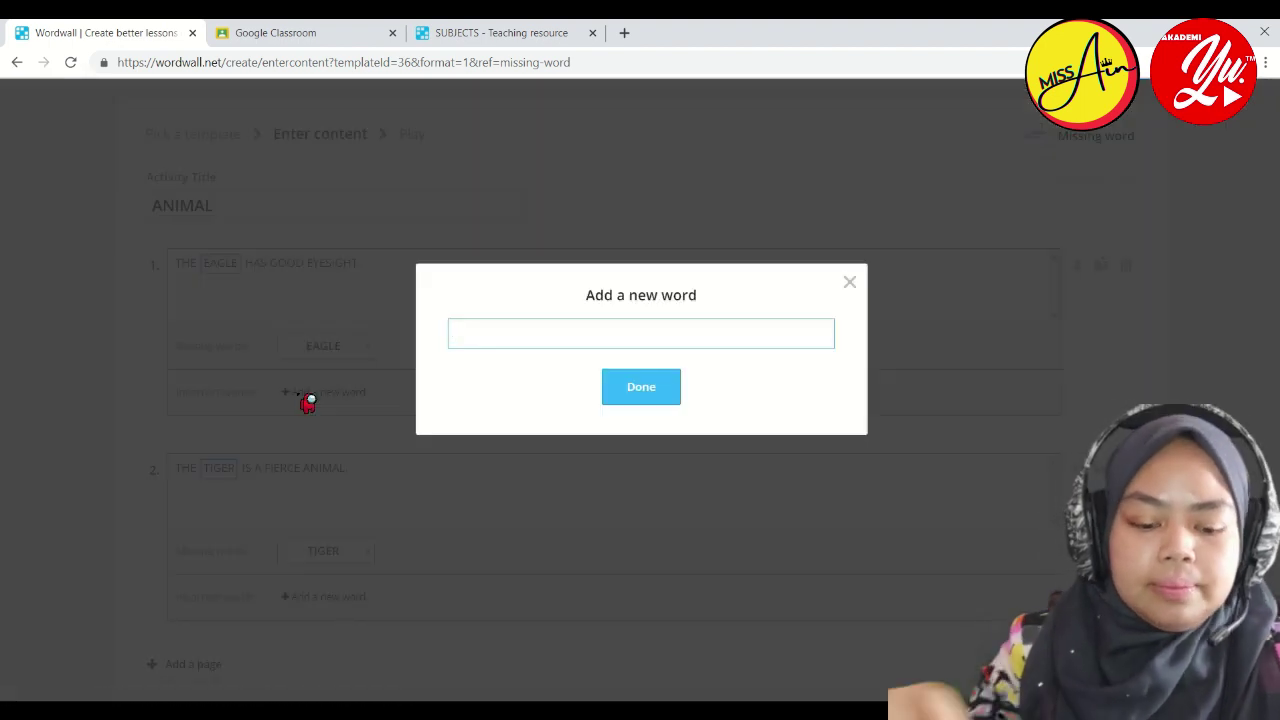
text(MONKEY)
key(Return)
click(420, 400)
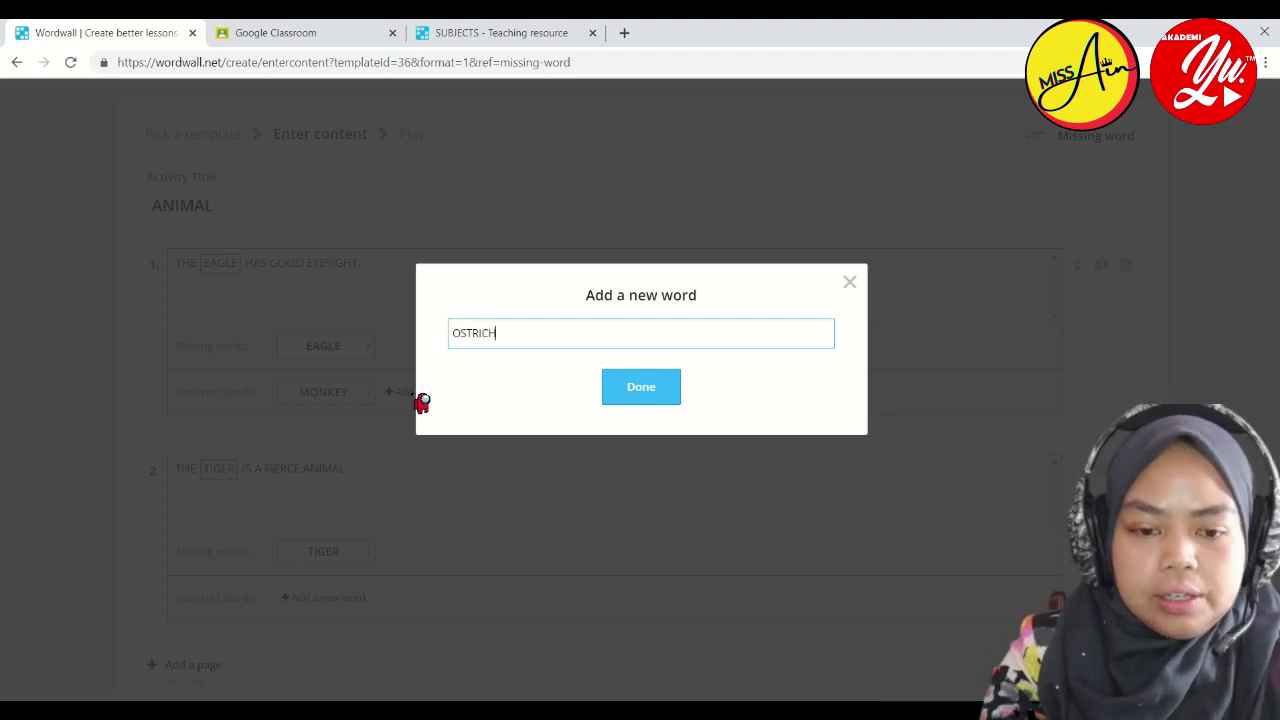
click(641, 392)
- Add CAT and DOG as wrong answers for sentence two and save the activity
click(309, 602)
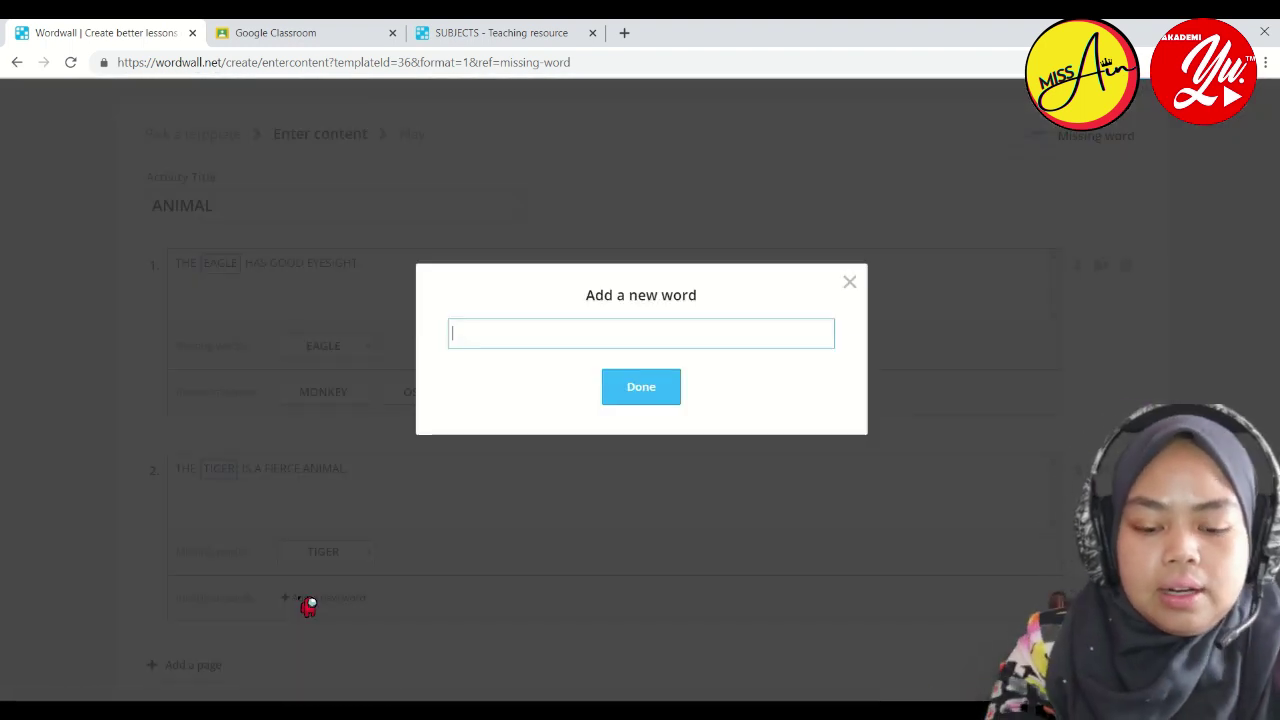
text(CAT)
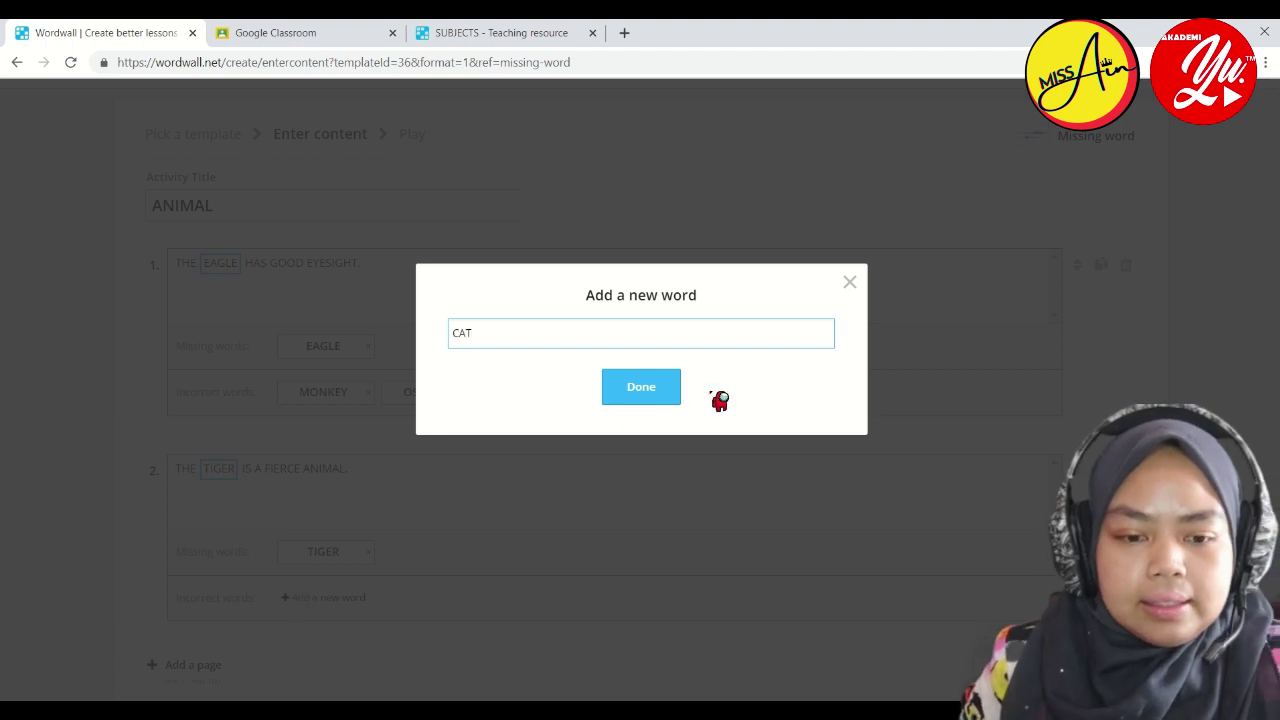
key(Return)
click(428, 605)
text(DOG)
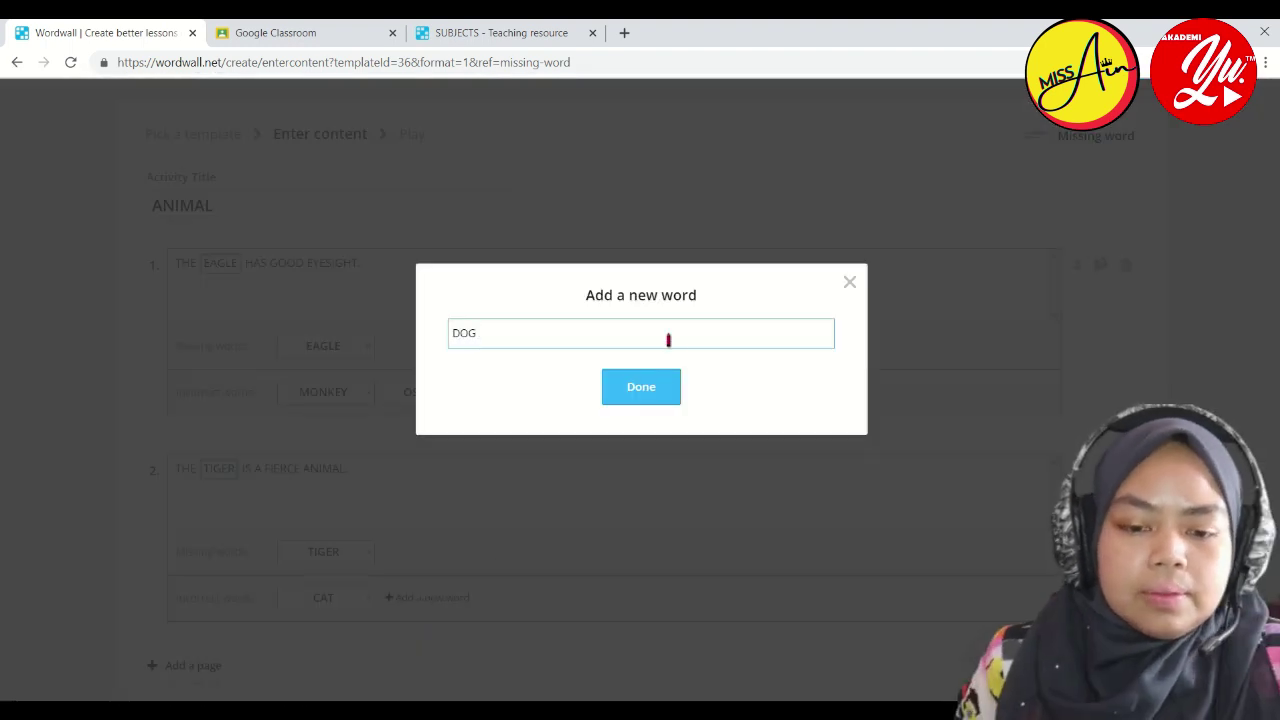
click(641, 398)
scroll(929, 503, down, 3)
click(1024, 552)
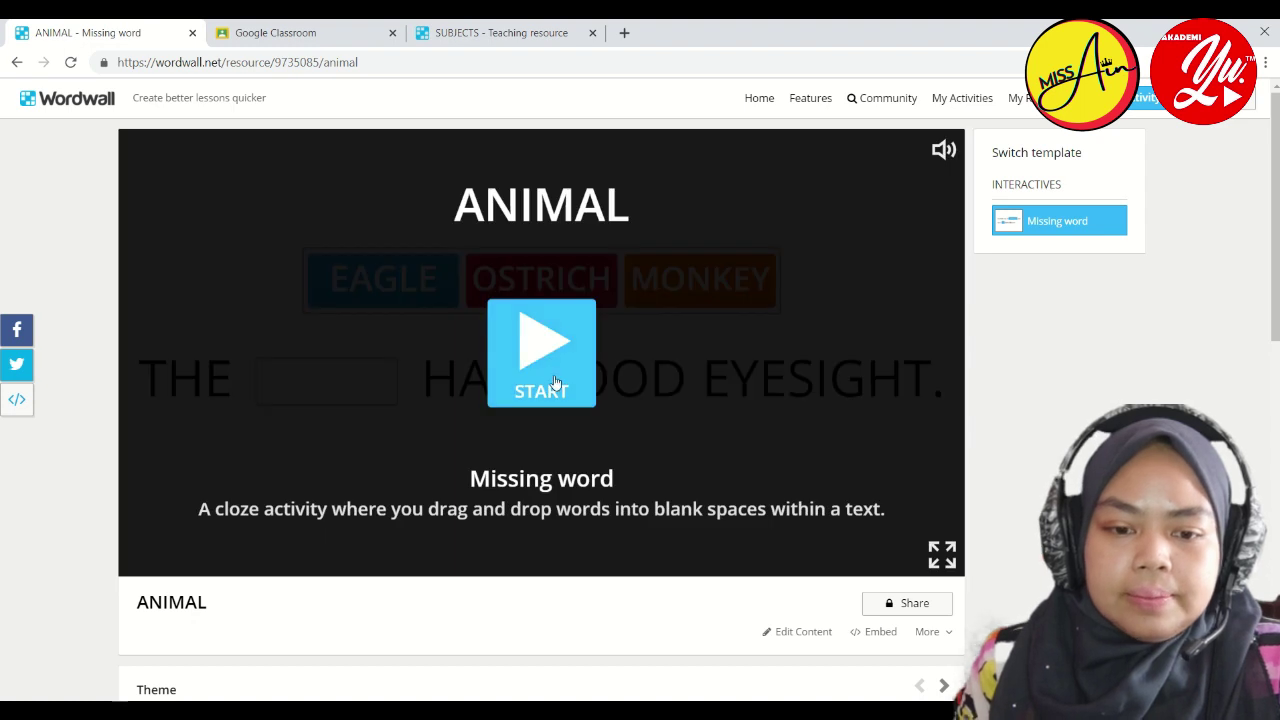
- Play the ANIMAL game, trying EAGLE, OSTRICH and MONKEY in the first blank, then return to Create Activity
click(556, 383)
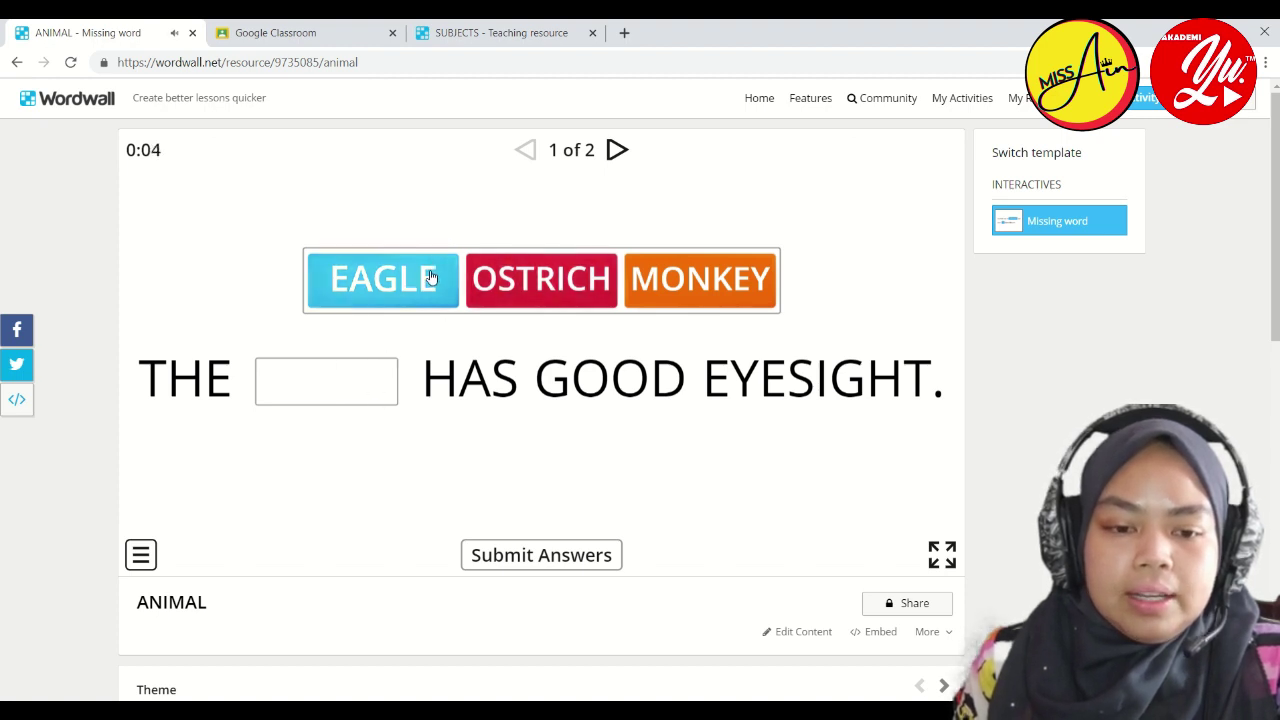
drag(429, 277, 376, 406)
mouse_move(546, 285)
mouse_down()
mouse_move(323, 369)
mouse_move(540, 286)
mouse_up()
mouse_move(677, 285)
mouse_down()
mouse_move(300, 366)
mouse_move(643, 286)
mouse_move(700, 290)
mouse_up()
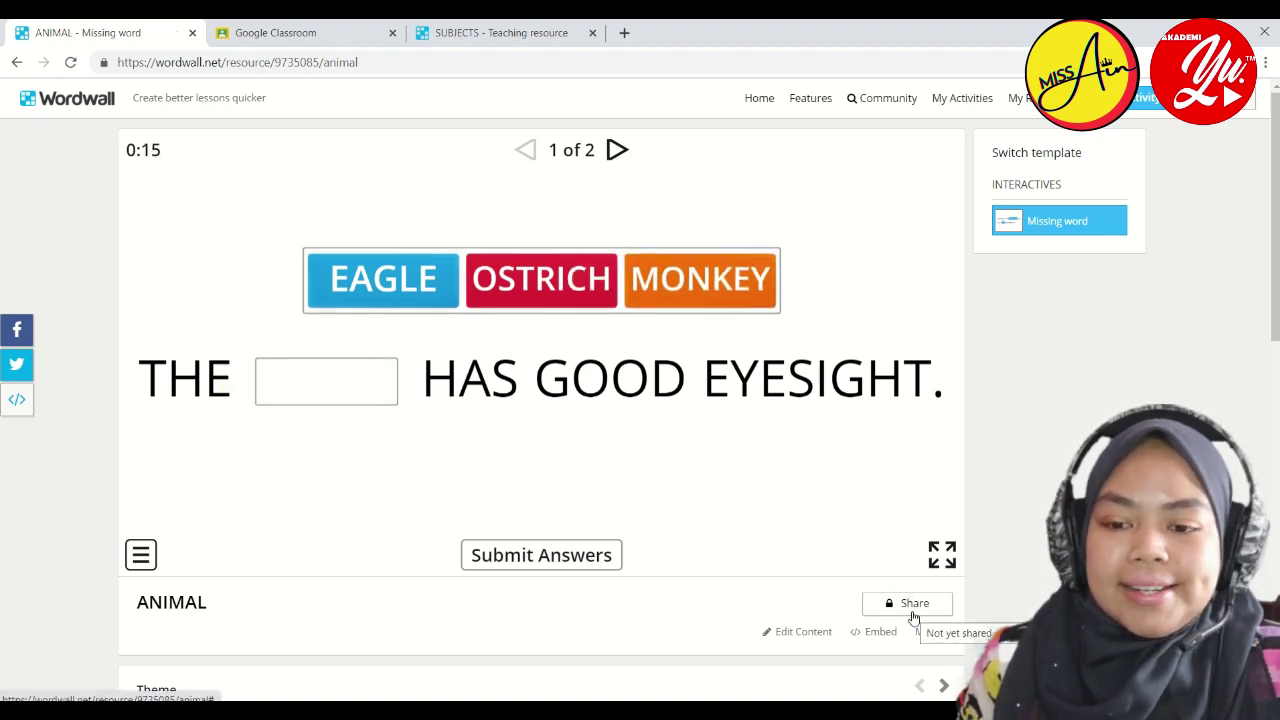
click(1138, 100)
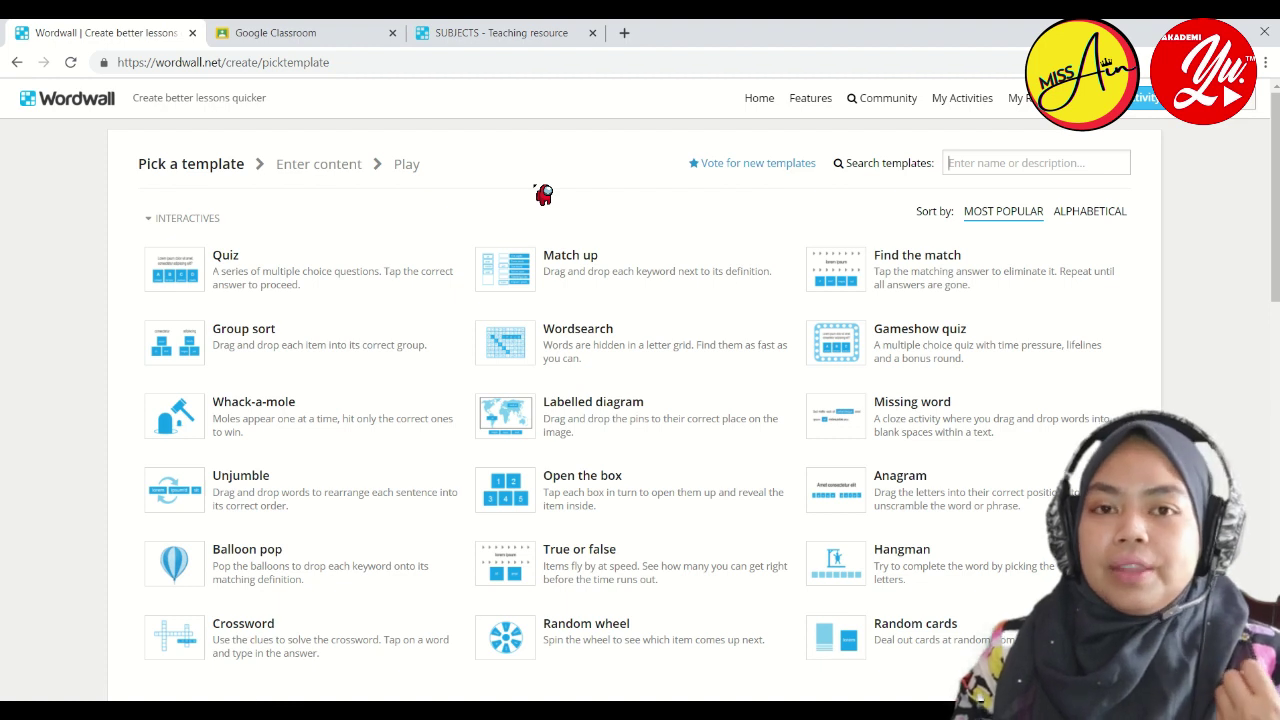
scroll(543, 194, down, 1)
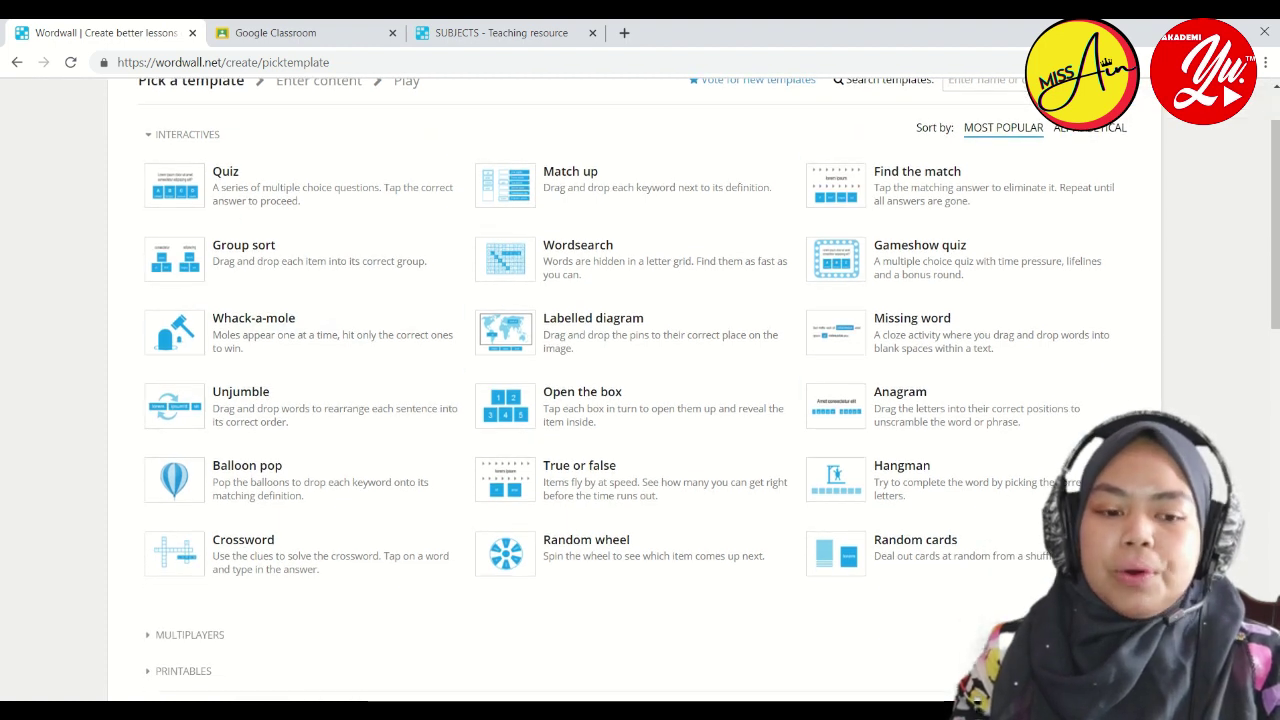